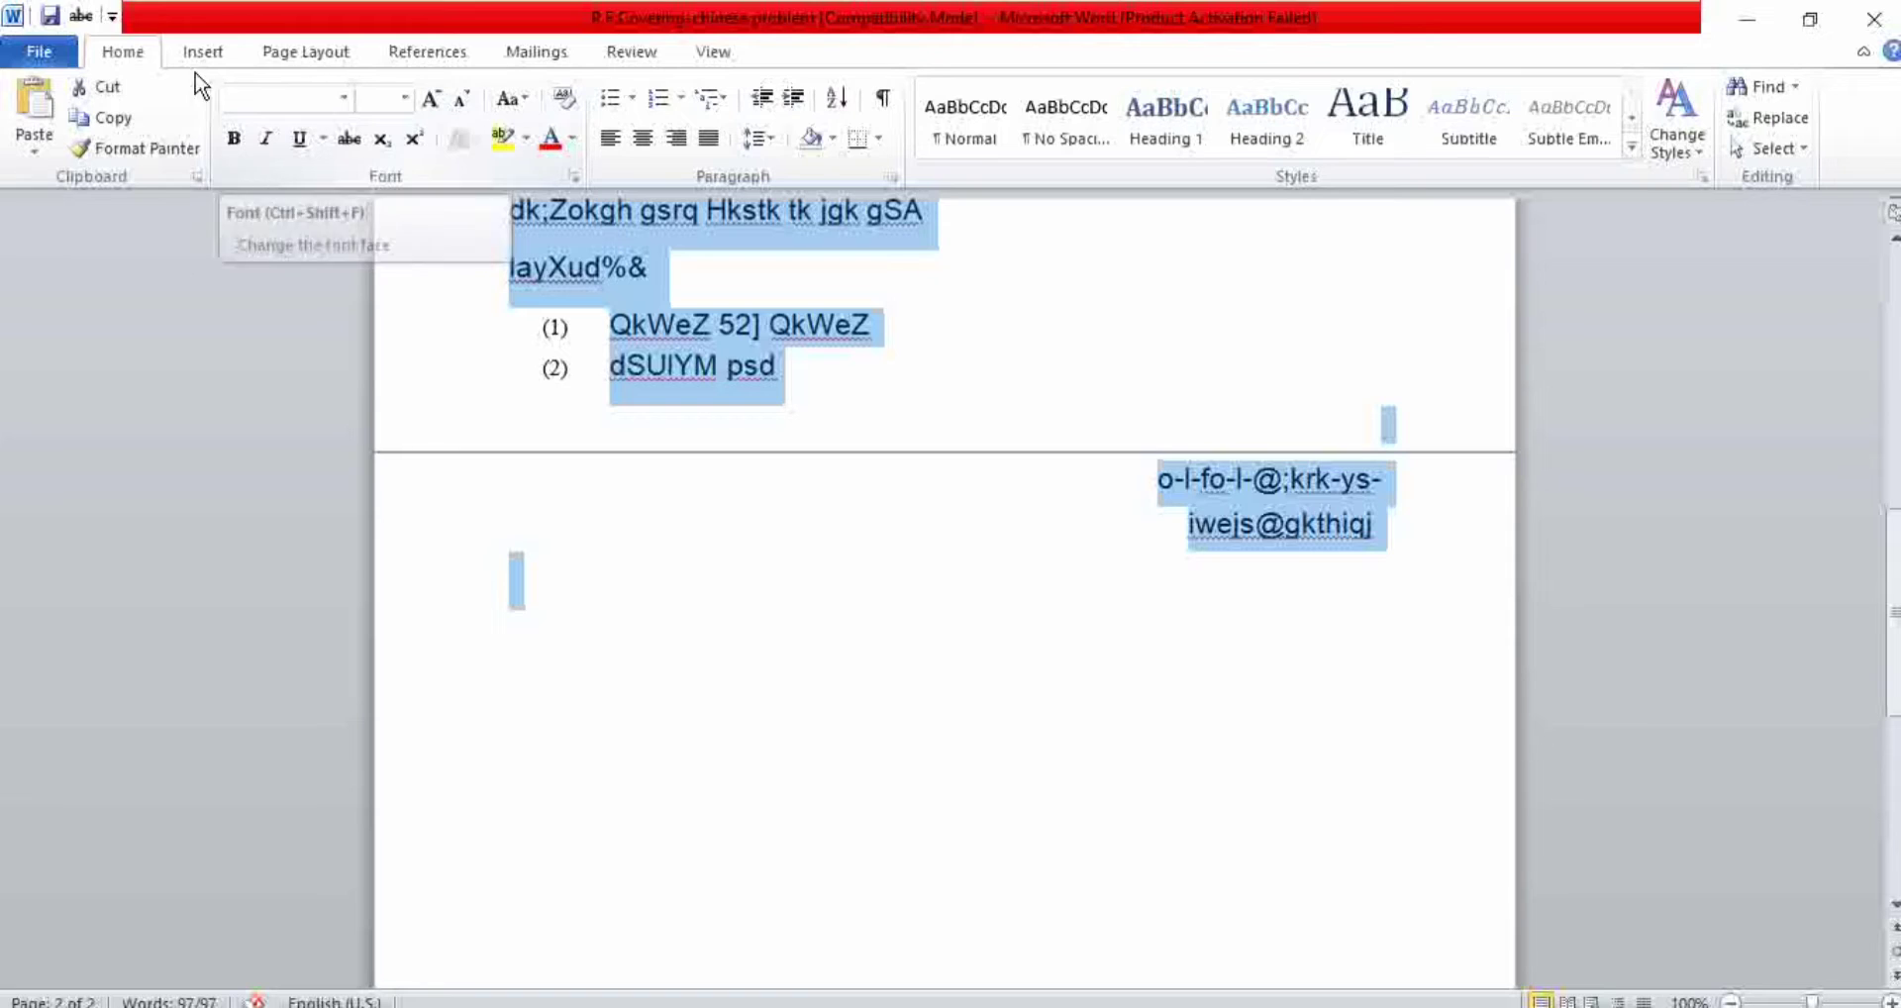
Step: Examine the unreadable Kruti Dev 010 text throughout both pages of the letter
click(343, 98)
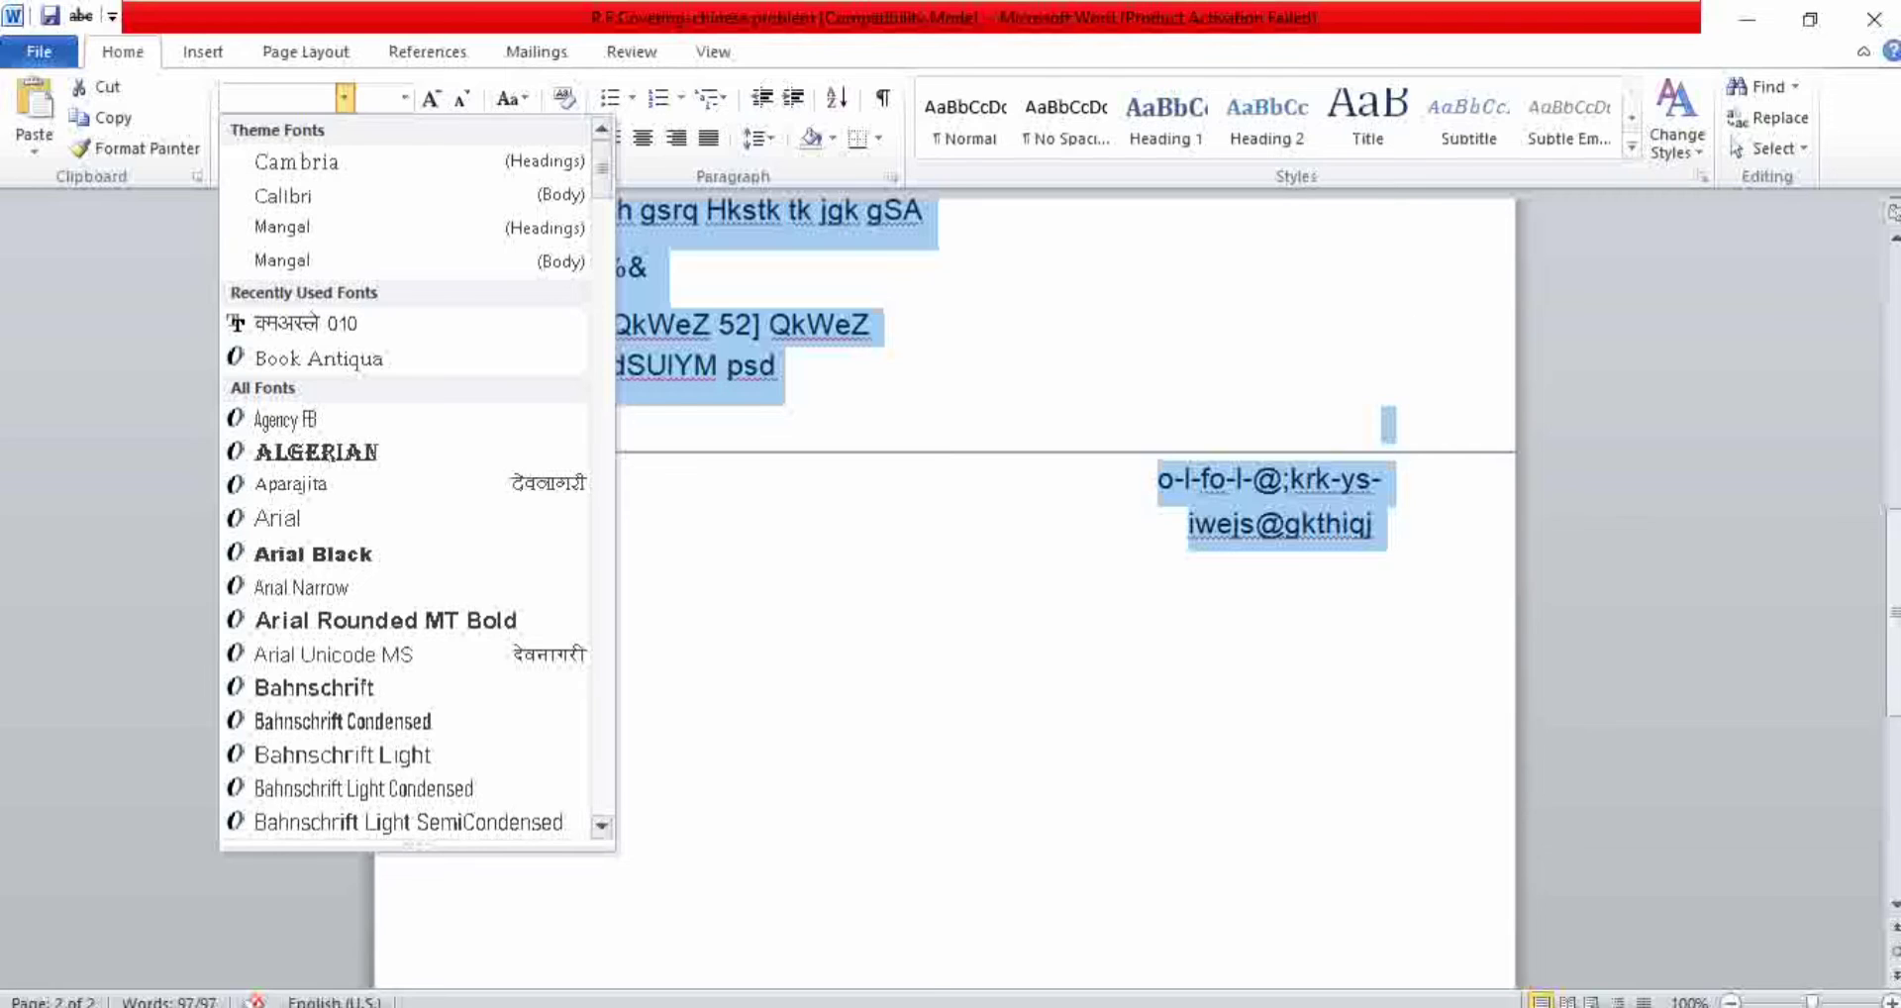
click(1894, 371)
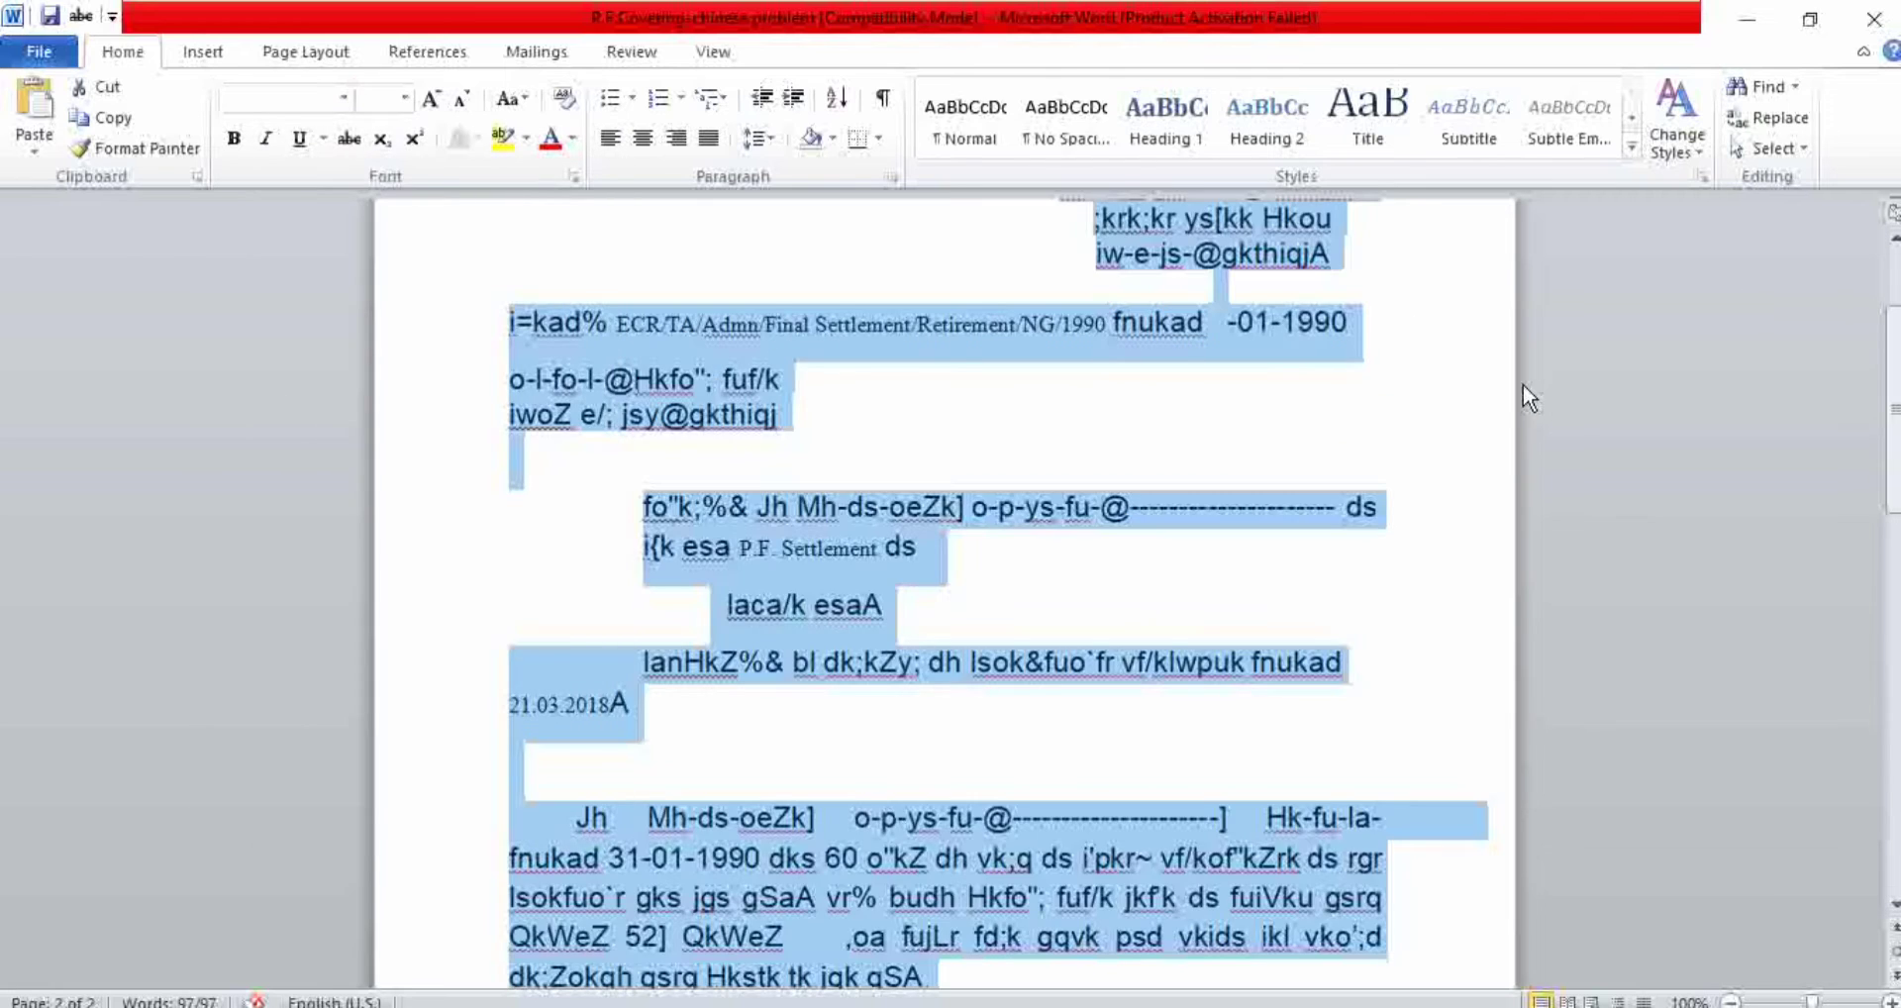
click(1096, 400)
scroll(1221, 281, up, 3)
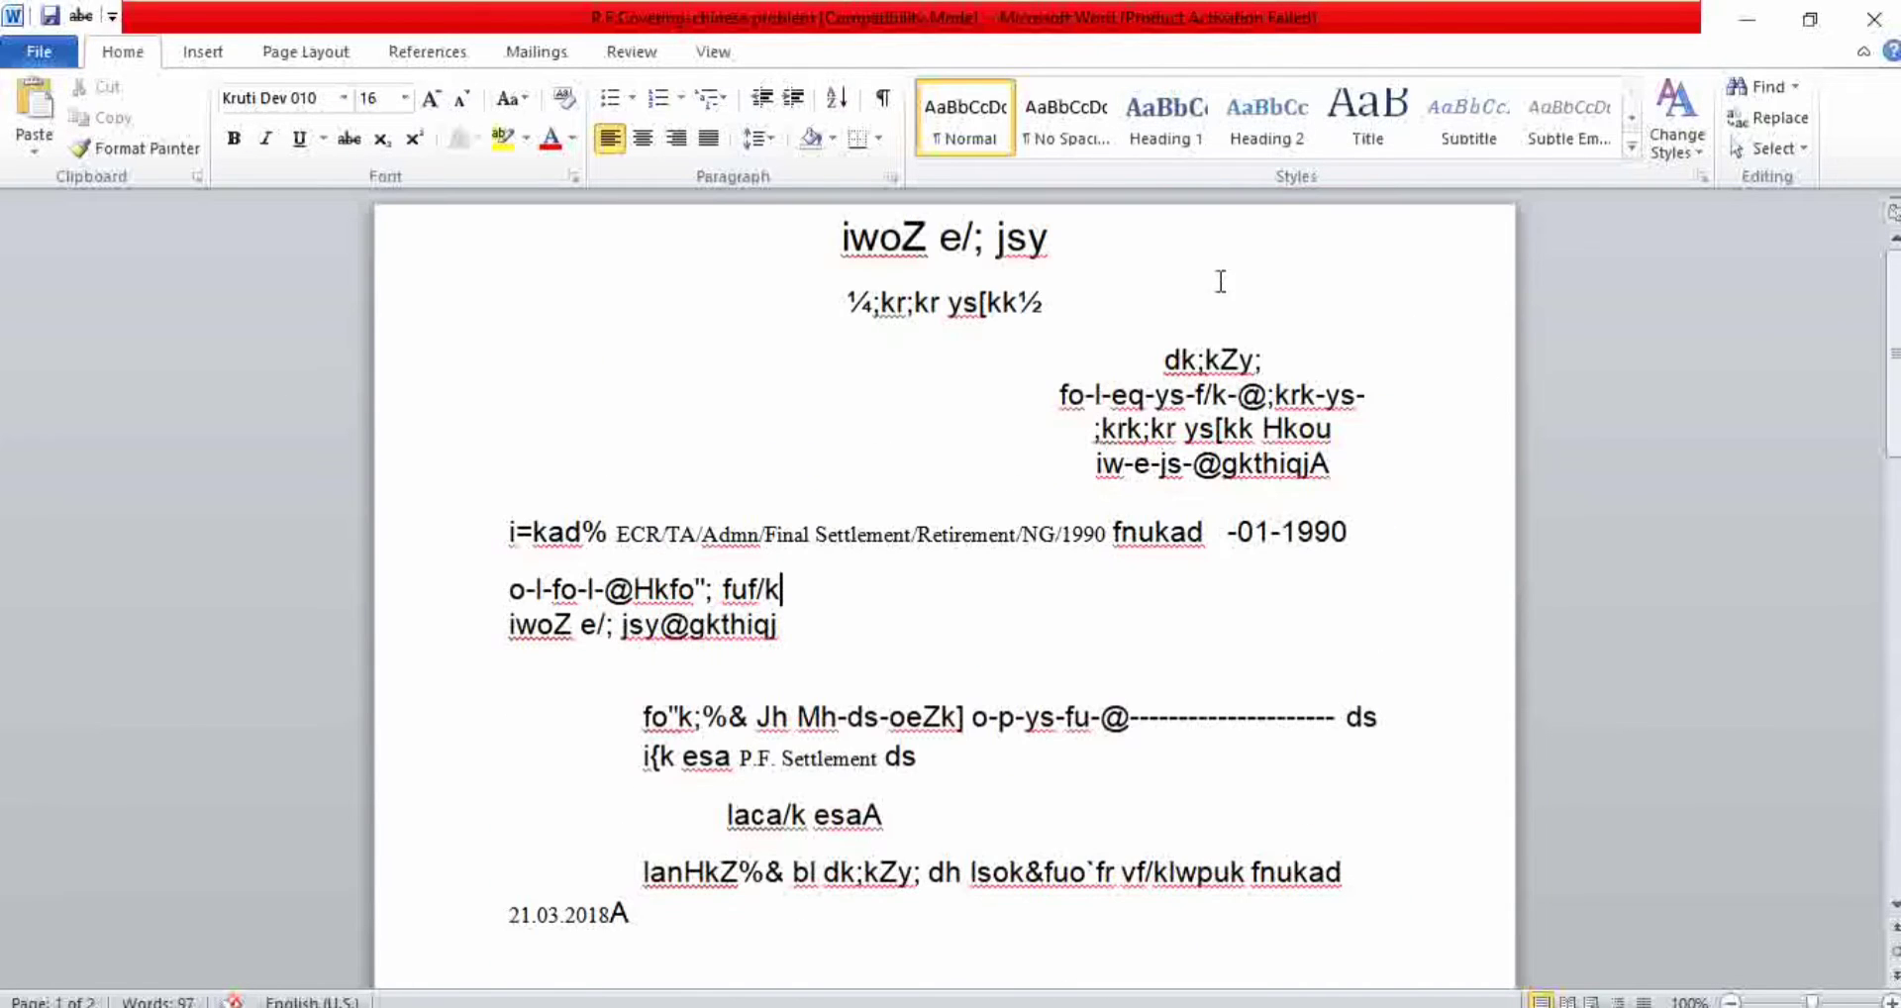
scroll(1150, 362, down, 5)
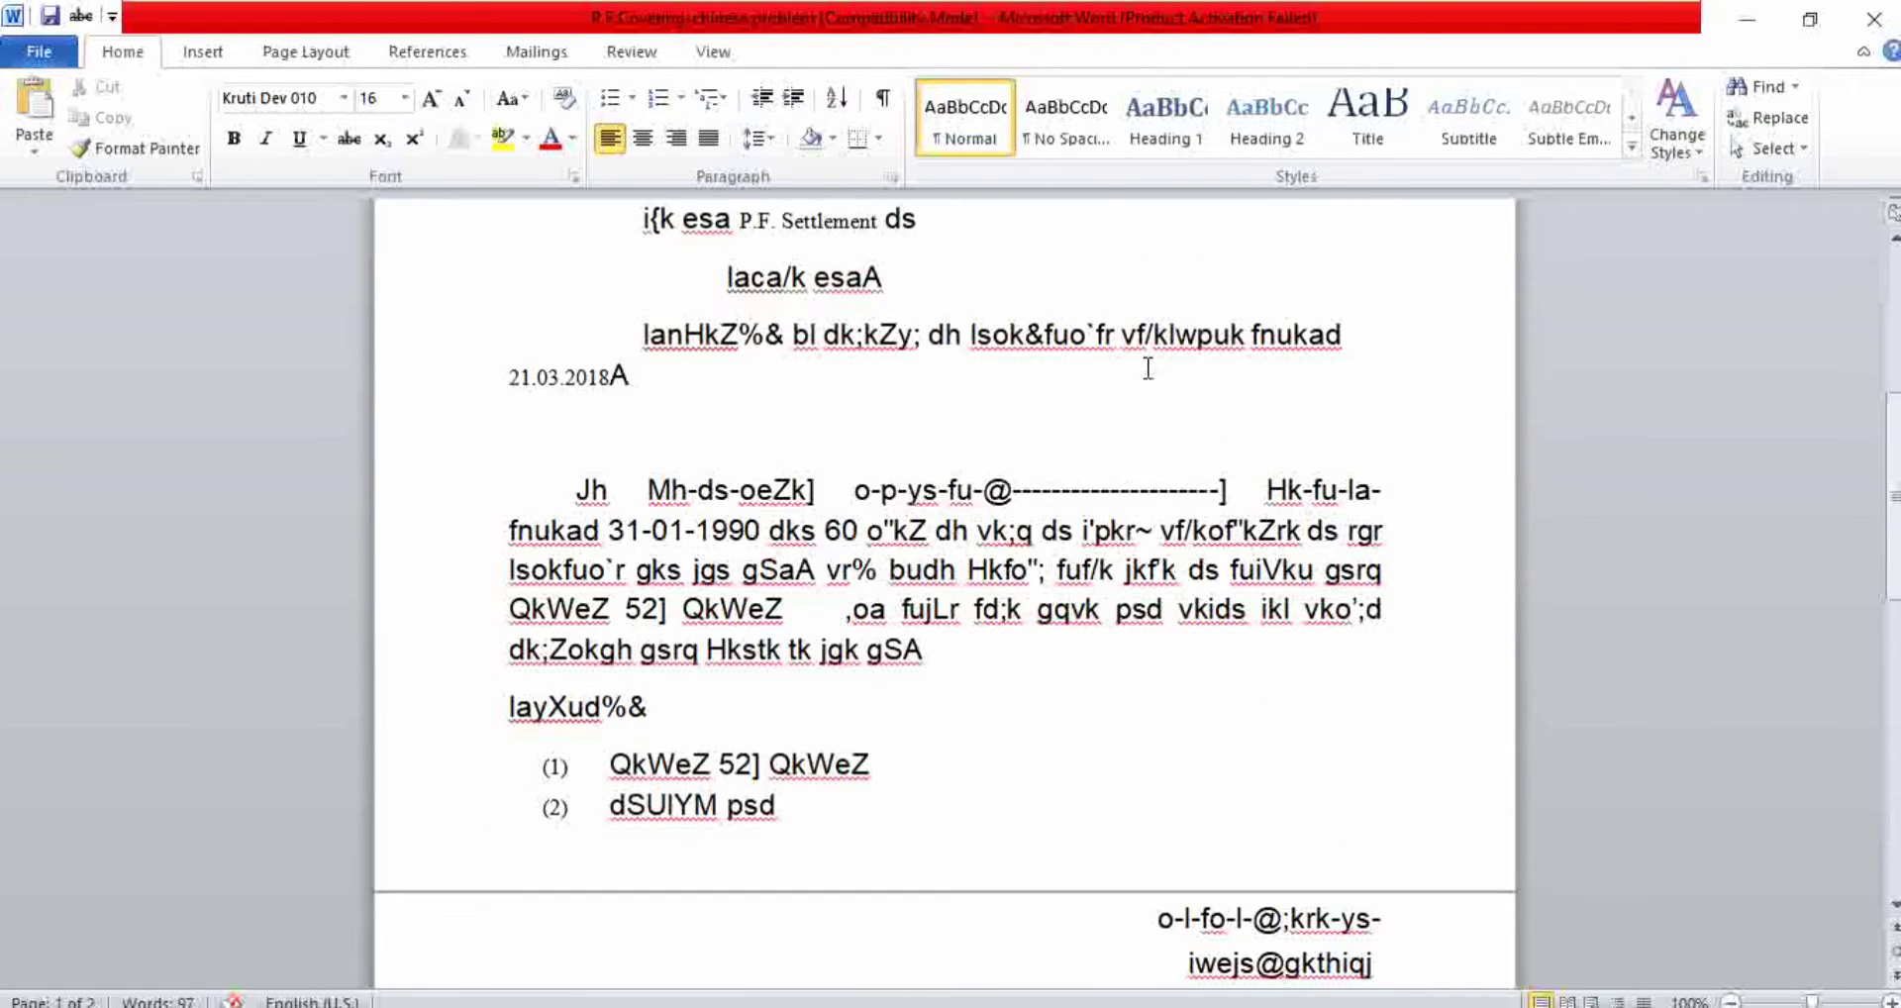
scroll(1148, 368, down, 5)
scroll(1095, 317, up, 10)
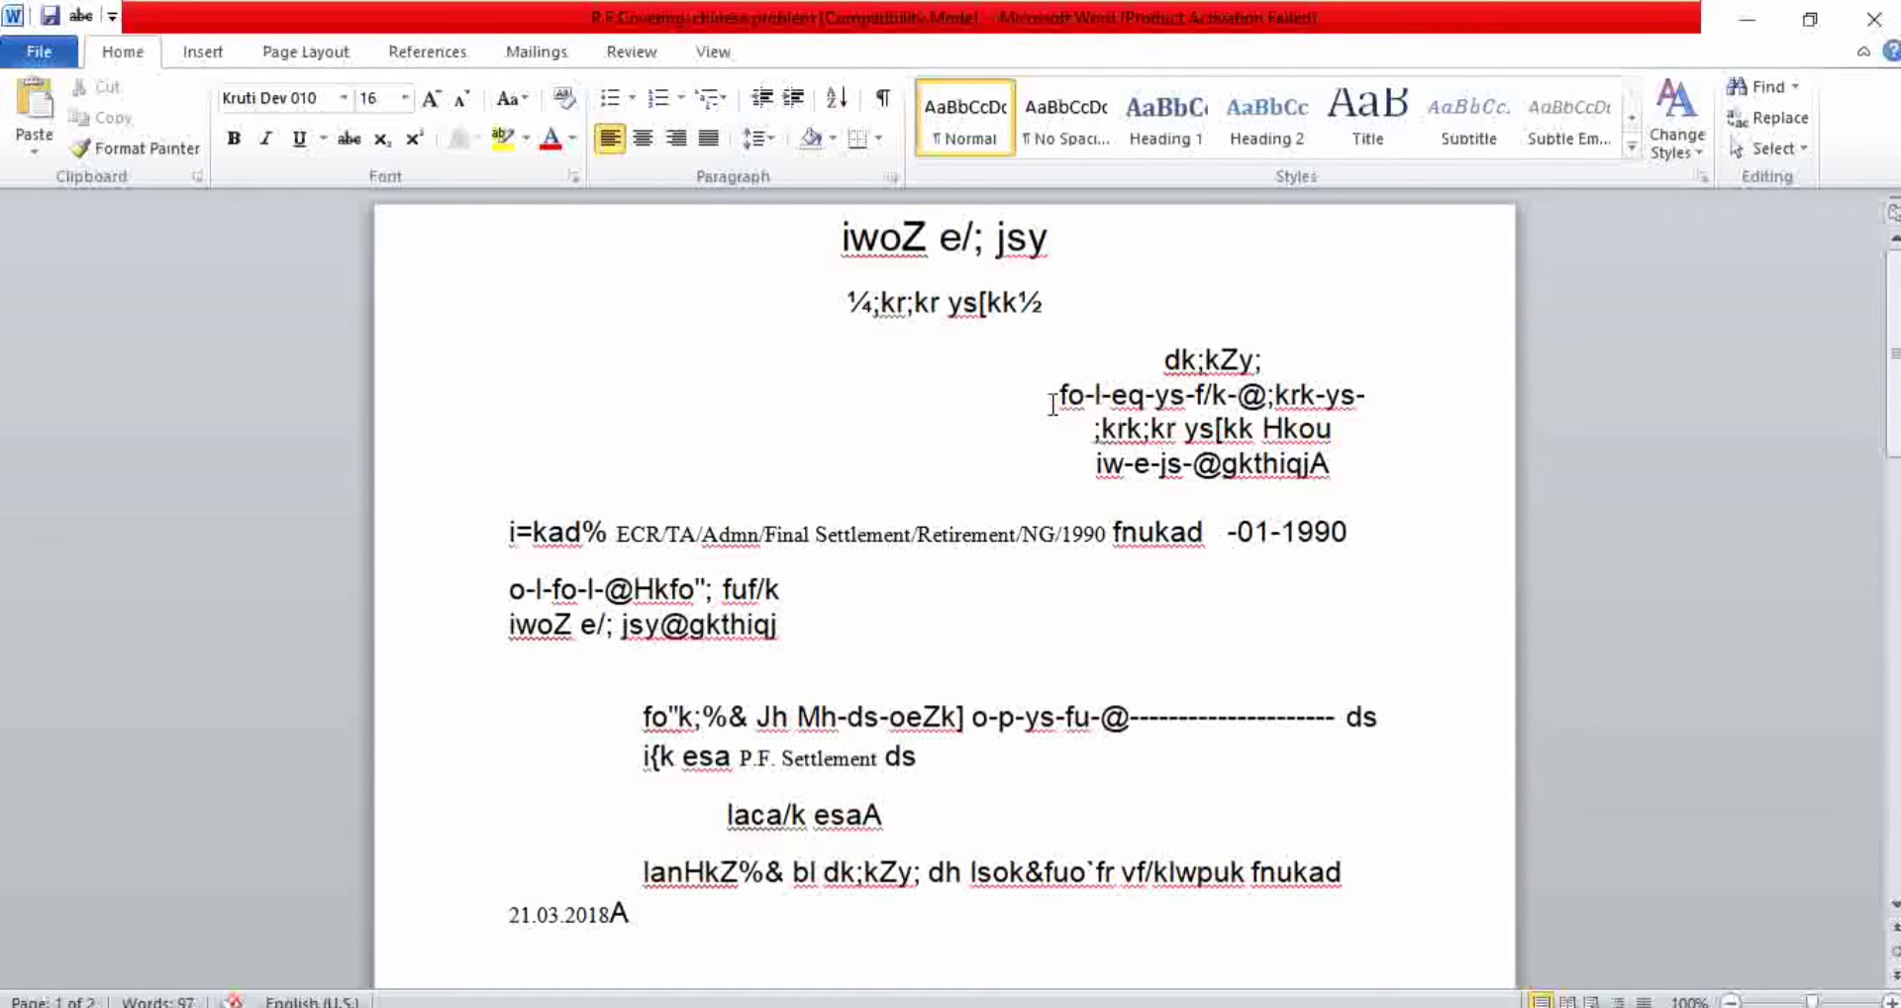
scroll(927, 638, down, 3)
scroll(927, 638, down, 12)
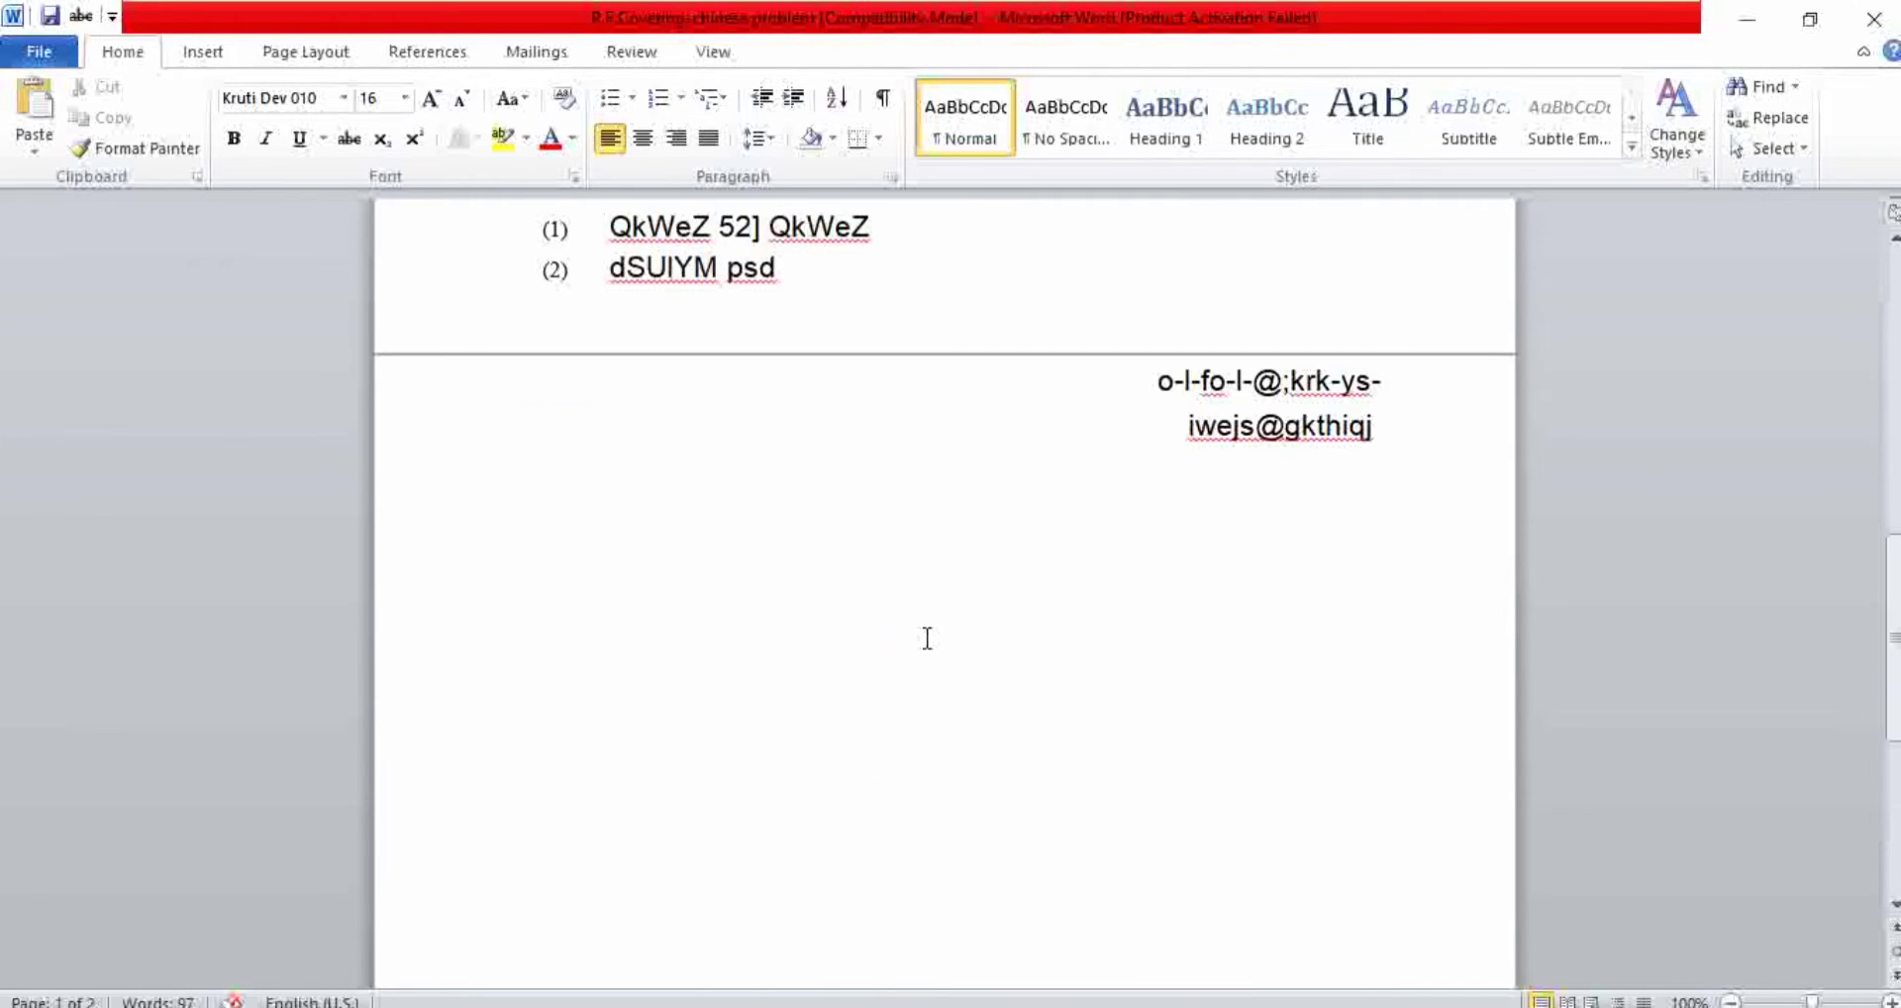
scroll(928, 638, up, 15)
scroll(936, 626, down, 15)
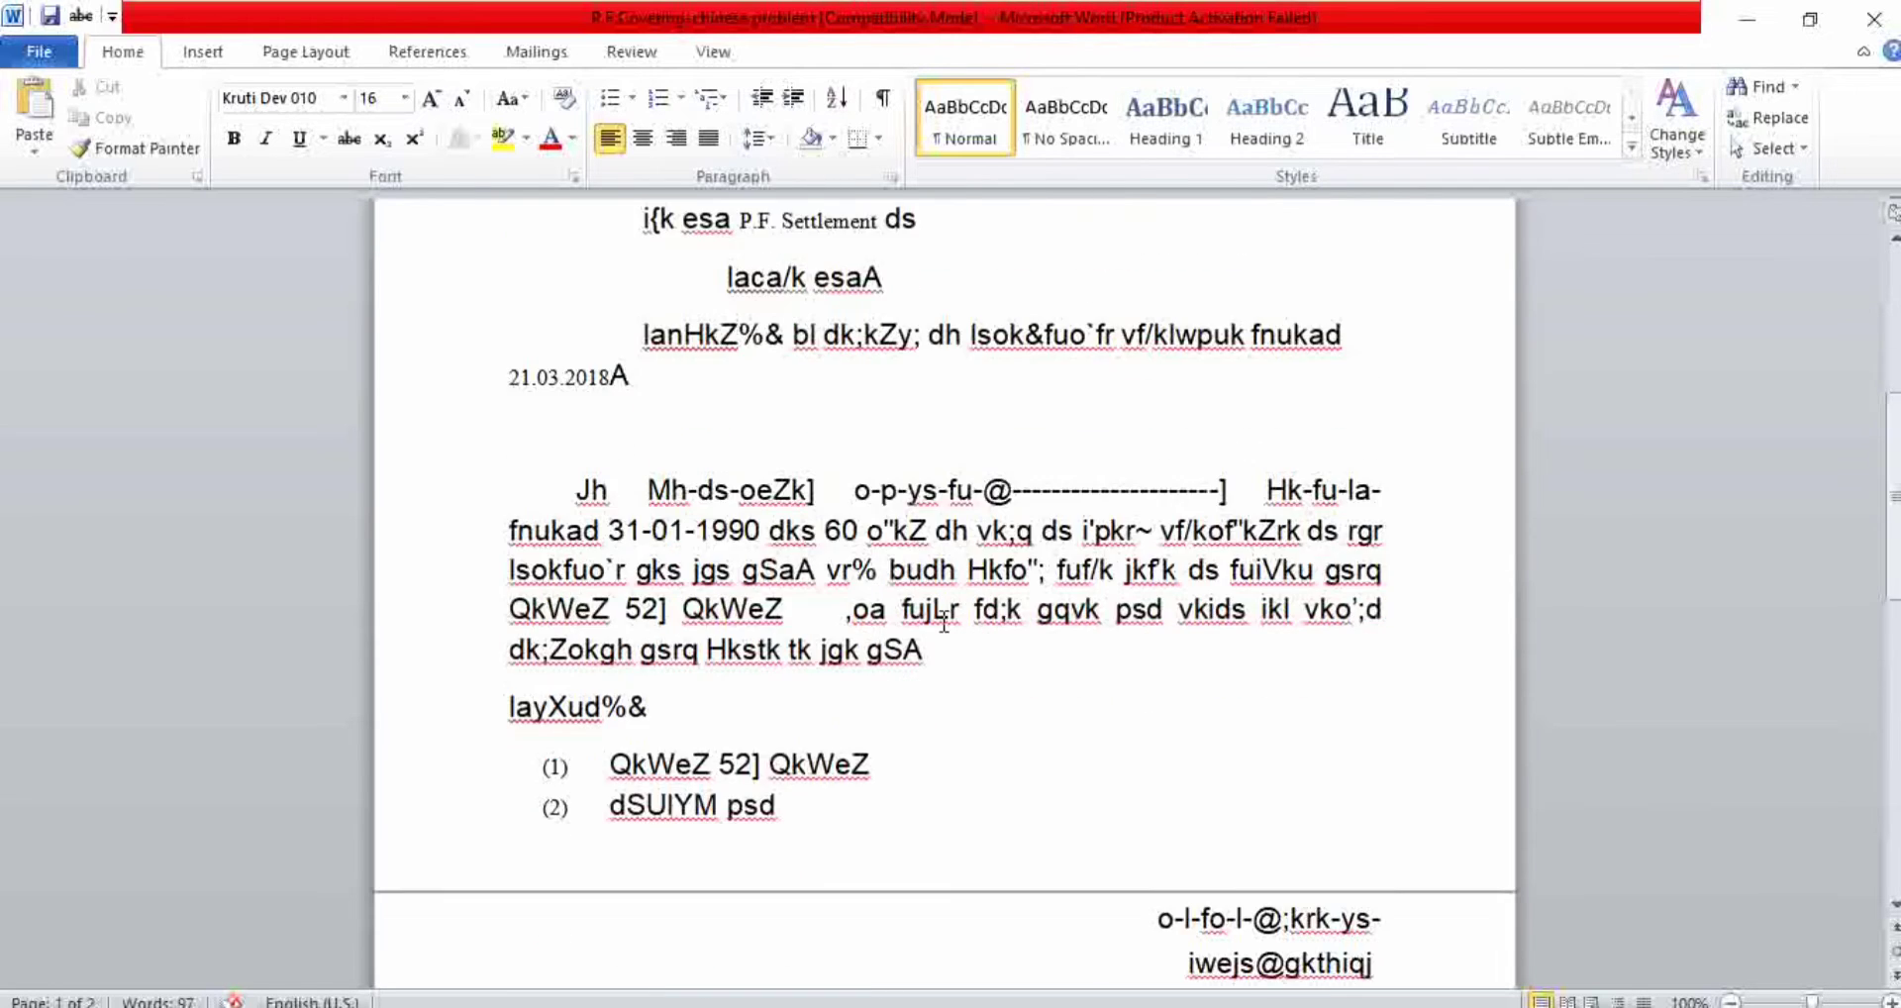
scroll(944, 621, up, 7)
scroll(945, 621, up, 14)
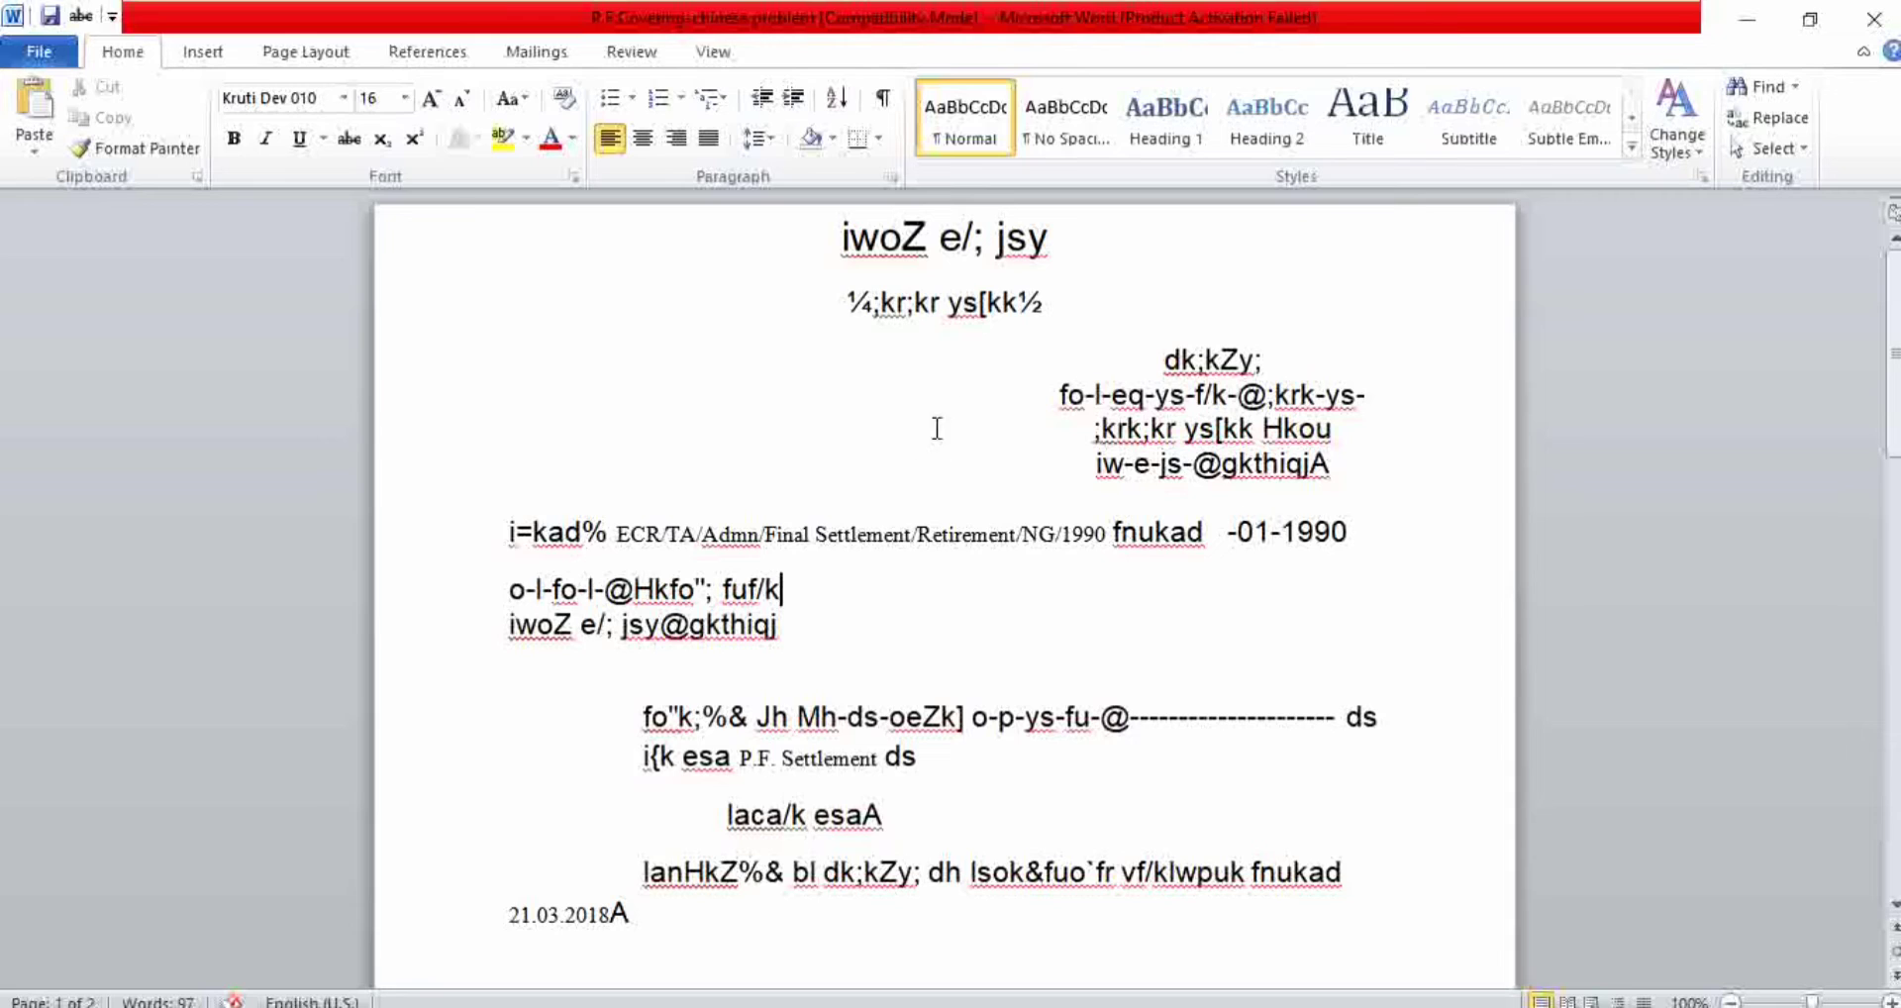
Step: Examine the recently used and installed fonts on offer alongside the letter's unreadable text
click(345, 98)
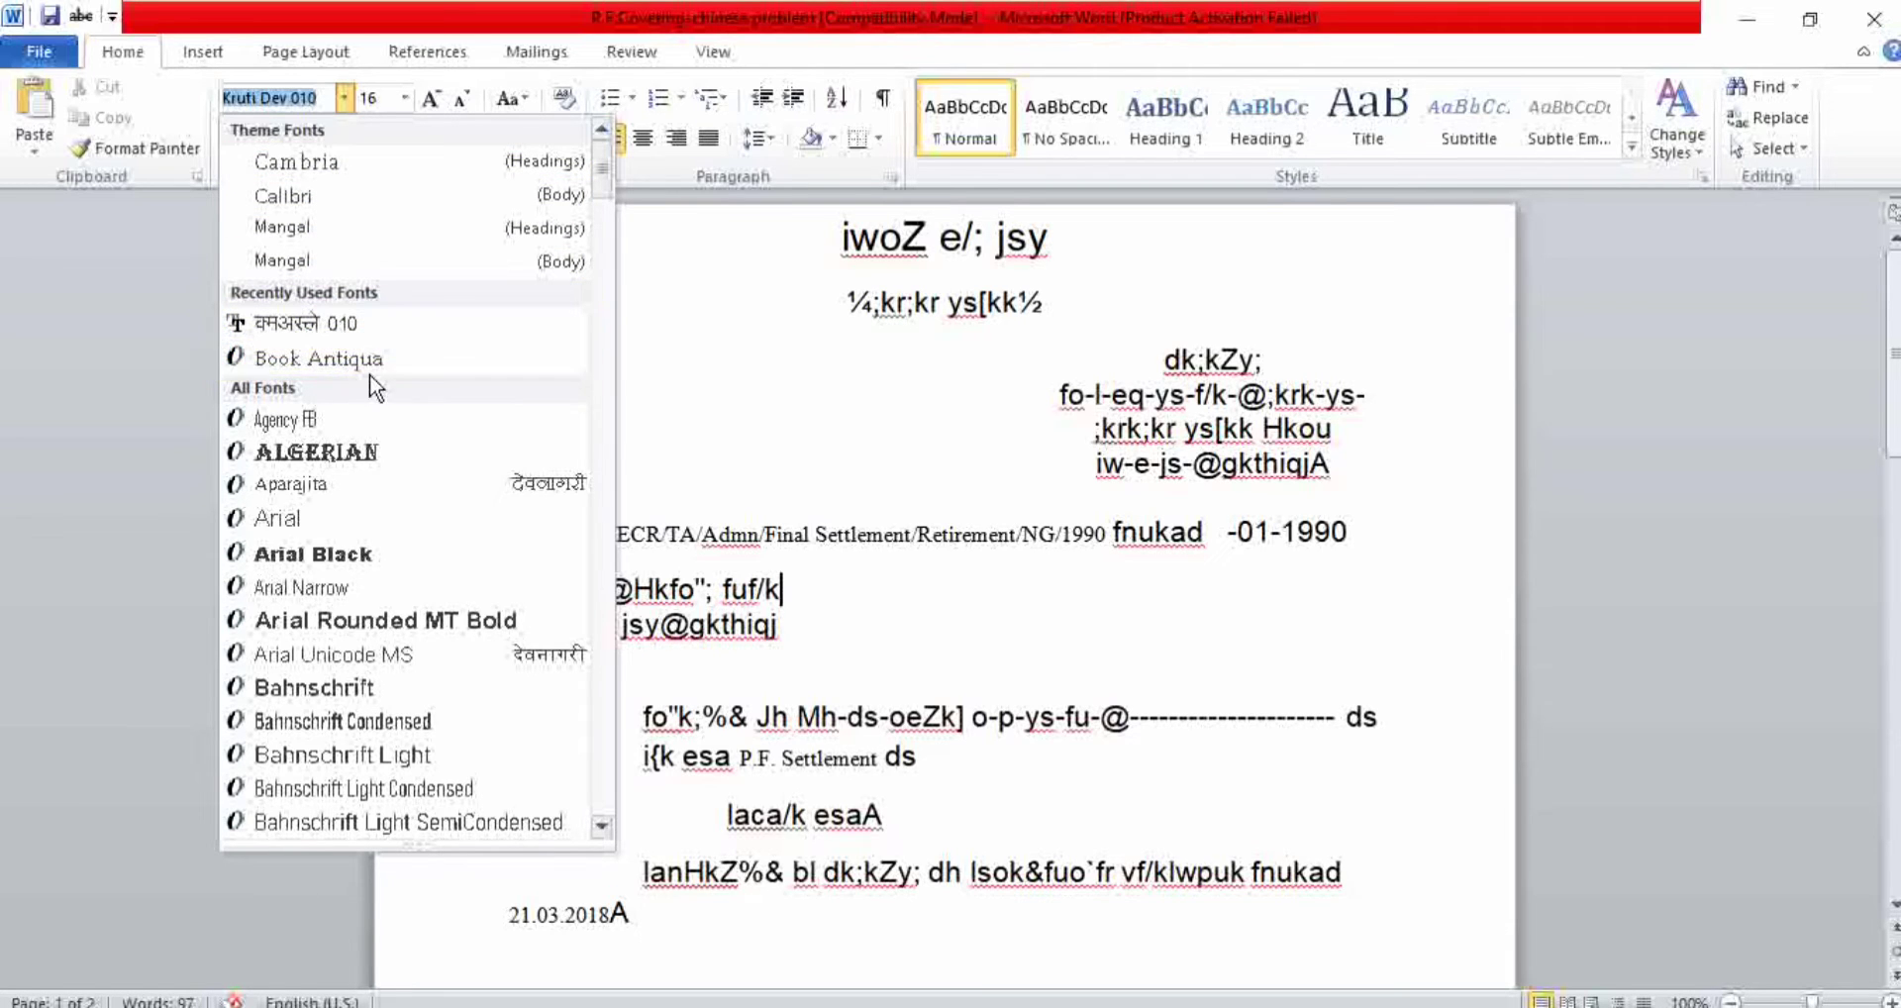
scroll(363, 371, down, 2)
scroll(362, 370, up, 2)
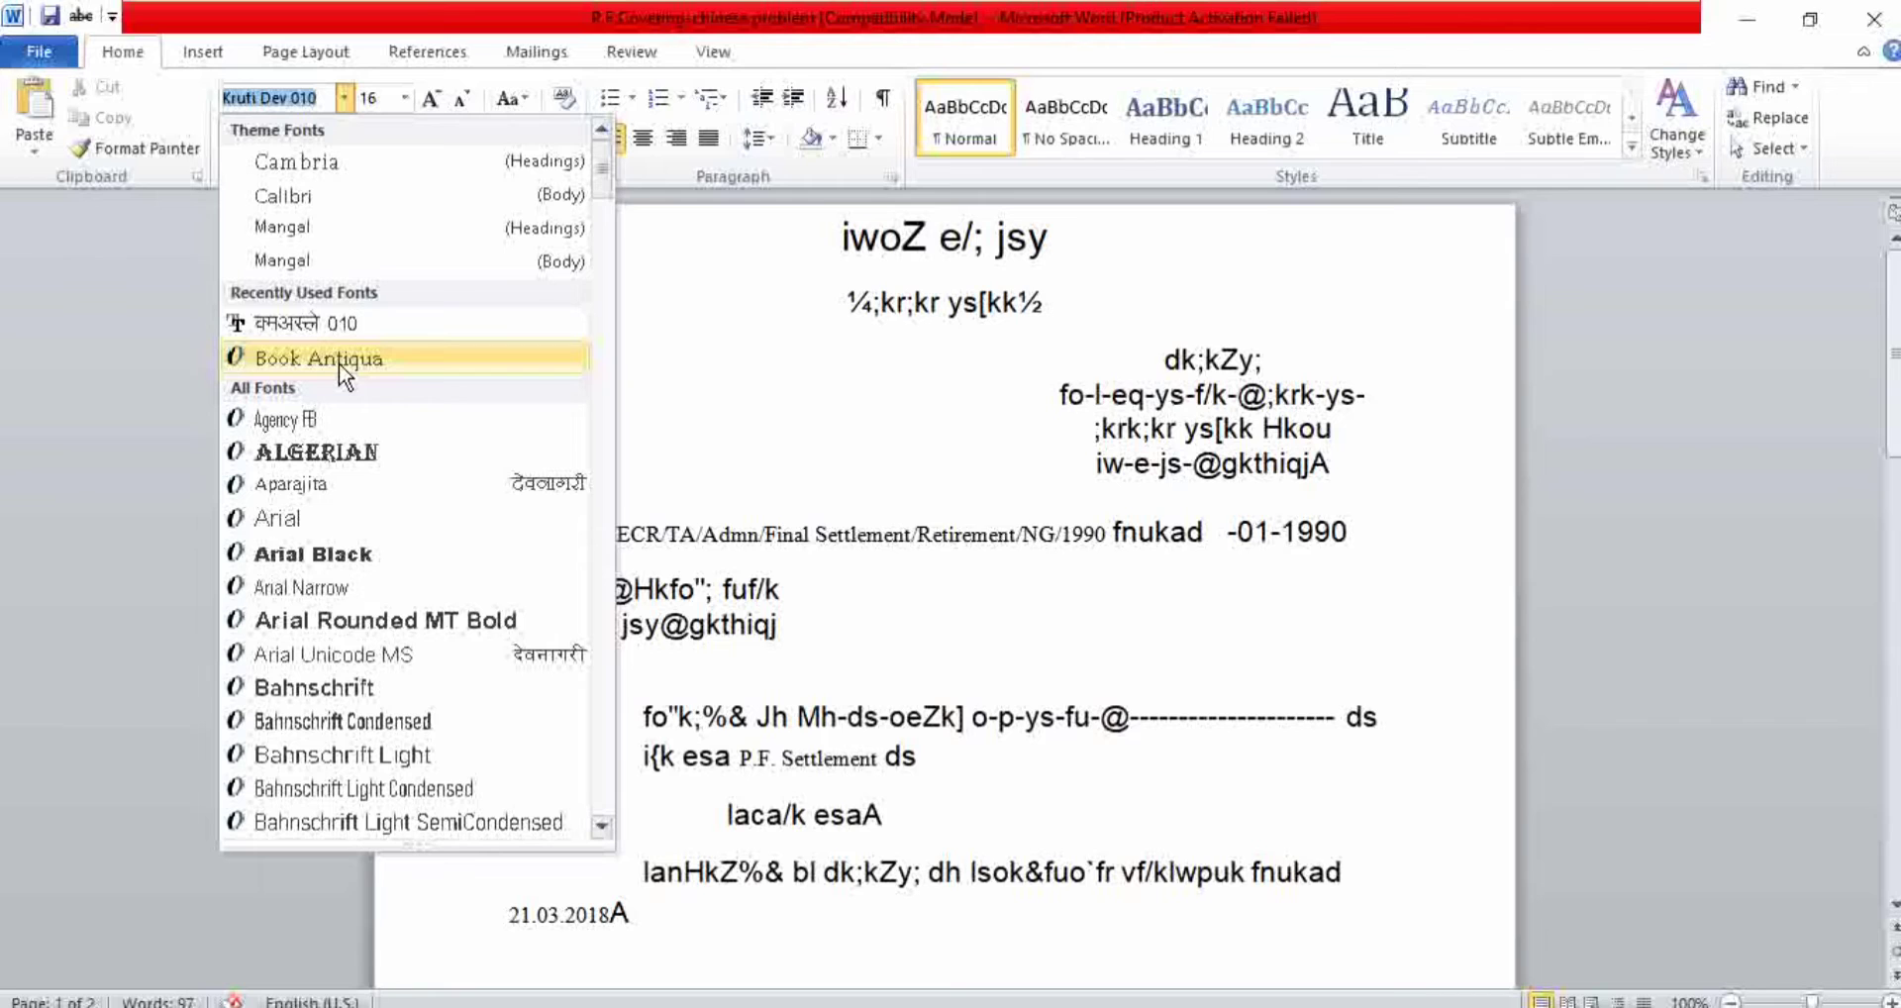
click(803, 329)
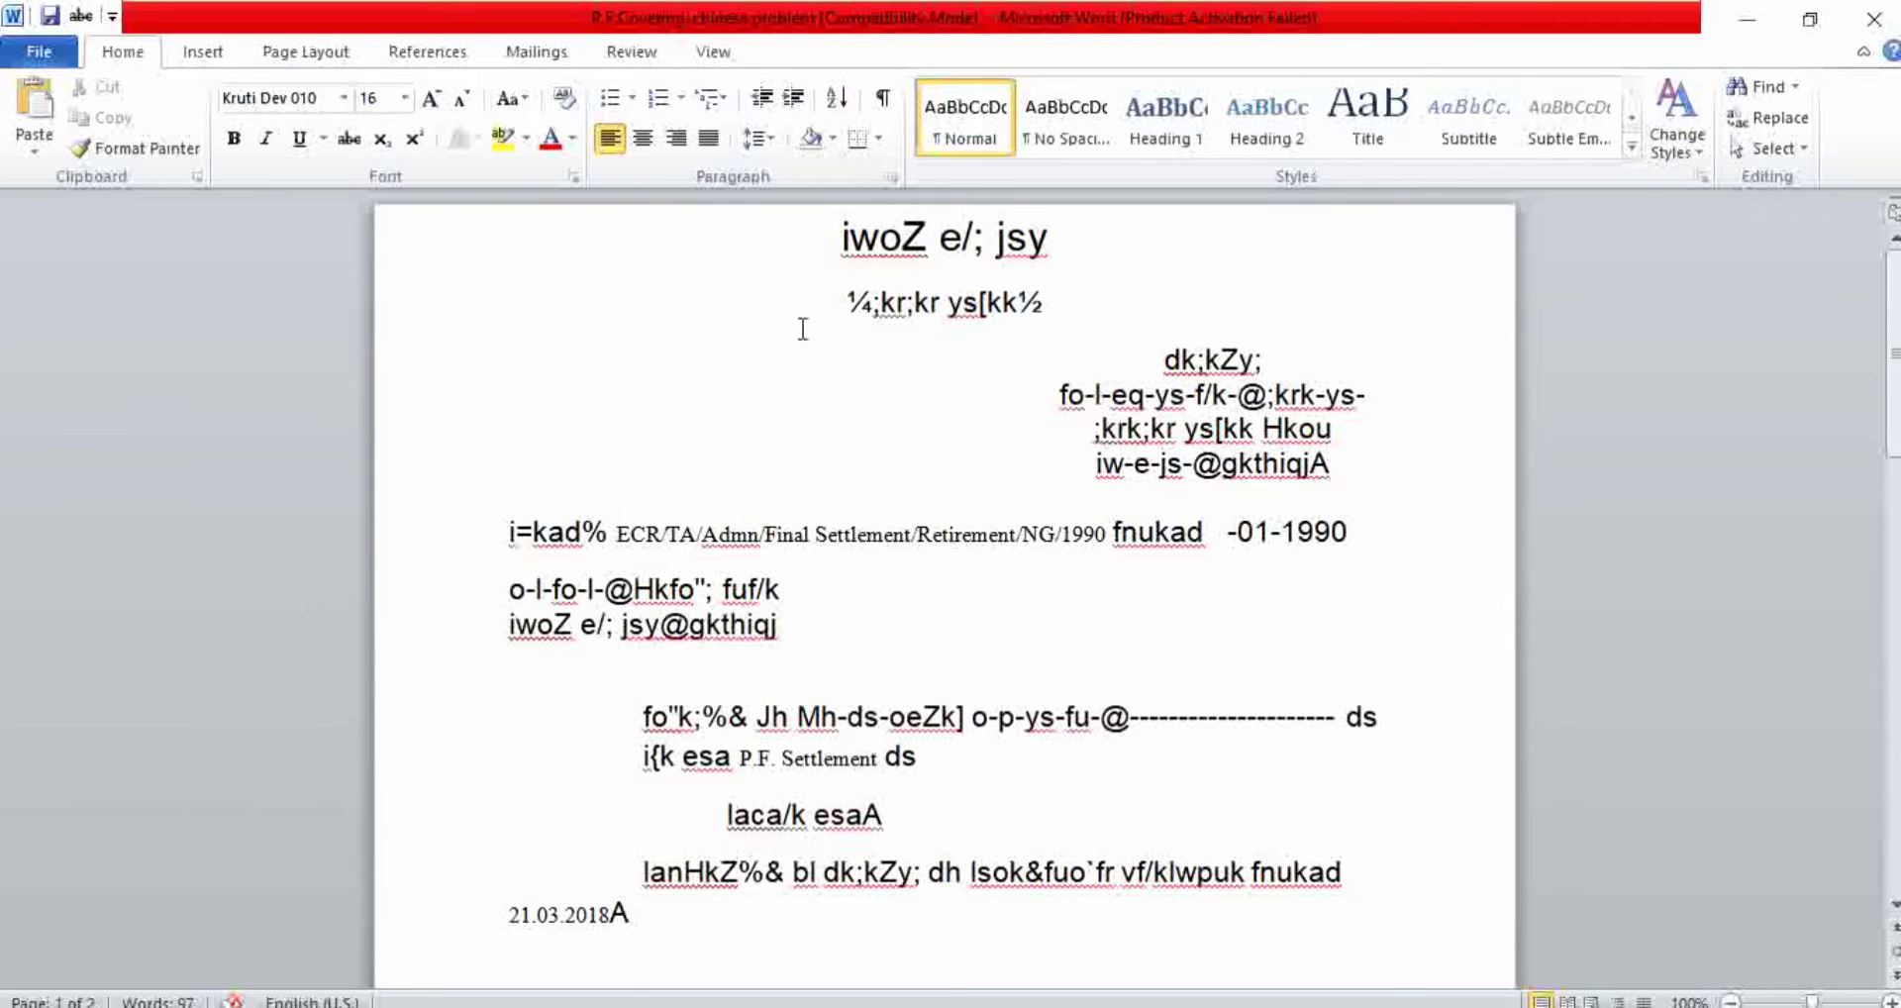
scroll(1063, 471, down, 7)
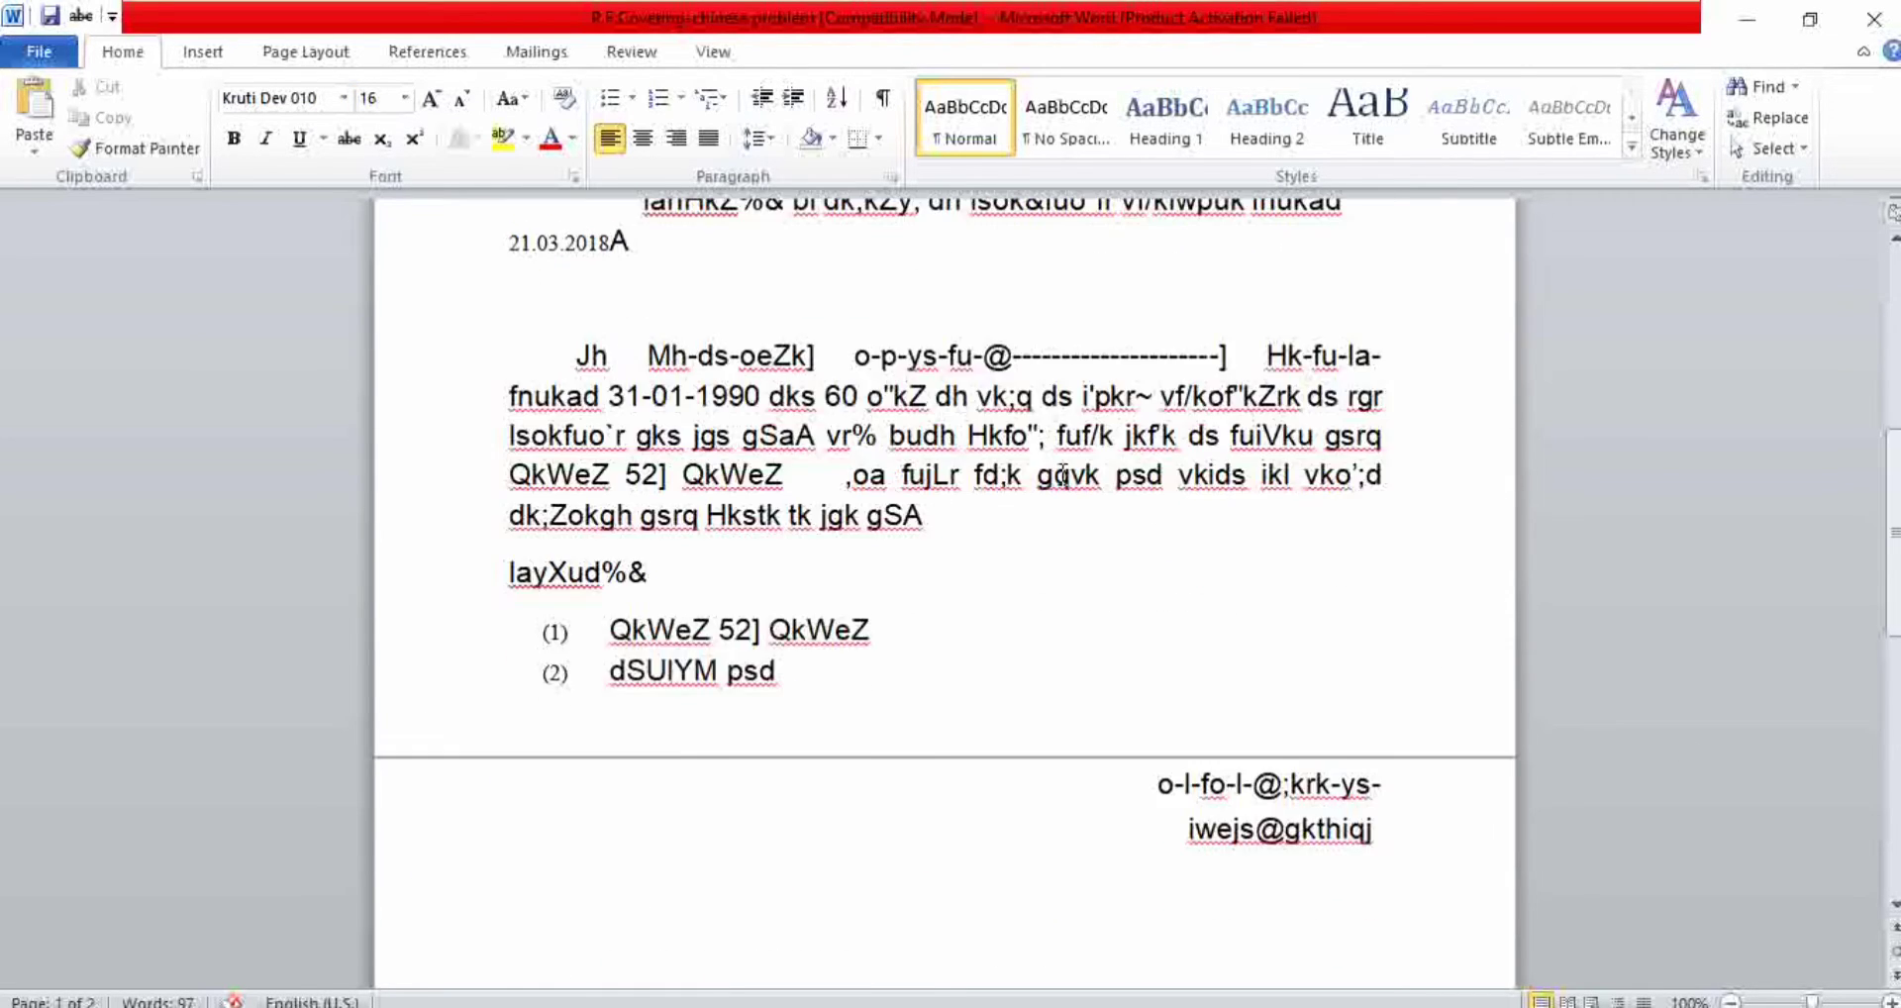
scroll(1061, 476, up, 7)
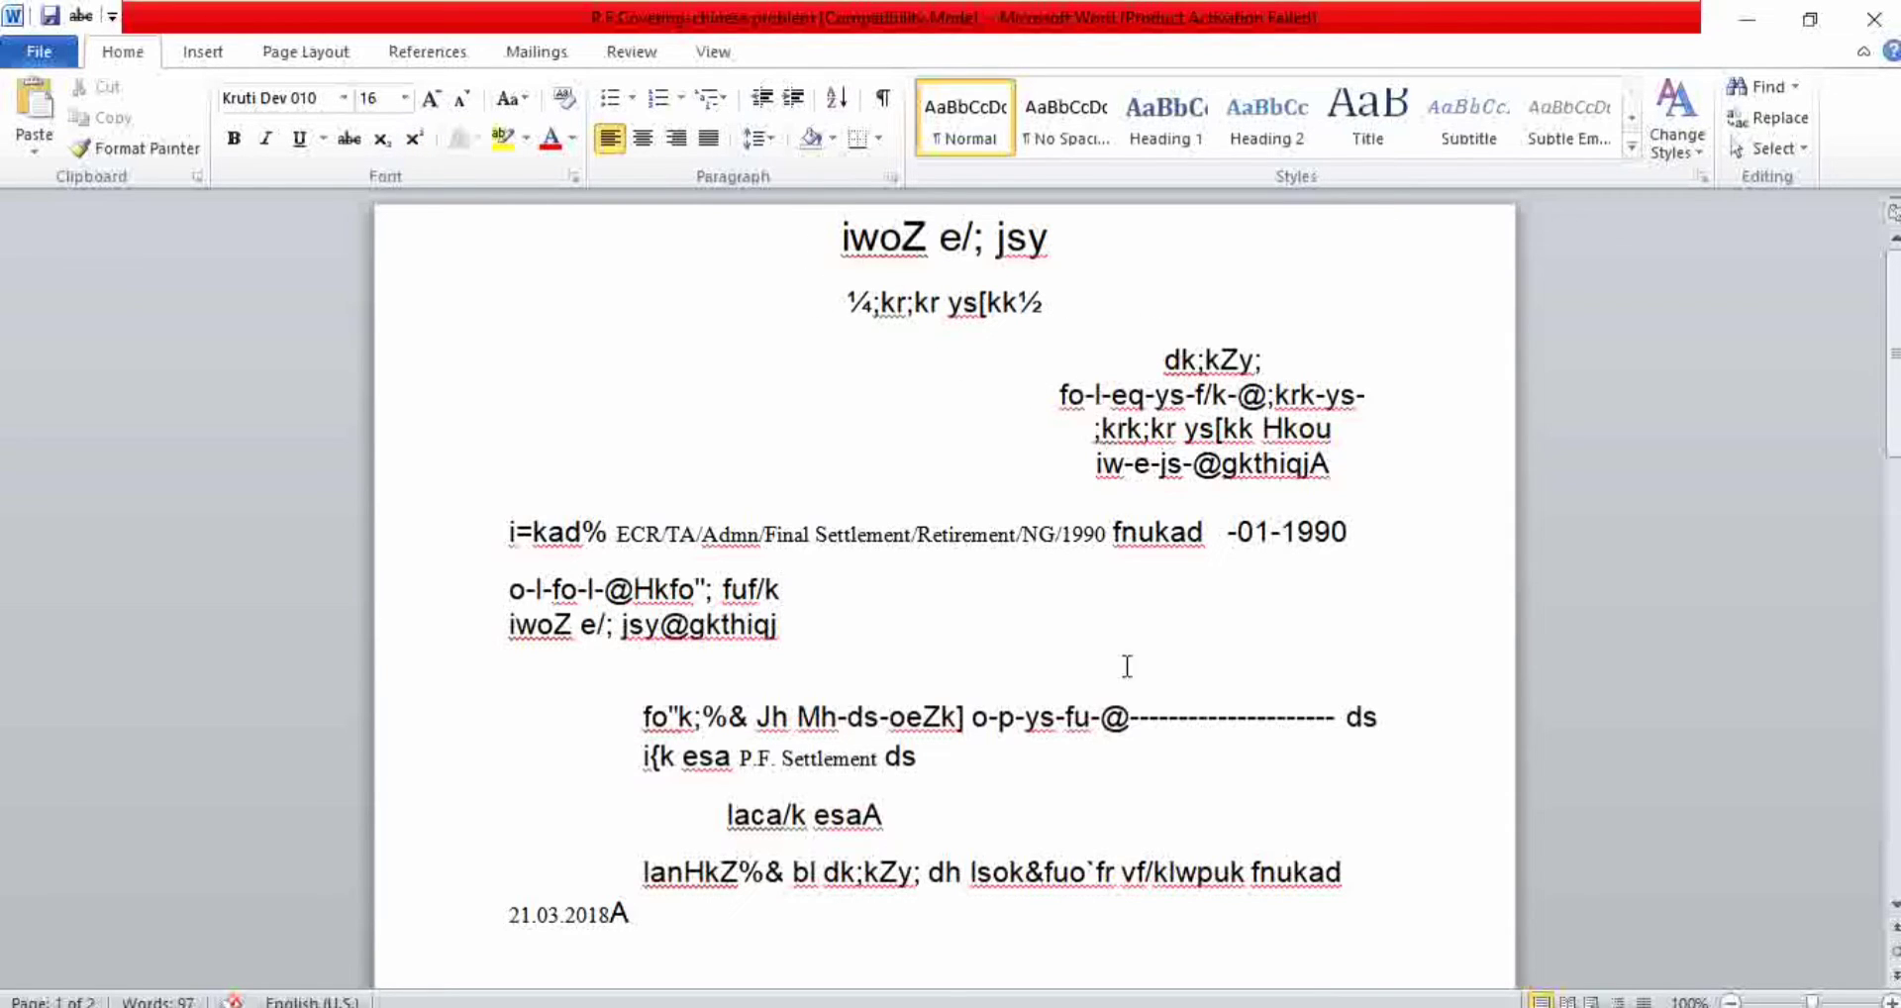
scroll(1127, 665, down, 11)
scroll(1057, 486, up, 6)
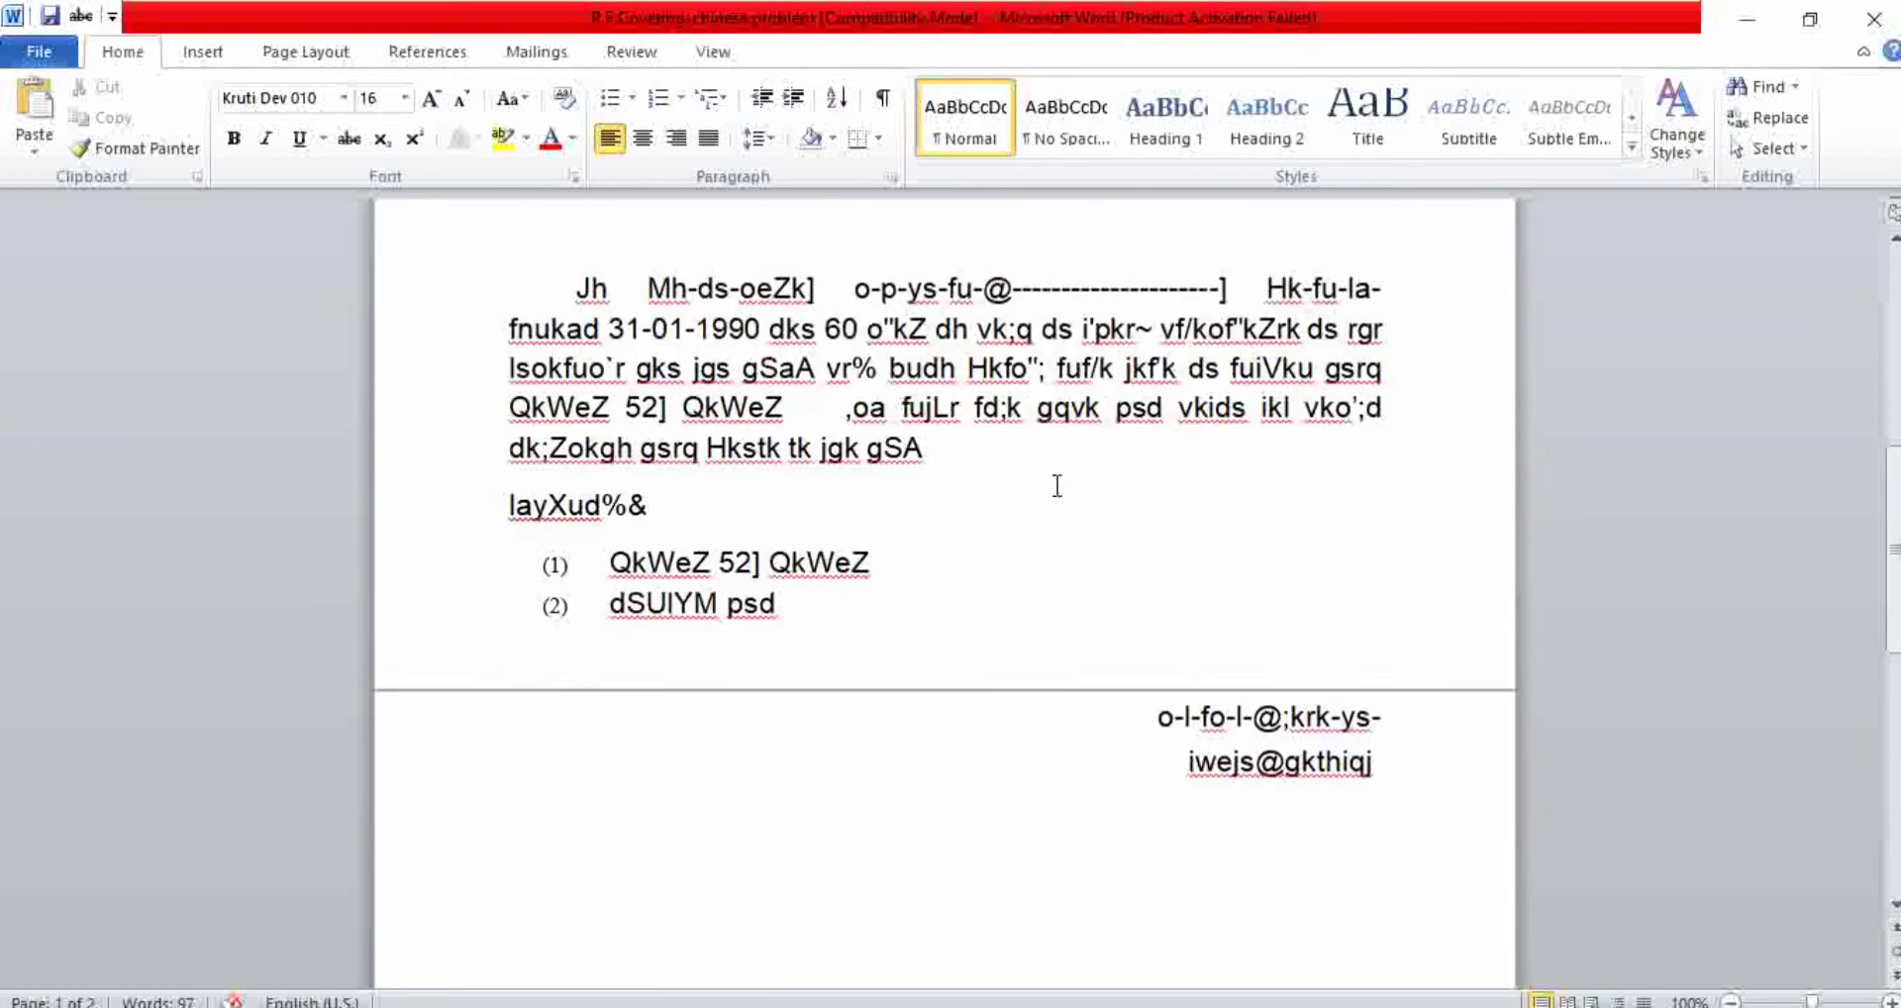
scroll(1057, 485, up, 9)
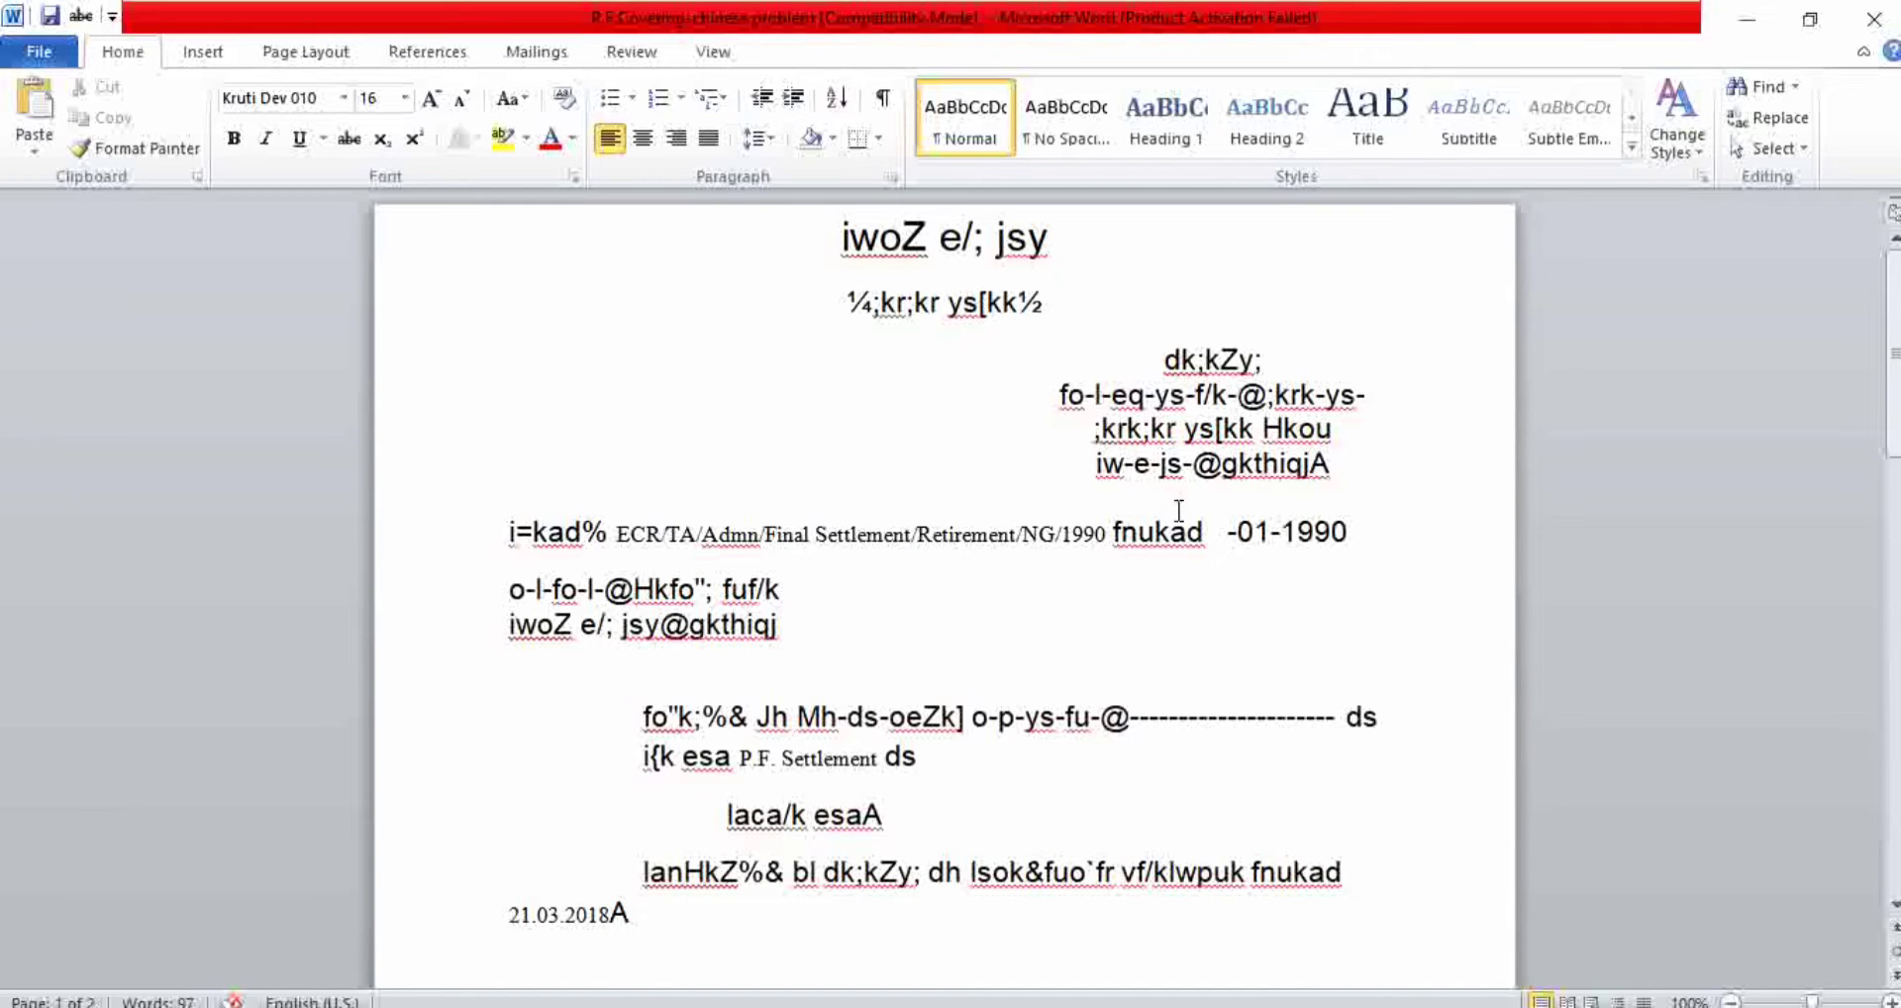
click(340, 98)
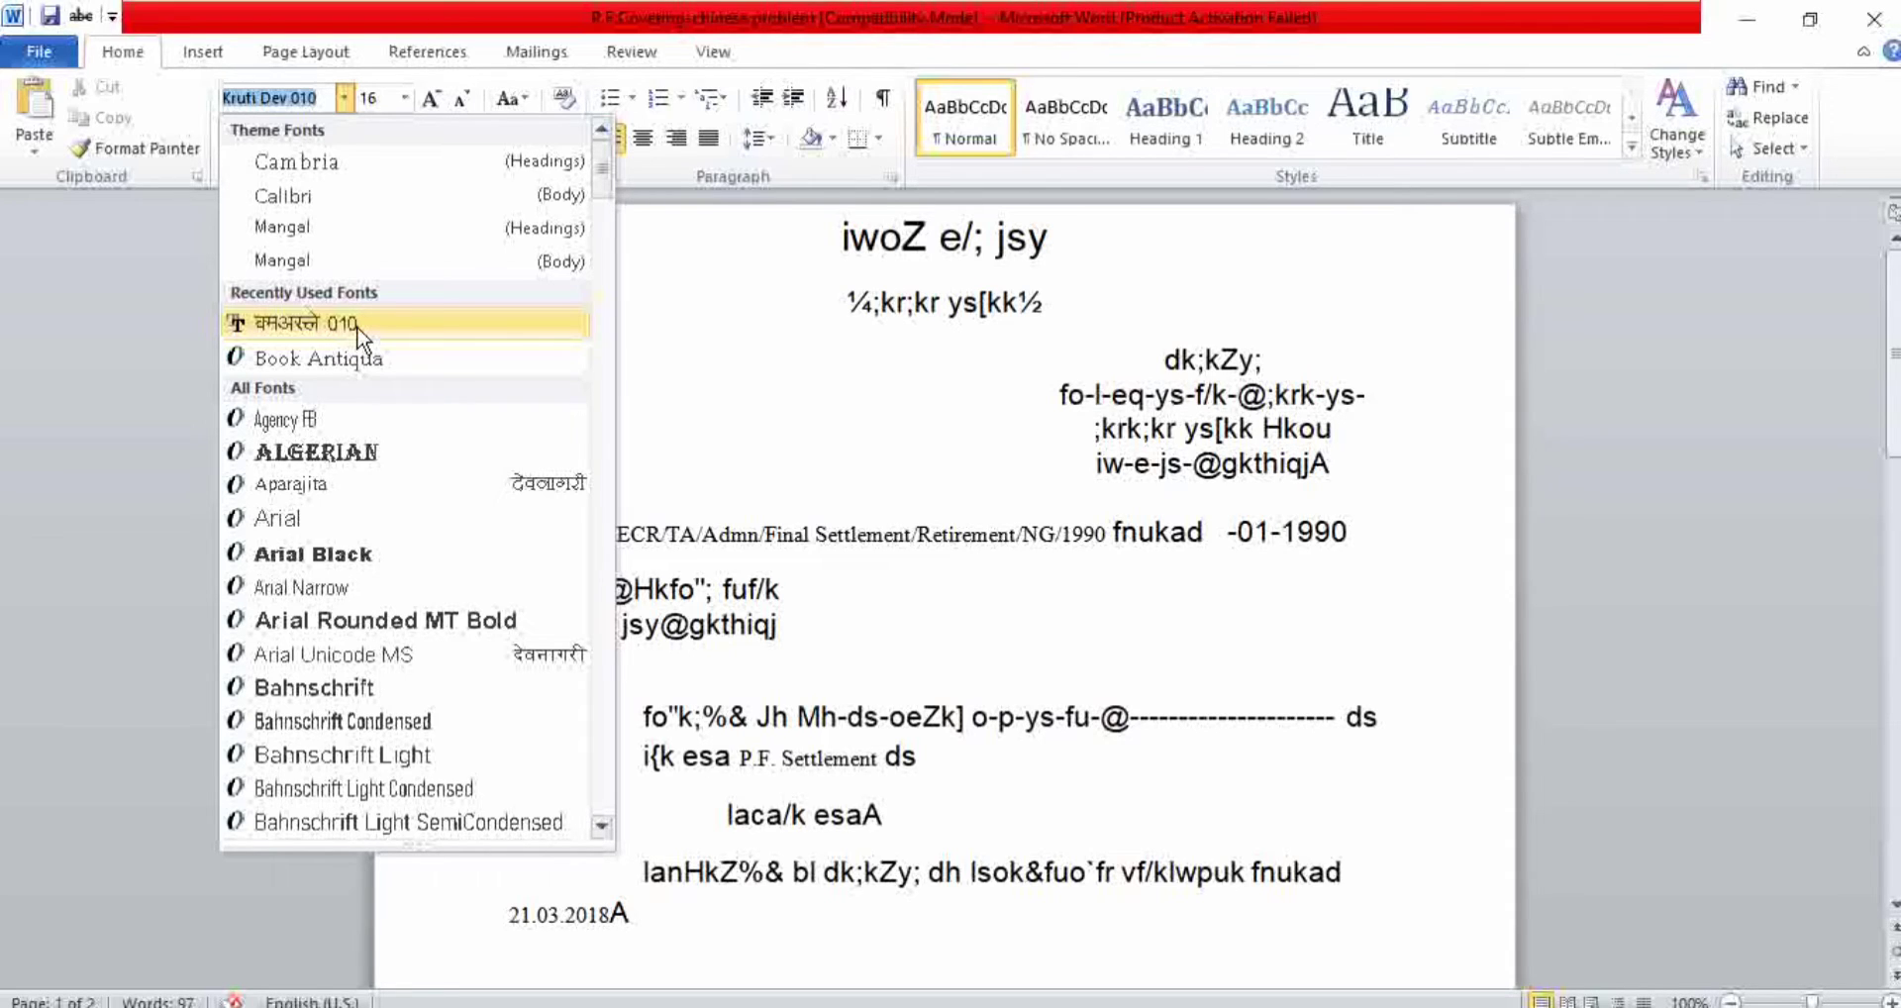
click(1073, 459)
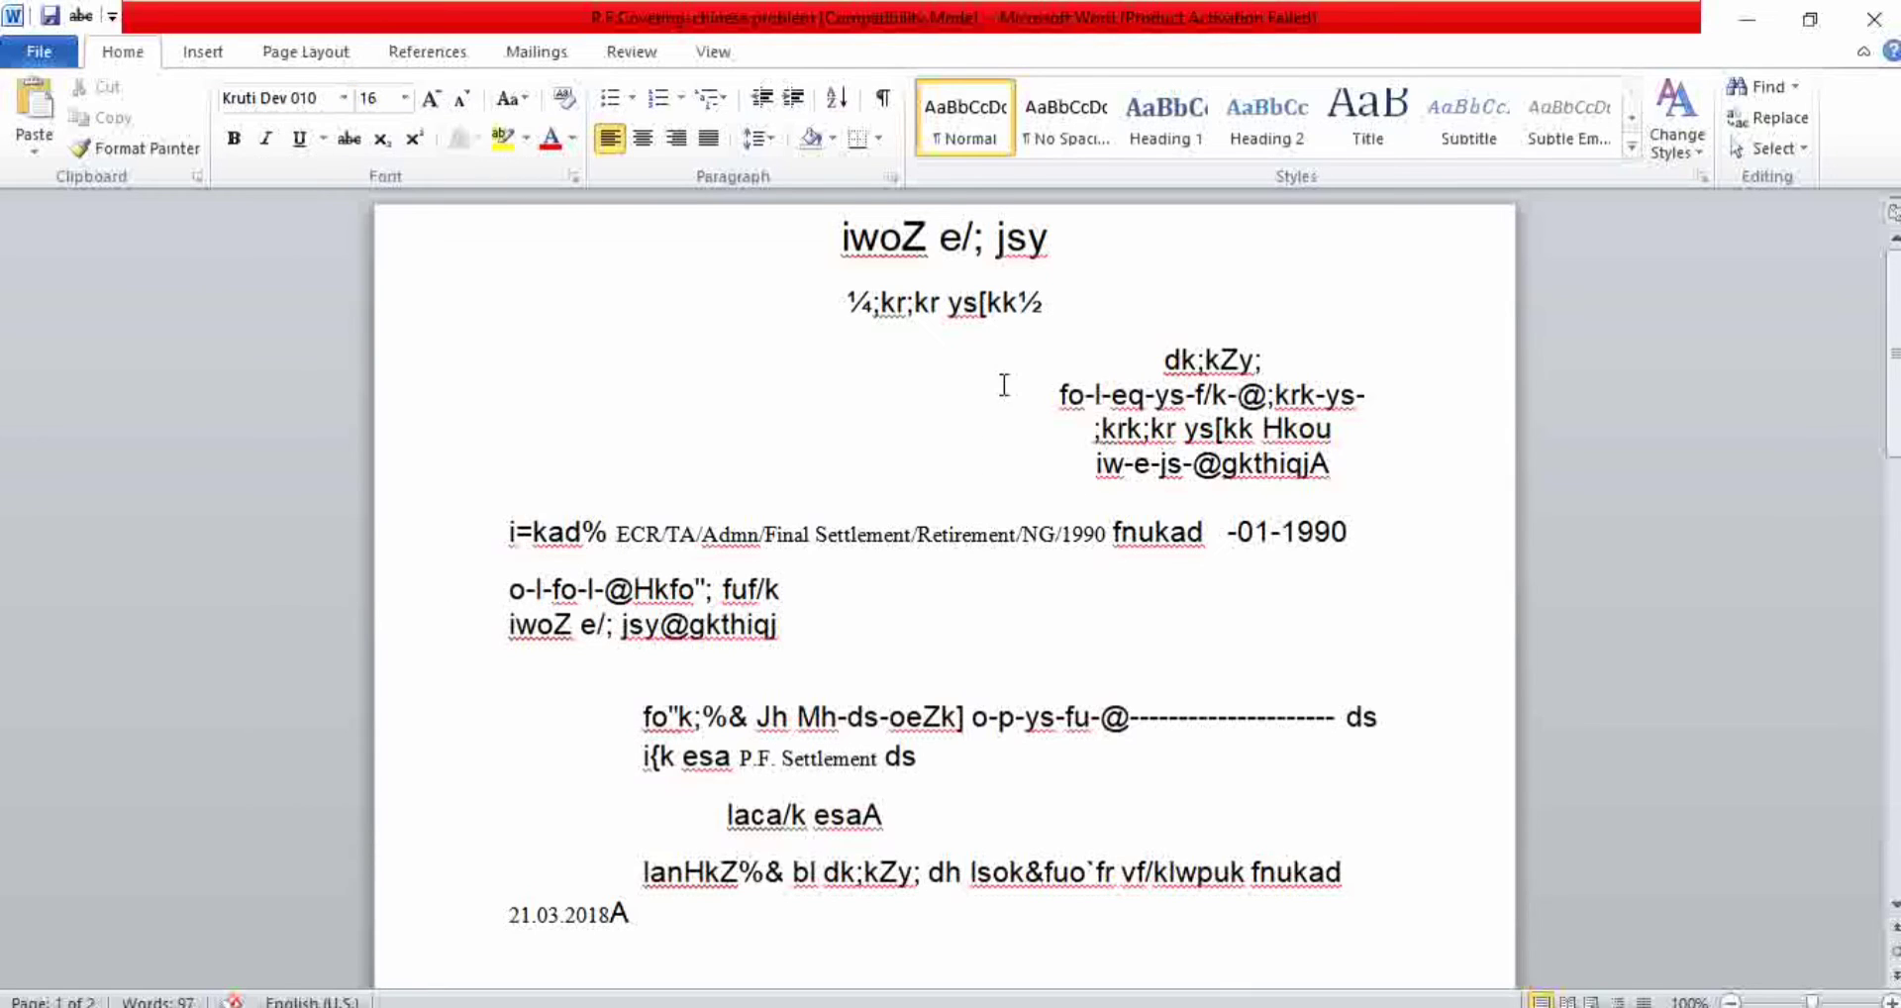
Step: Apply the DevLys 010 font to the entire letter
drag(836, 235, 1362, 542)
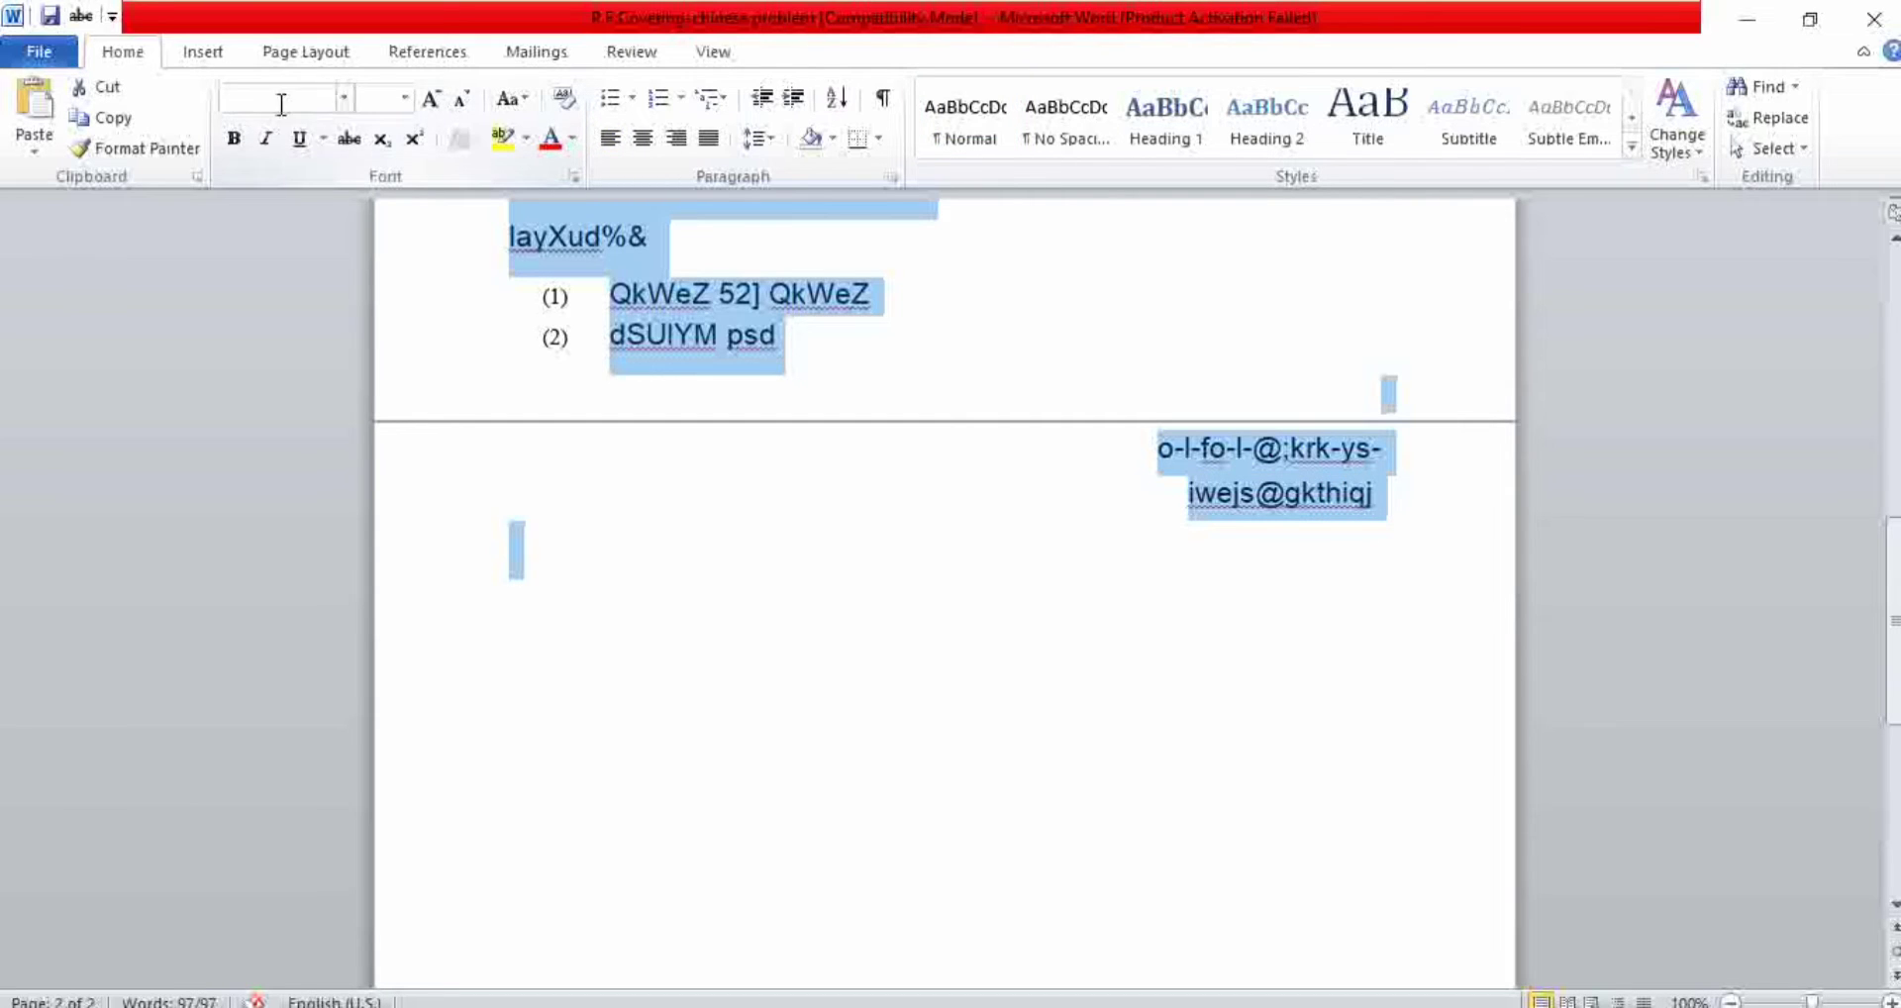
click(343, 99)
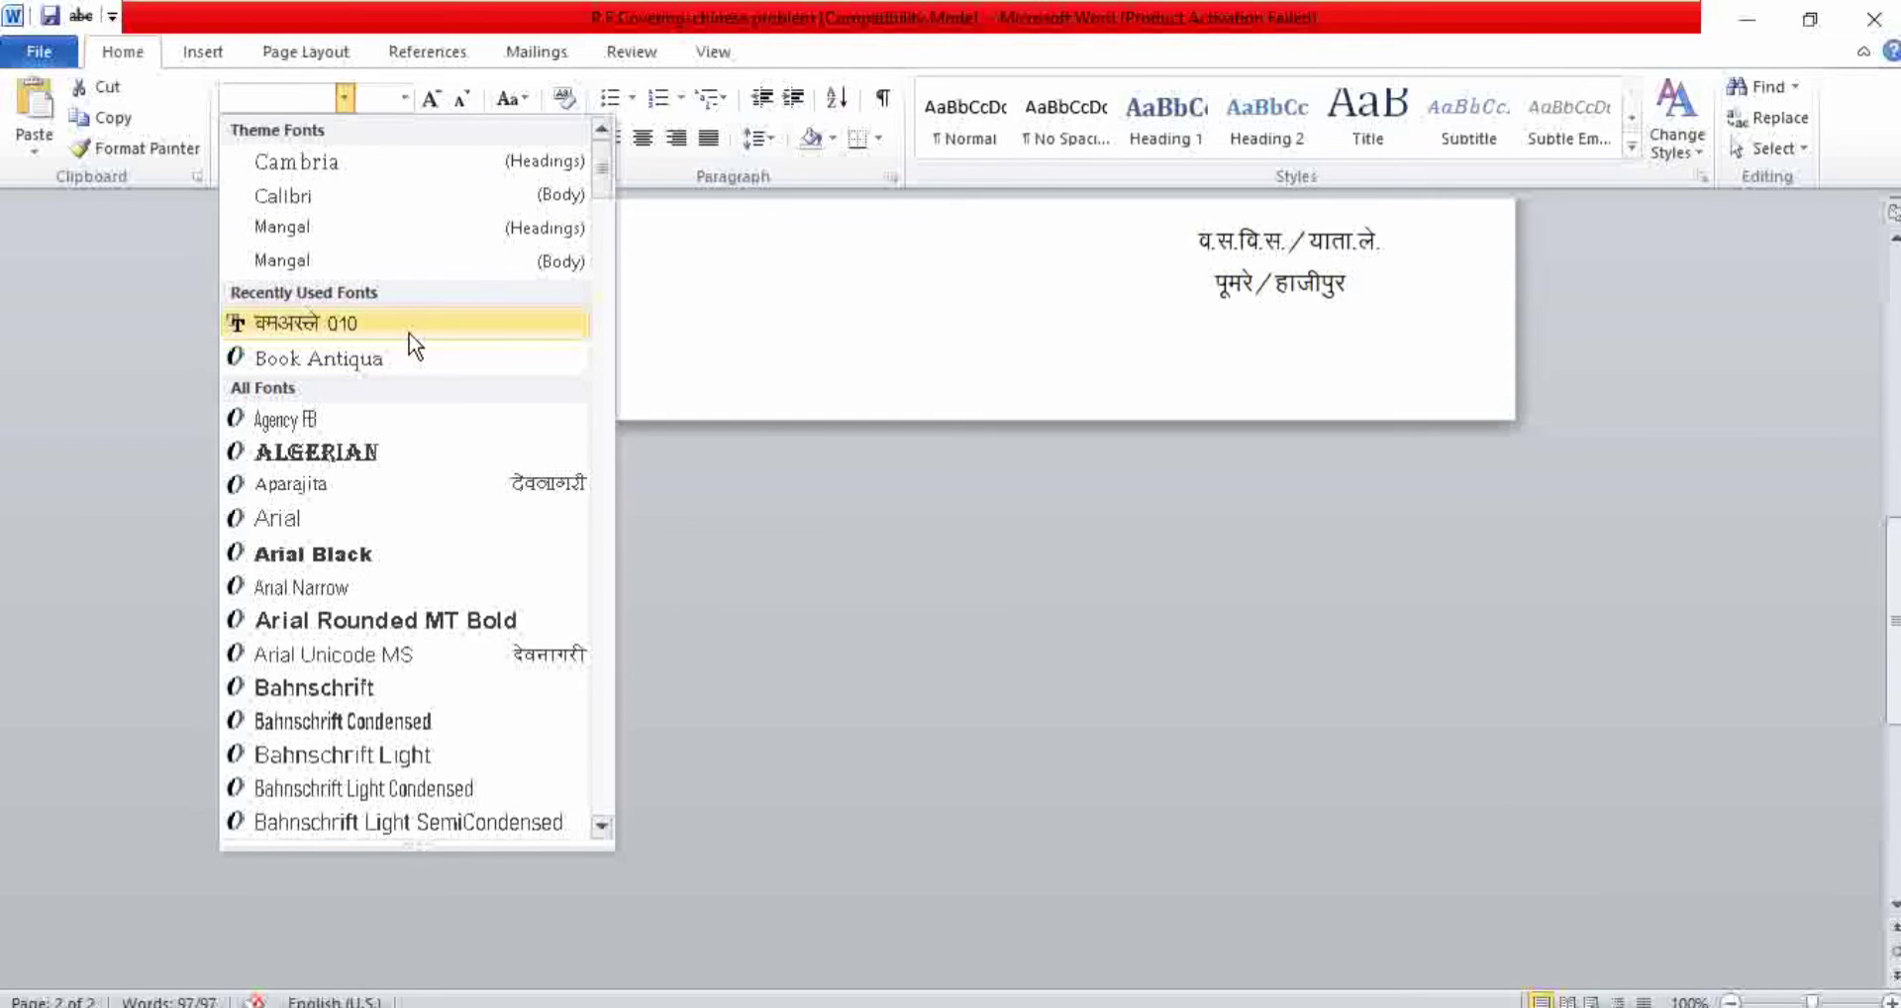
click(409, 333)
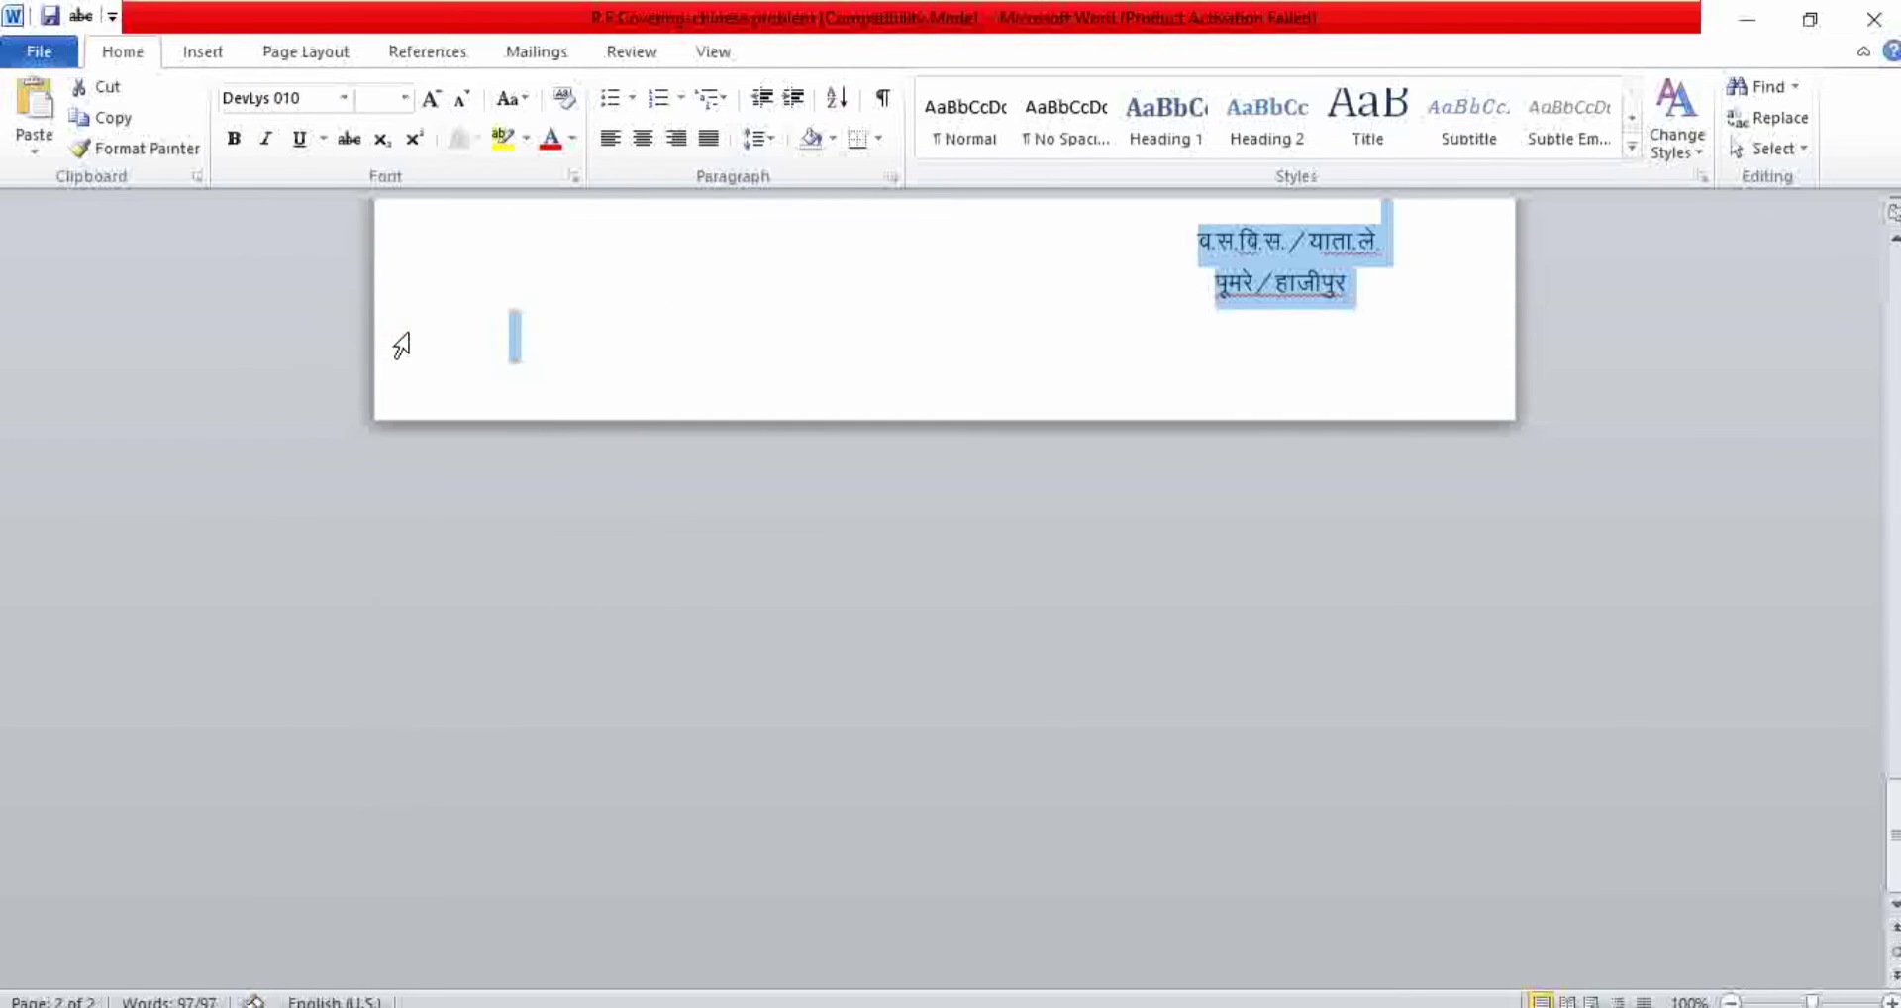
click(1403, 677)
Step: Review the Hindi letter from heading to signature for portions that are still garbled, and check the recently used fonts
scroll(1386, 644, up, 4)
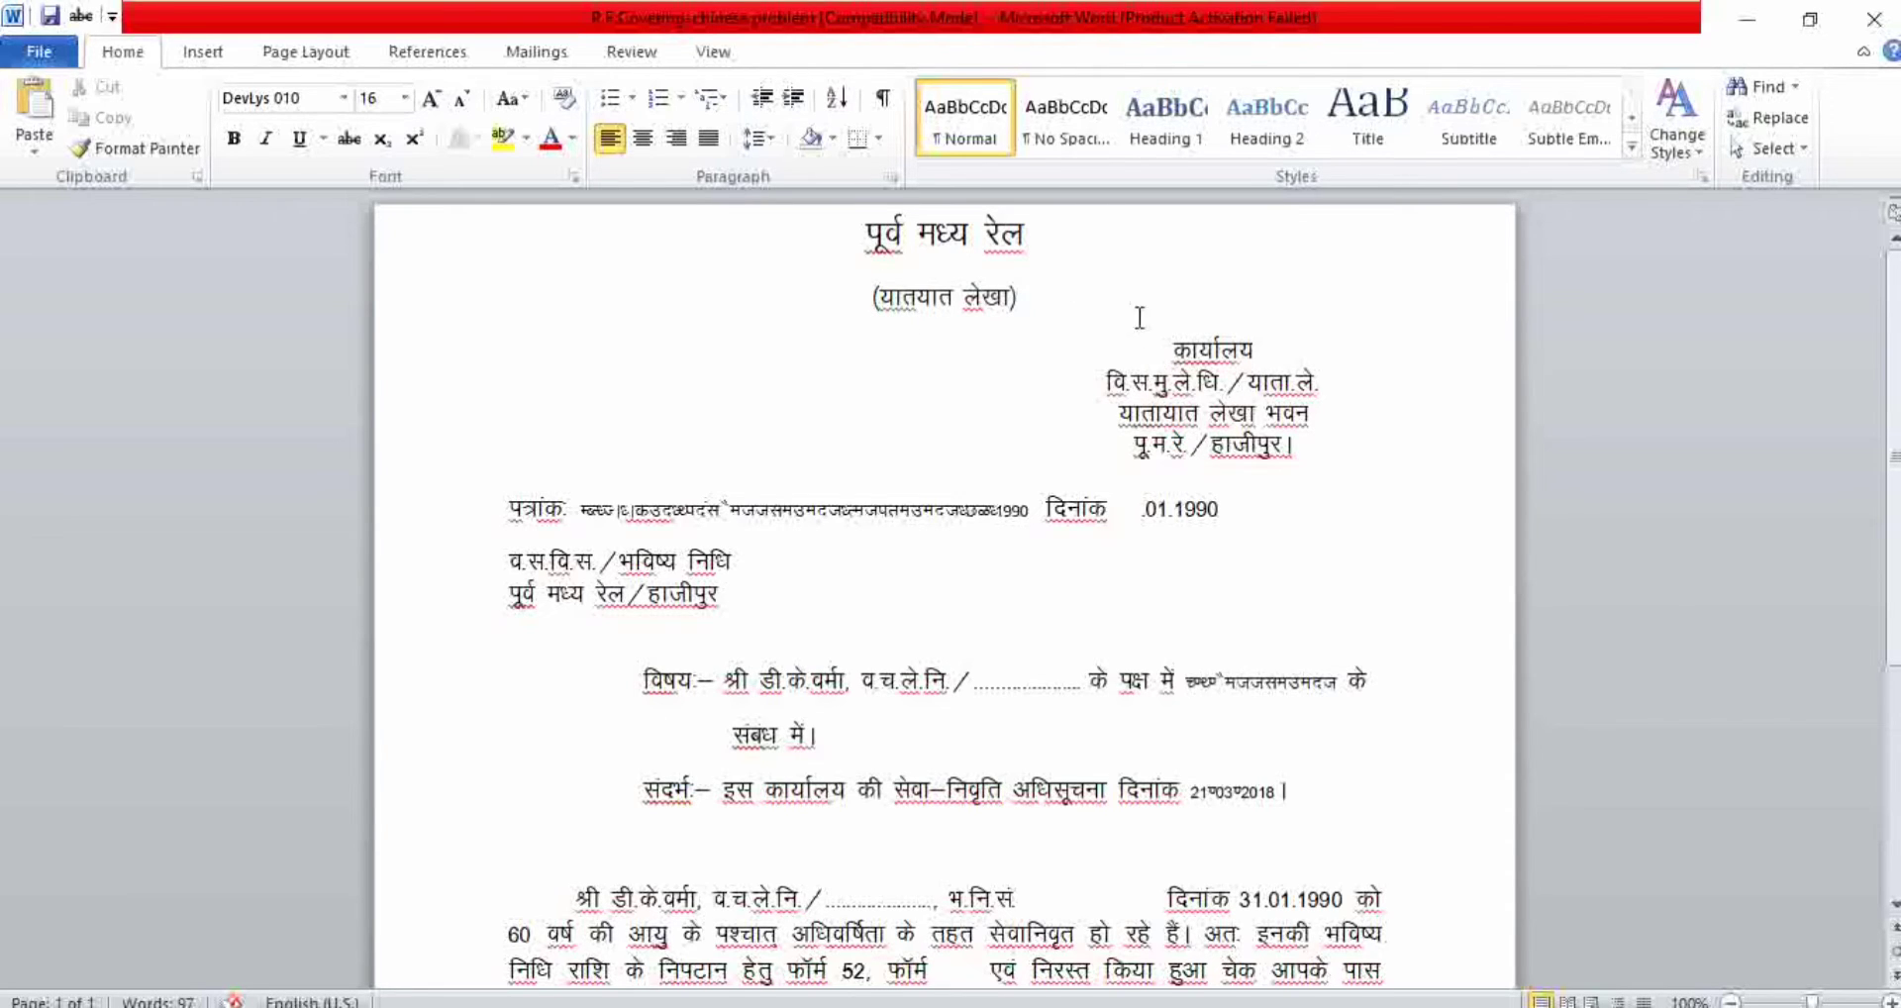
scroll(822, 552, down, 1)
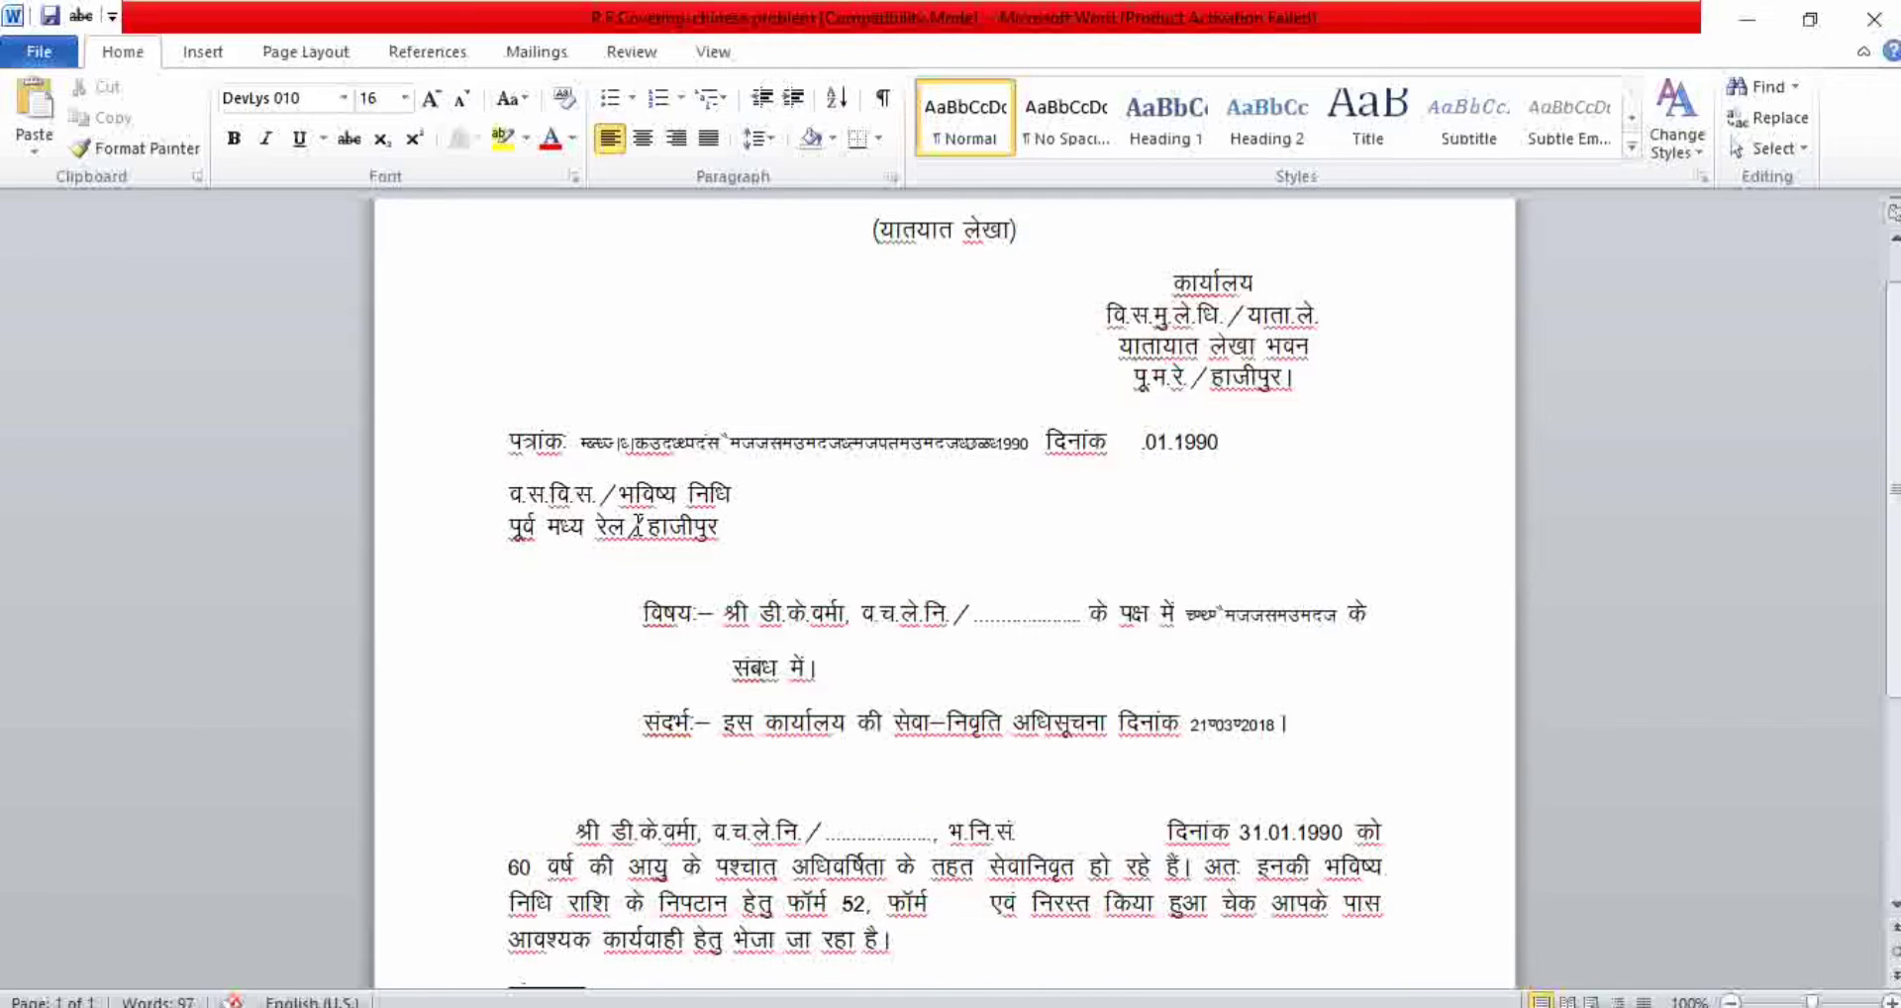
scroll(1262, 614, down, 1)
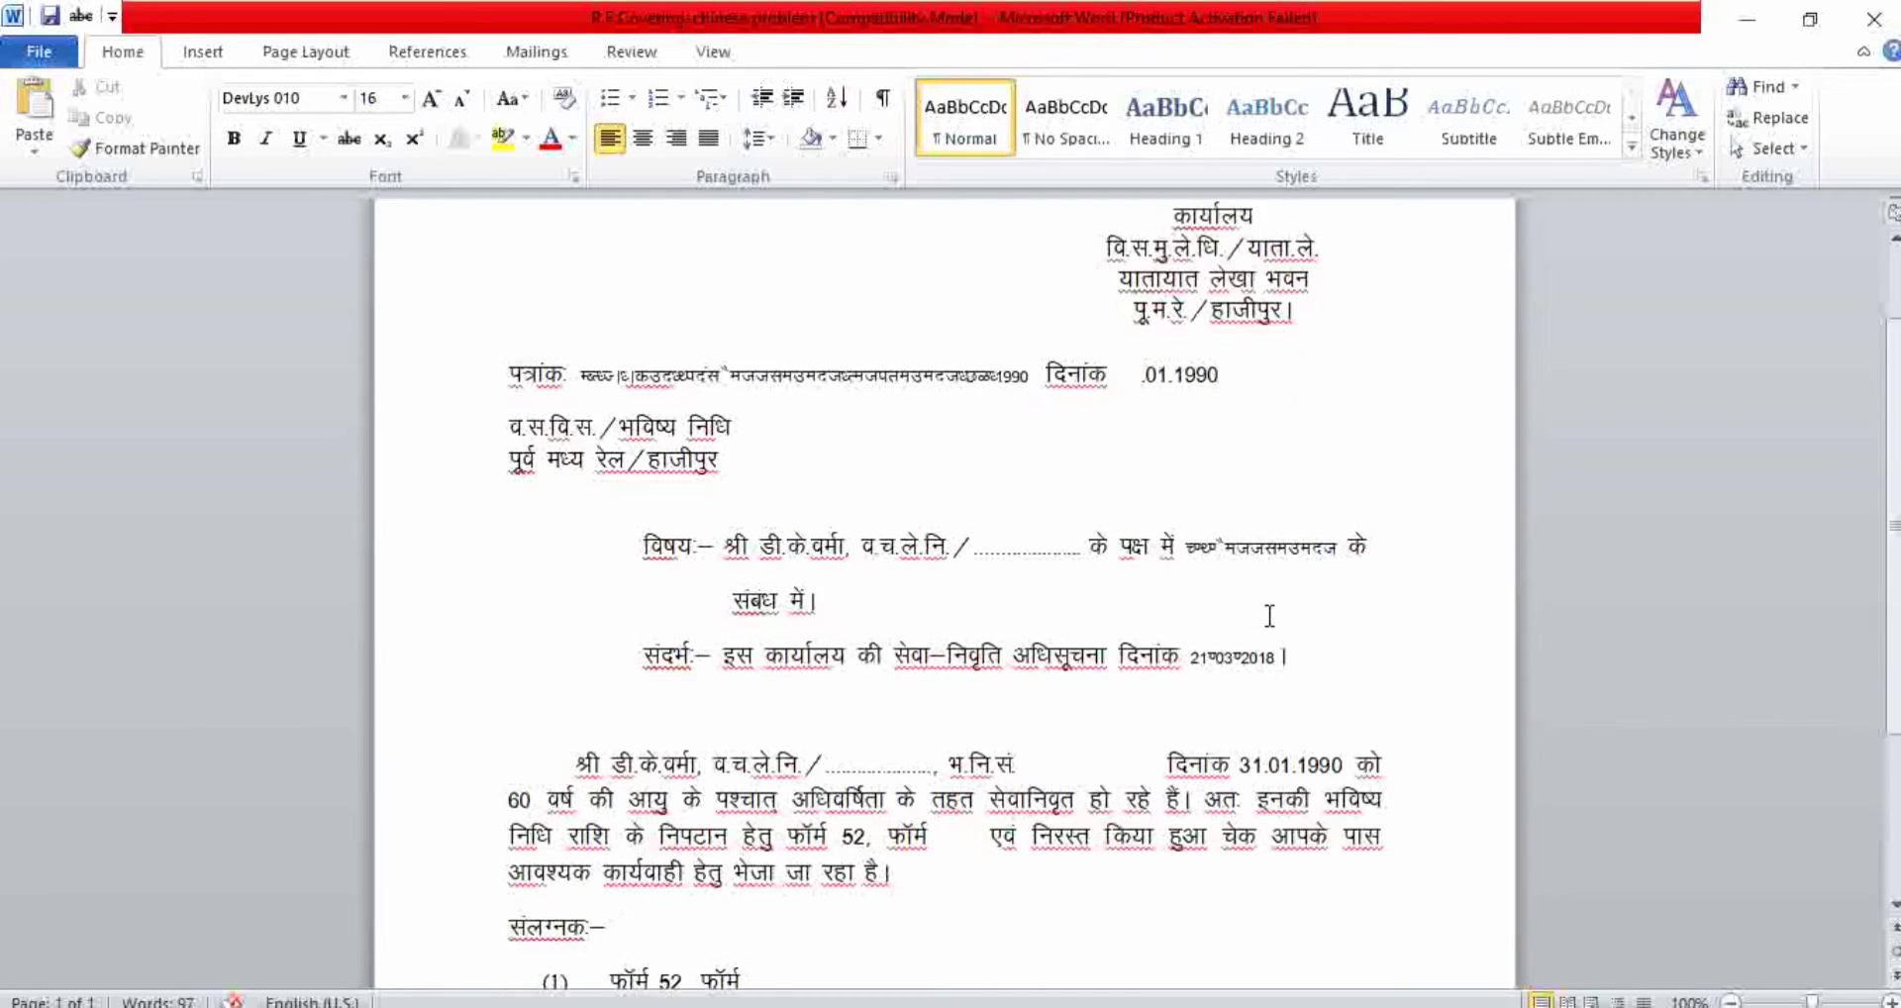
scroll(1269, 615, down, 5)
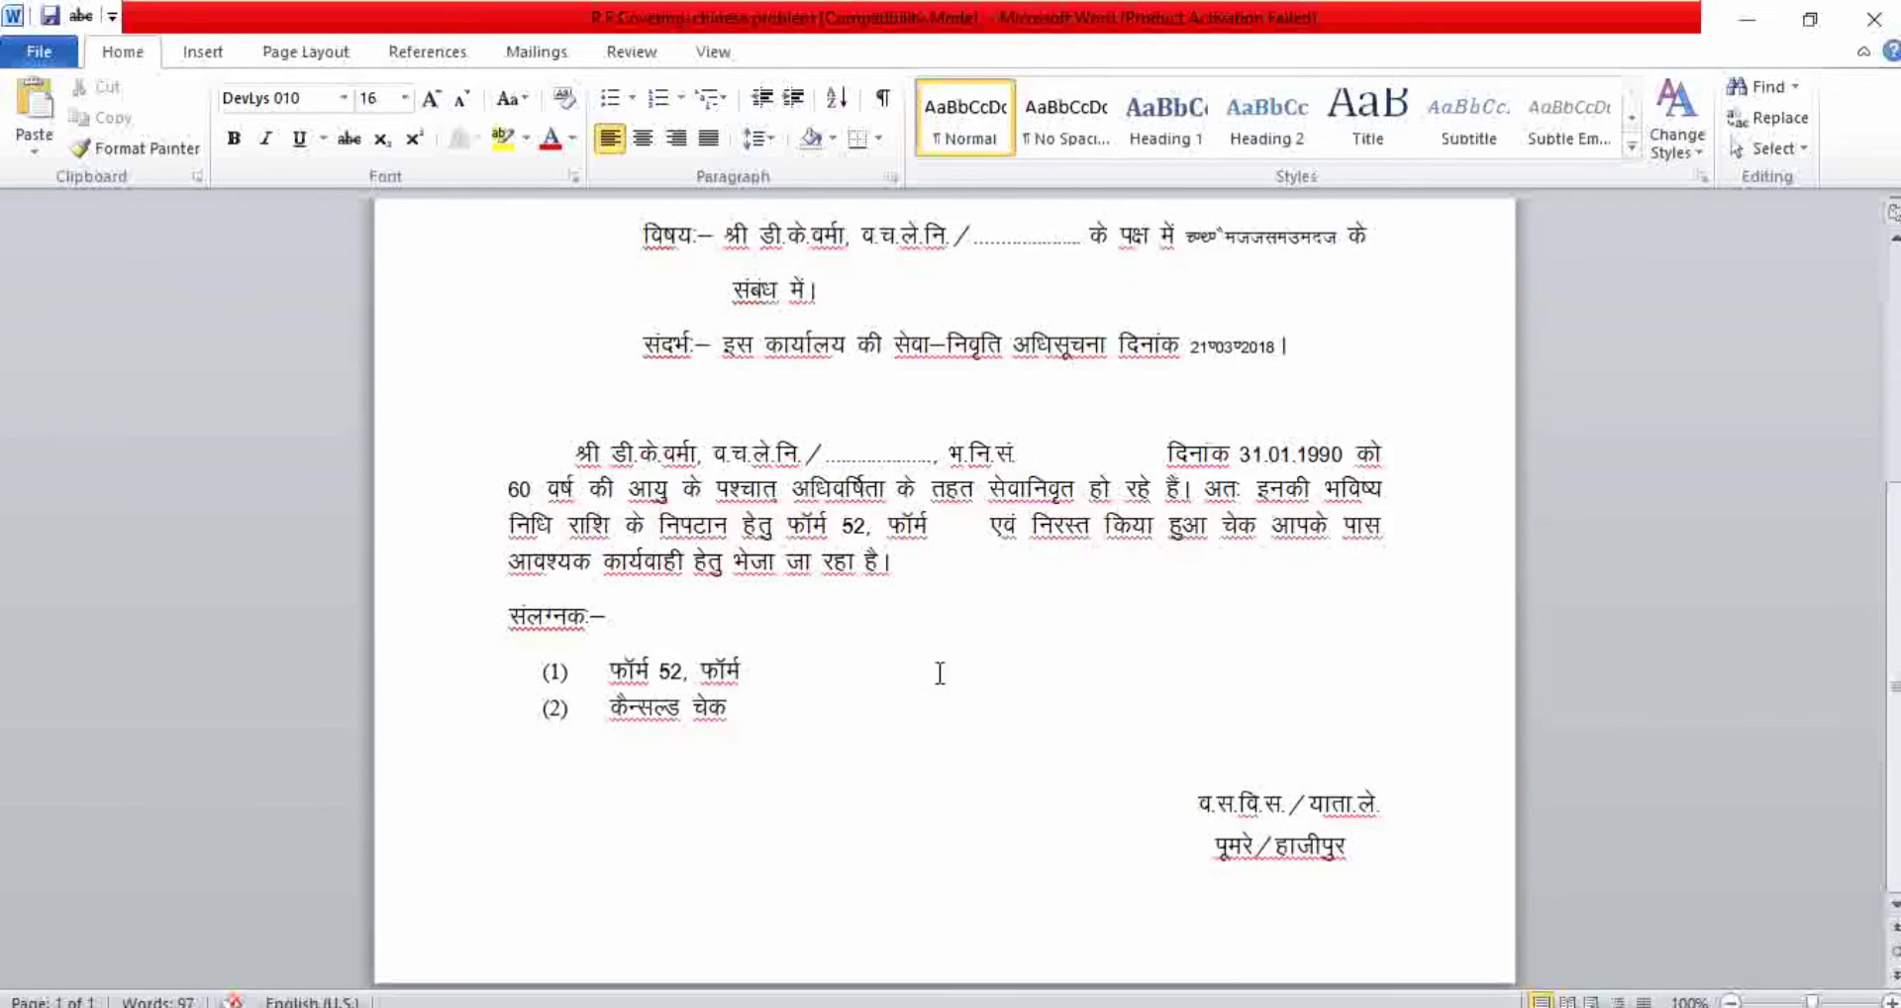
scroll(940, 673, up, 7)
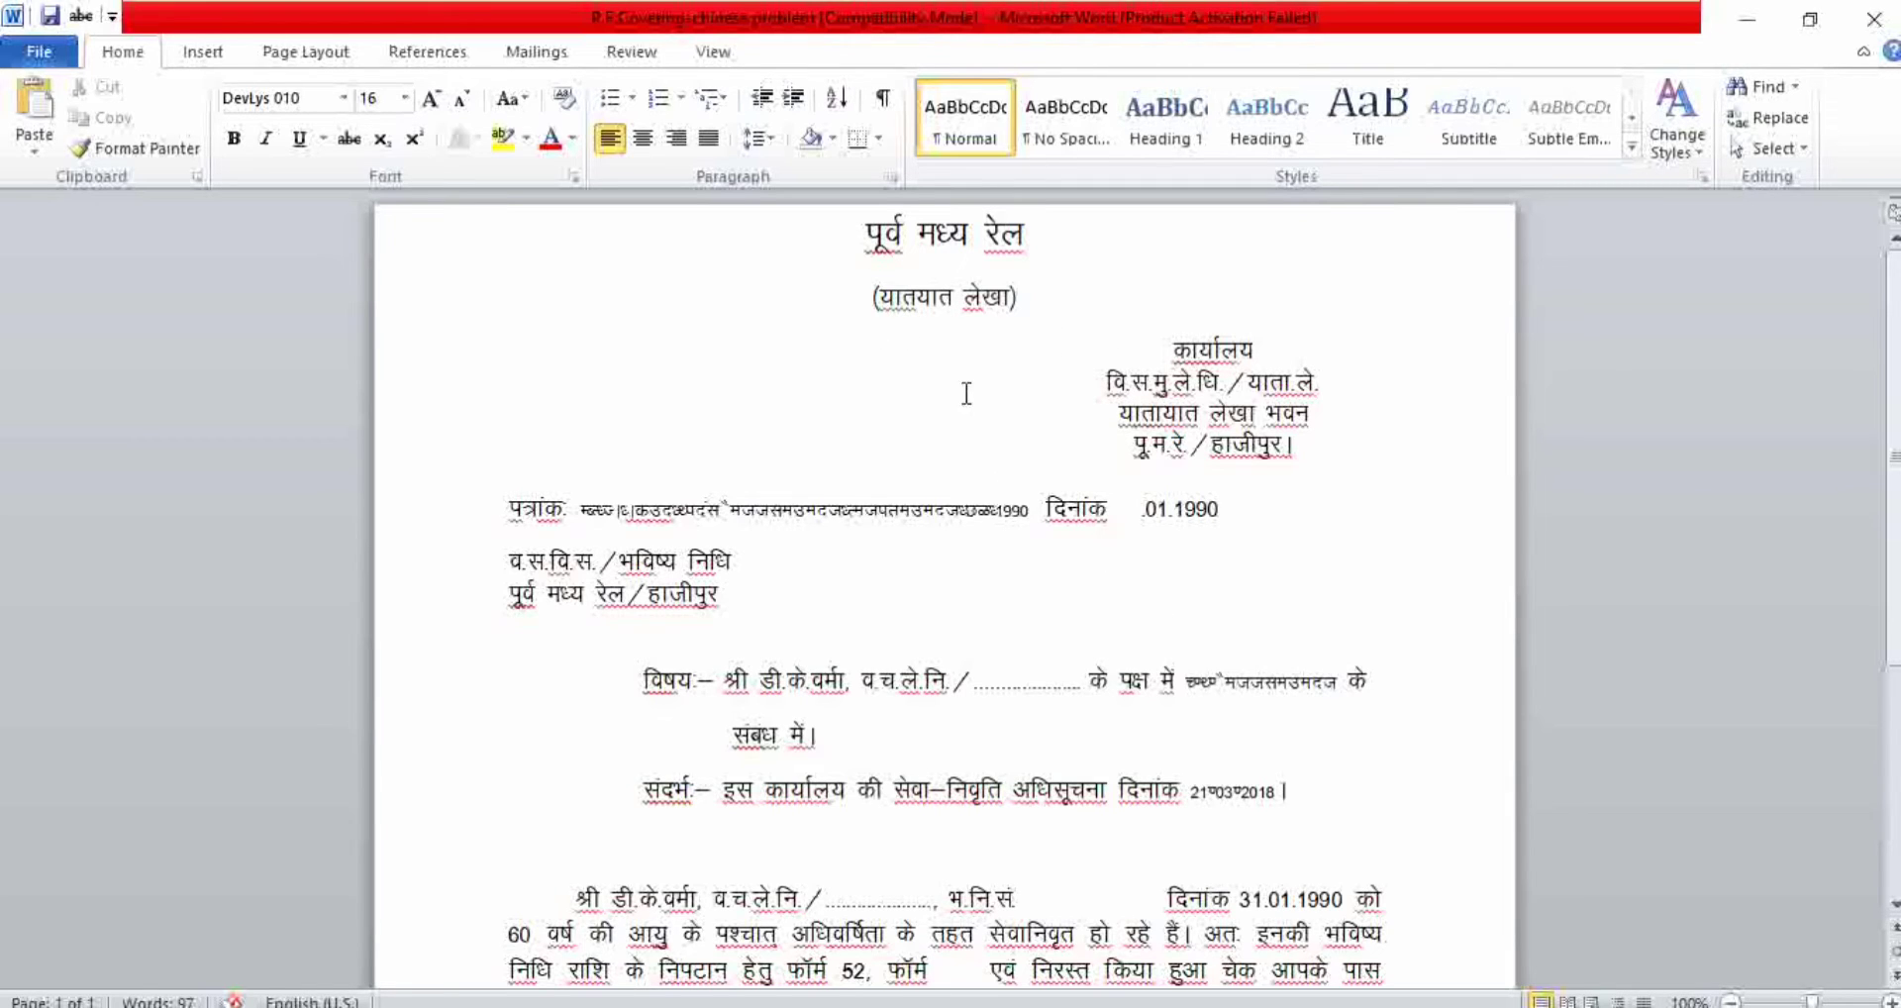
click(342, 101)
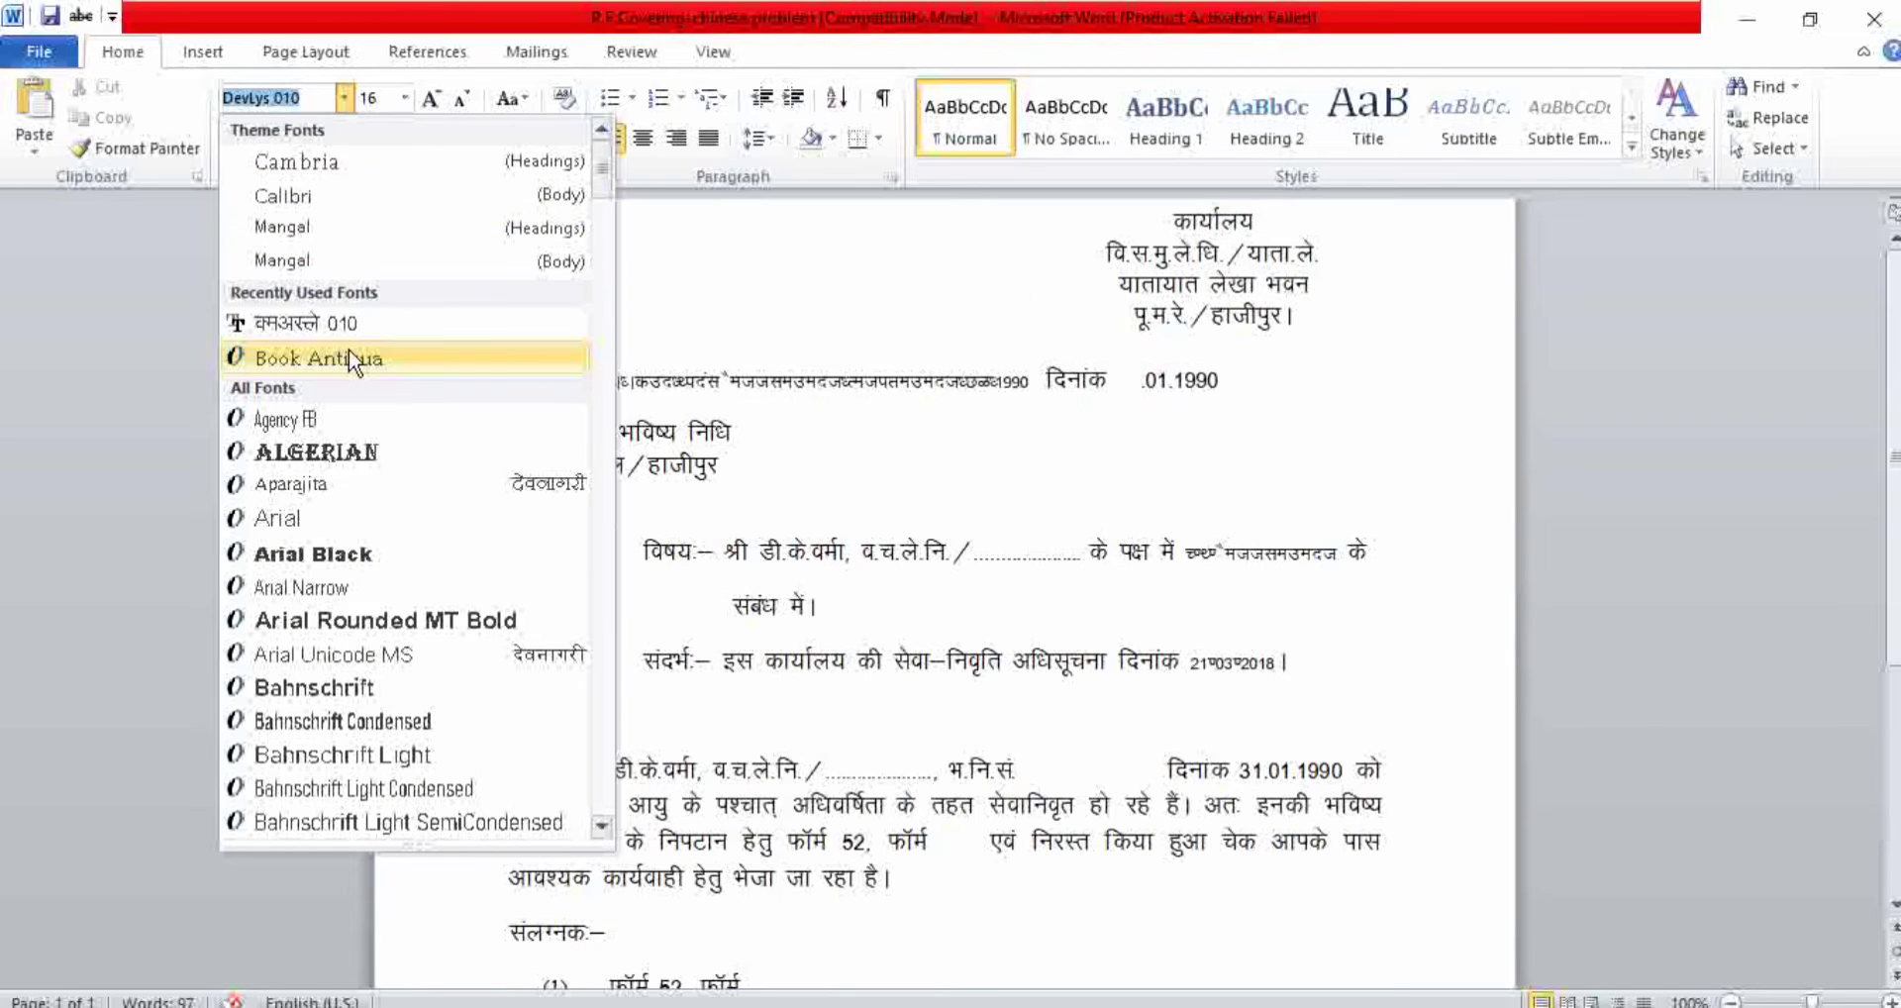
click(272, 319)
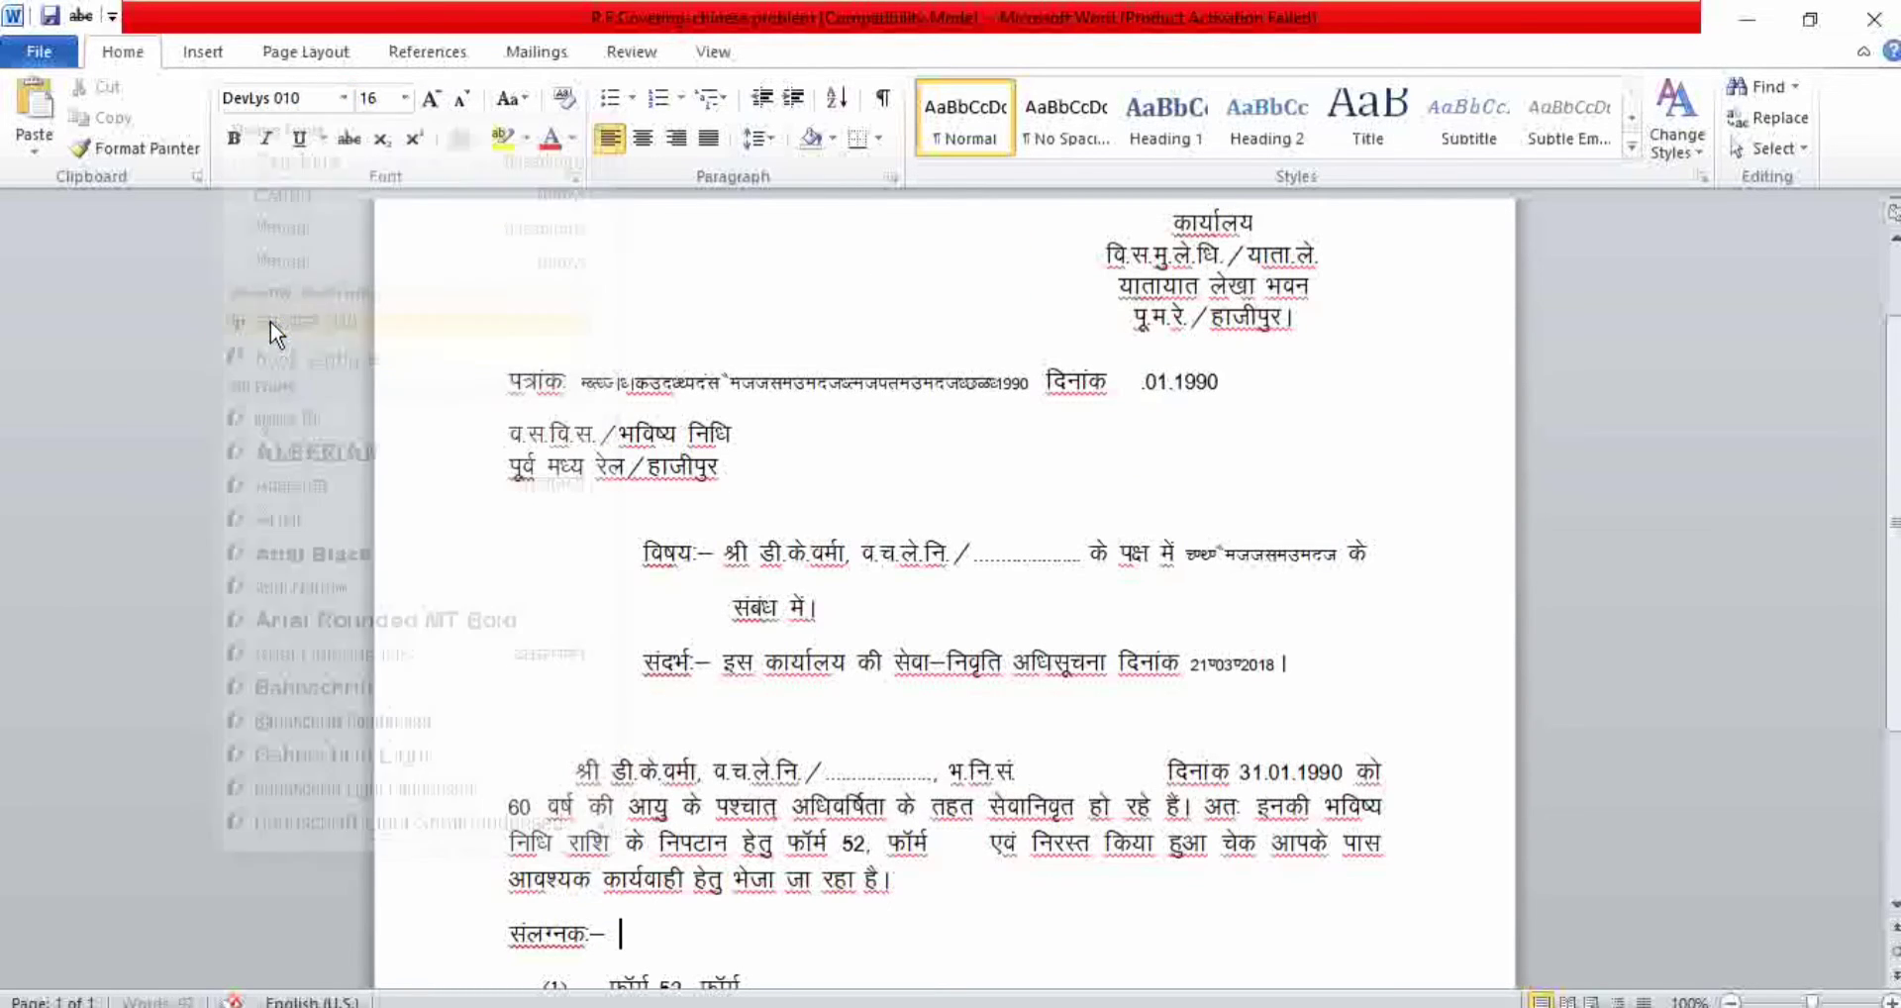
scroll(956, 444, up, 2)
click(955, 444)
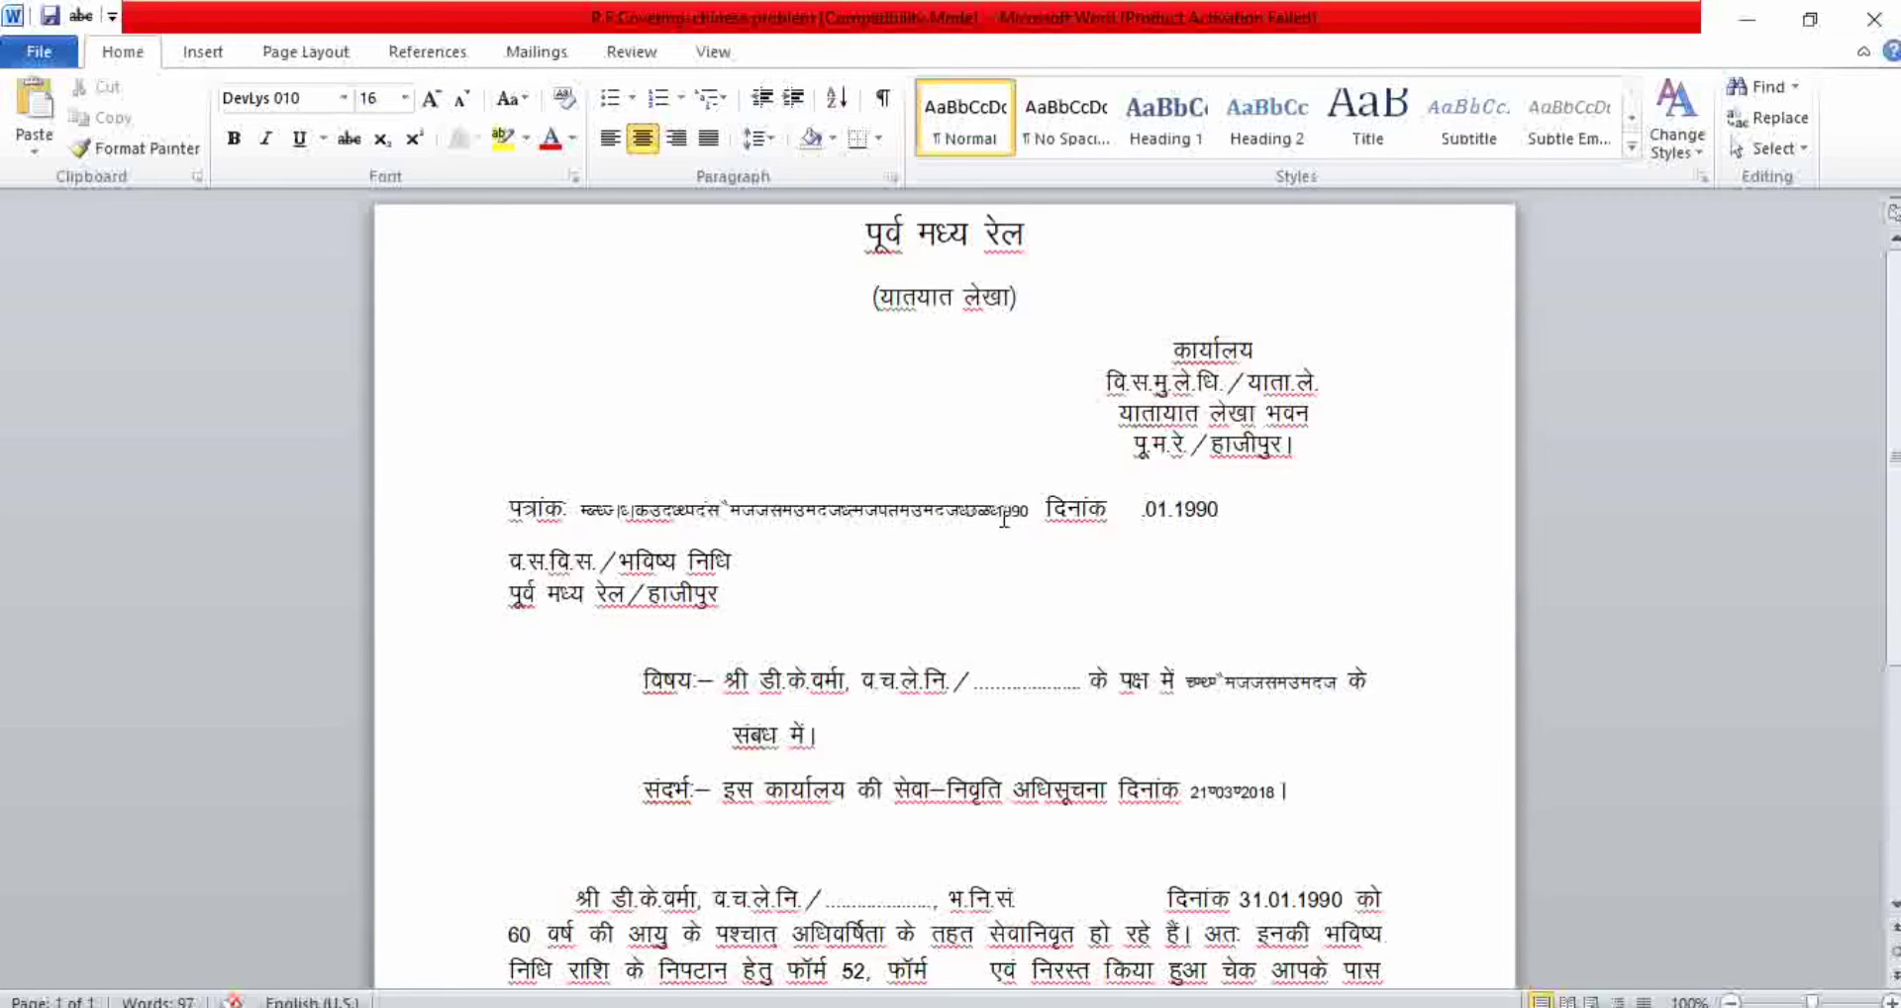
drag(1004, 517, 585, 521)
click(873, 426)
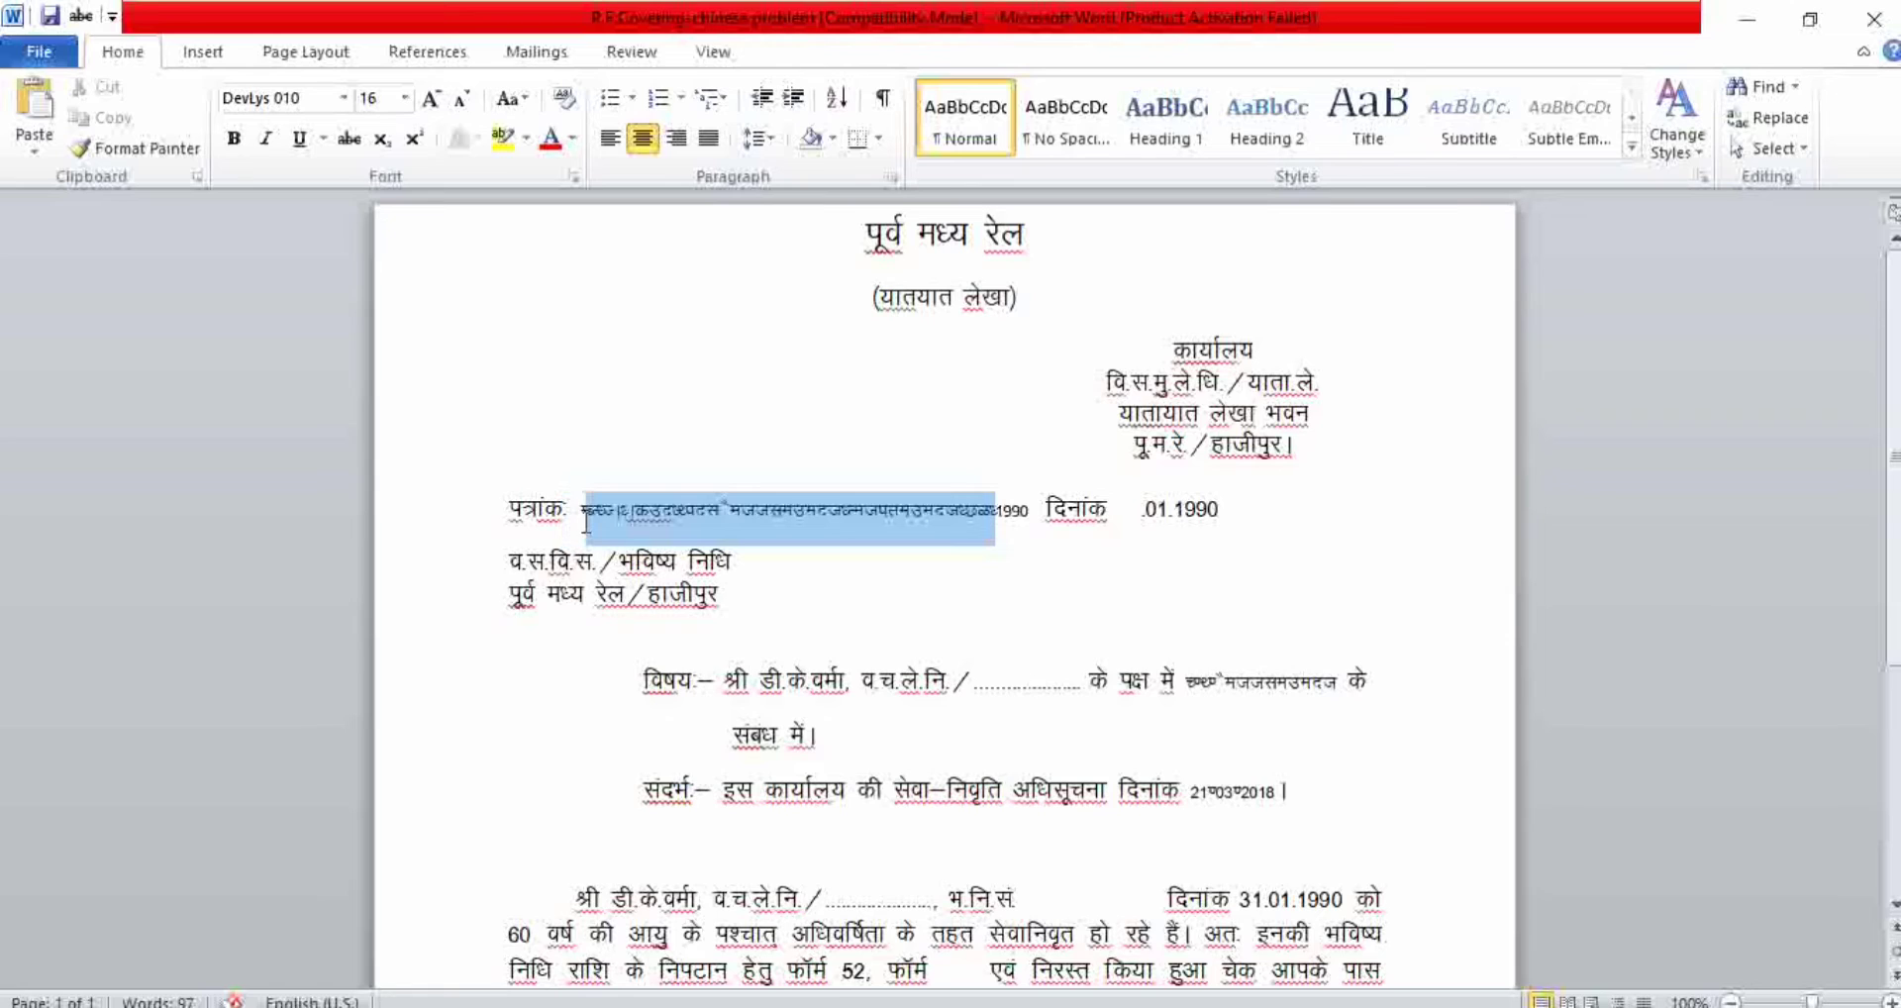
click(1008, 599)
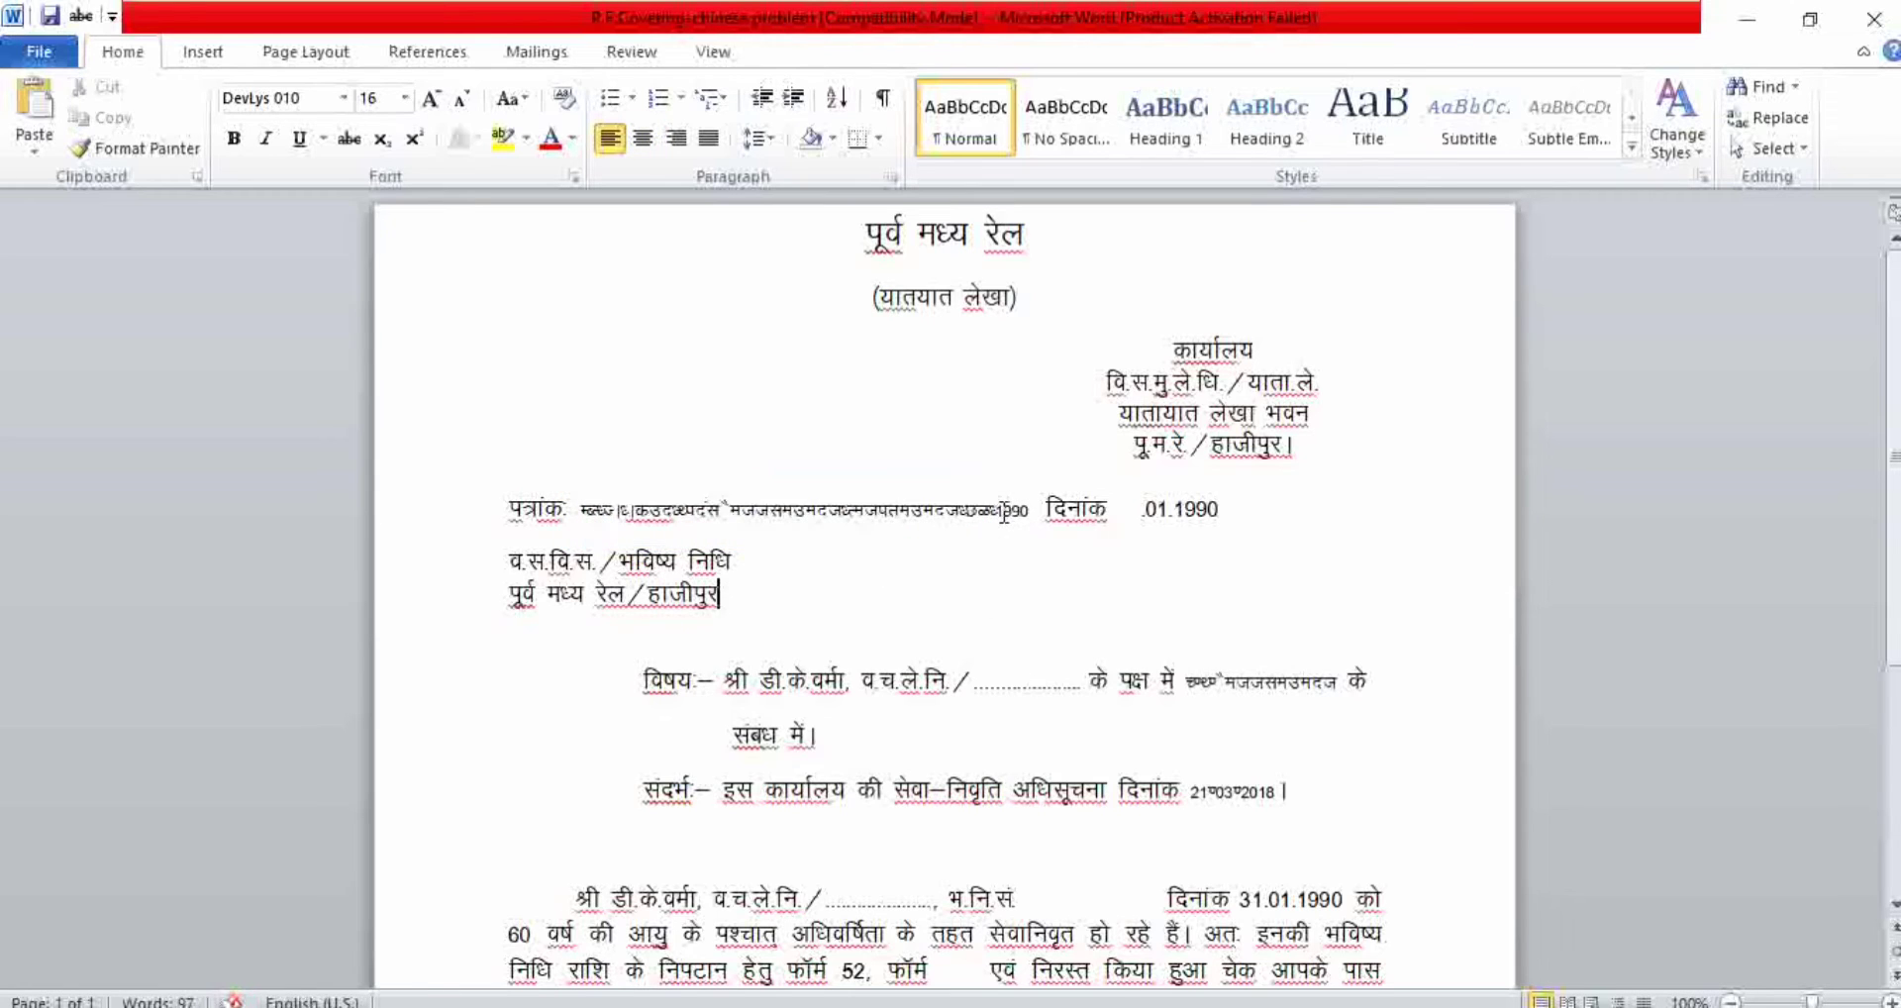
Step: Set the garbled reference text after पत्रांक, up to the year 1990, in the Book Antiqua font
drag(995, 517, 583, 519)
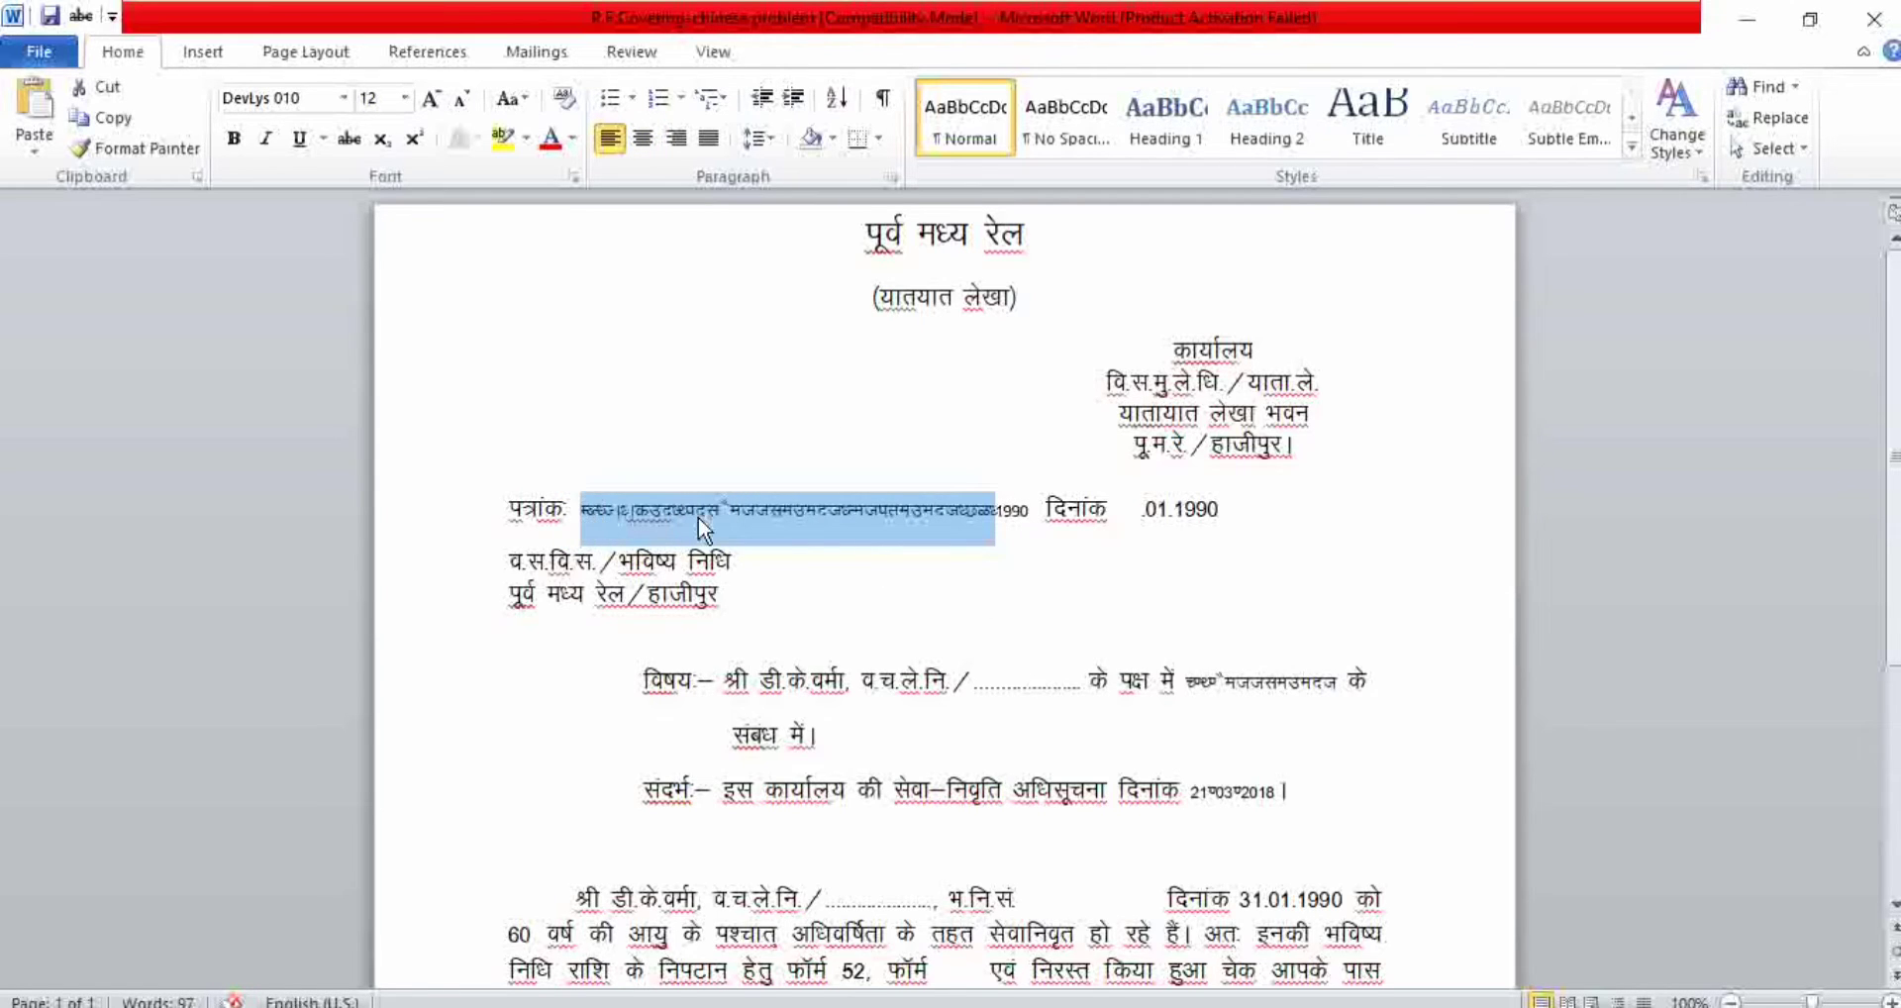
click(342, 99)
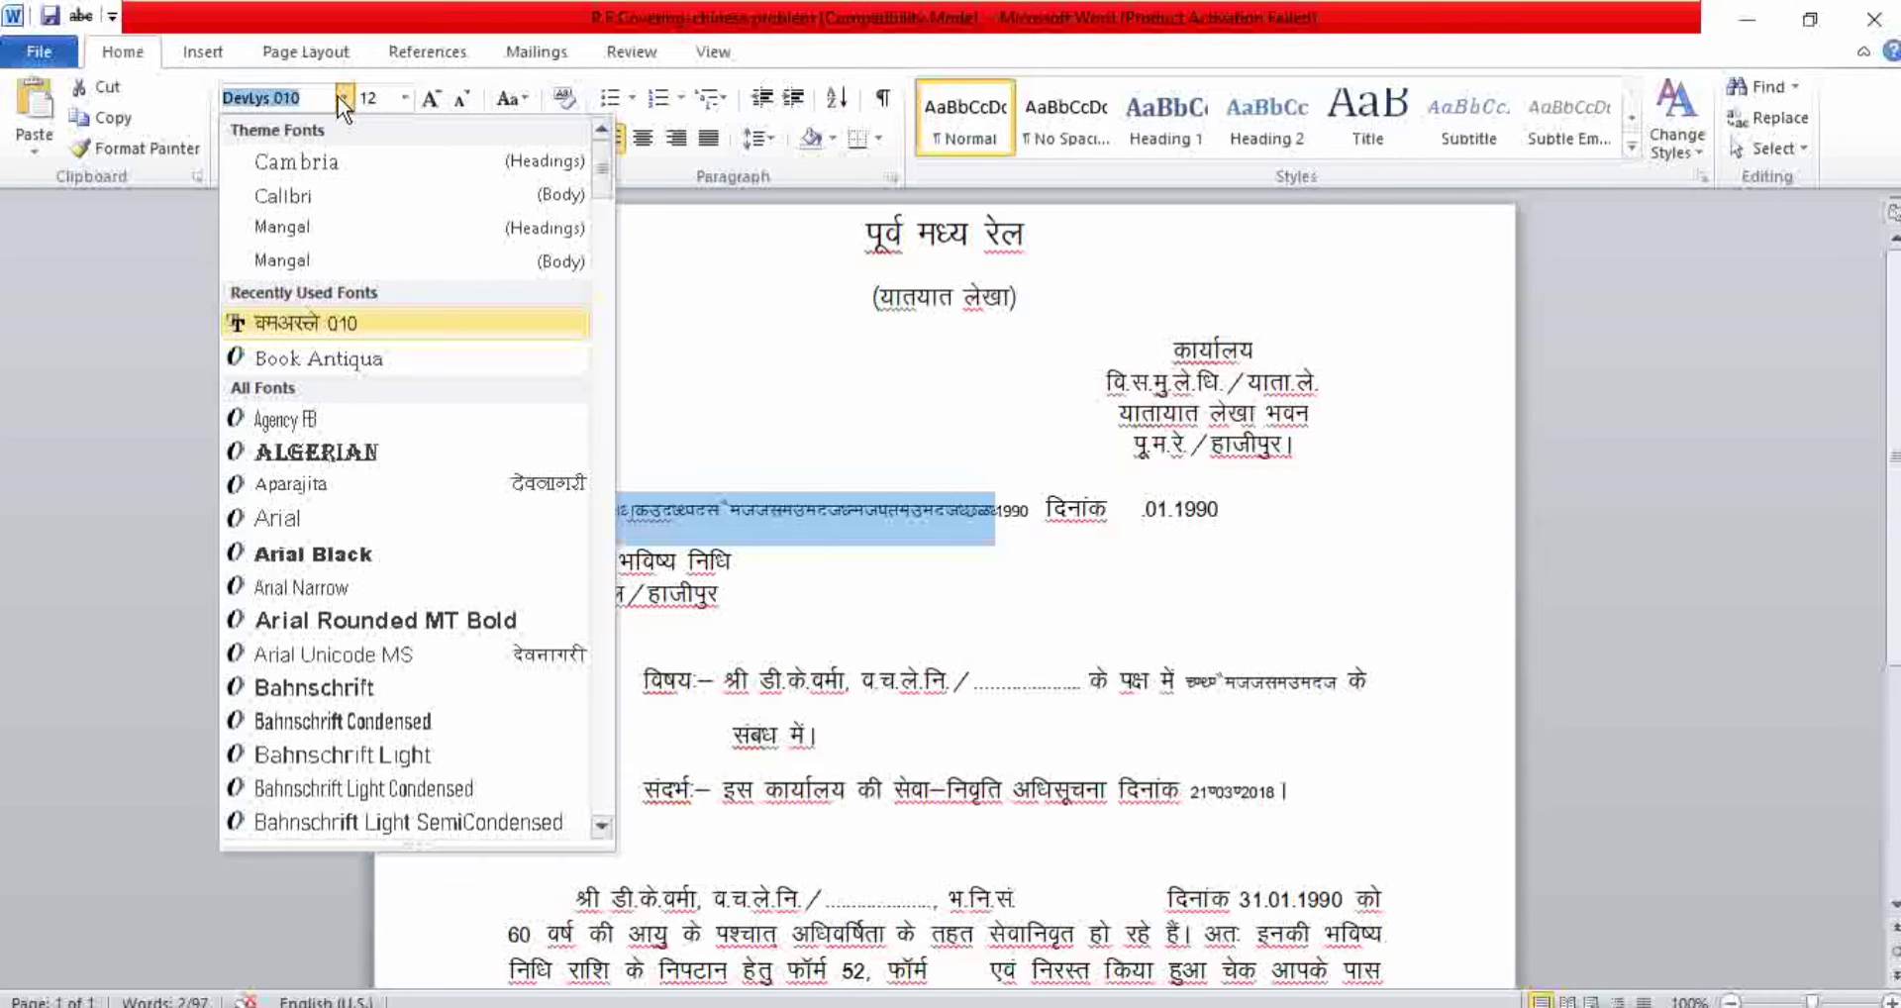
click(315, 356)
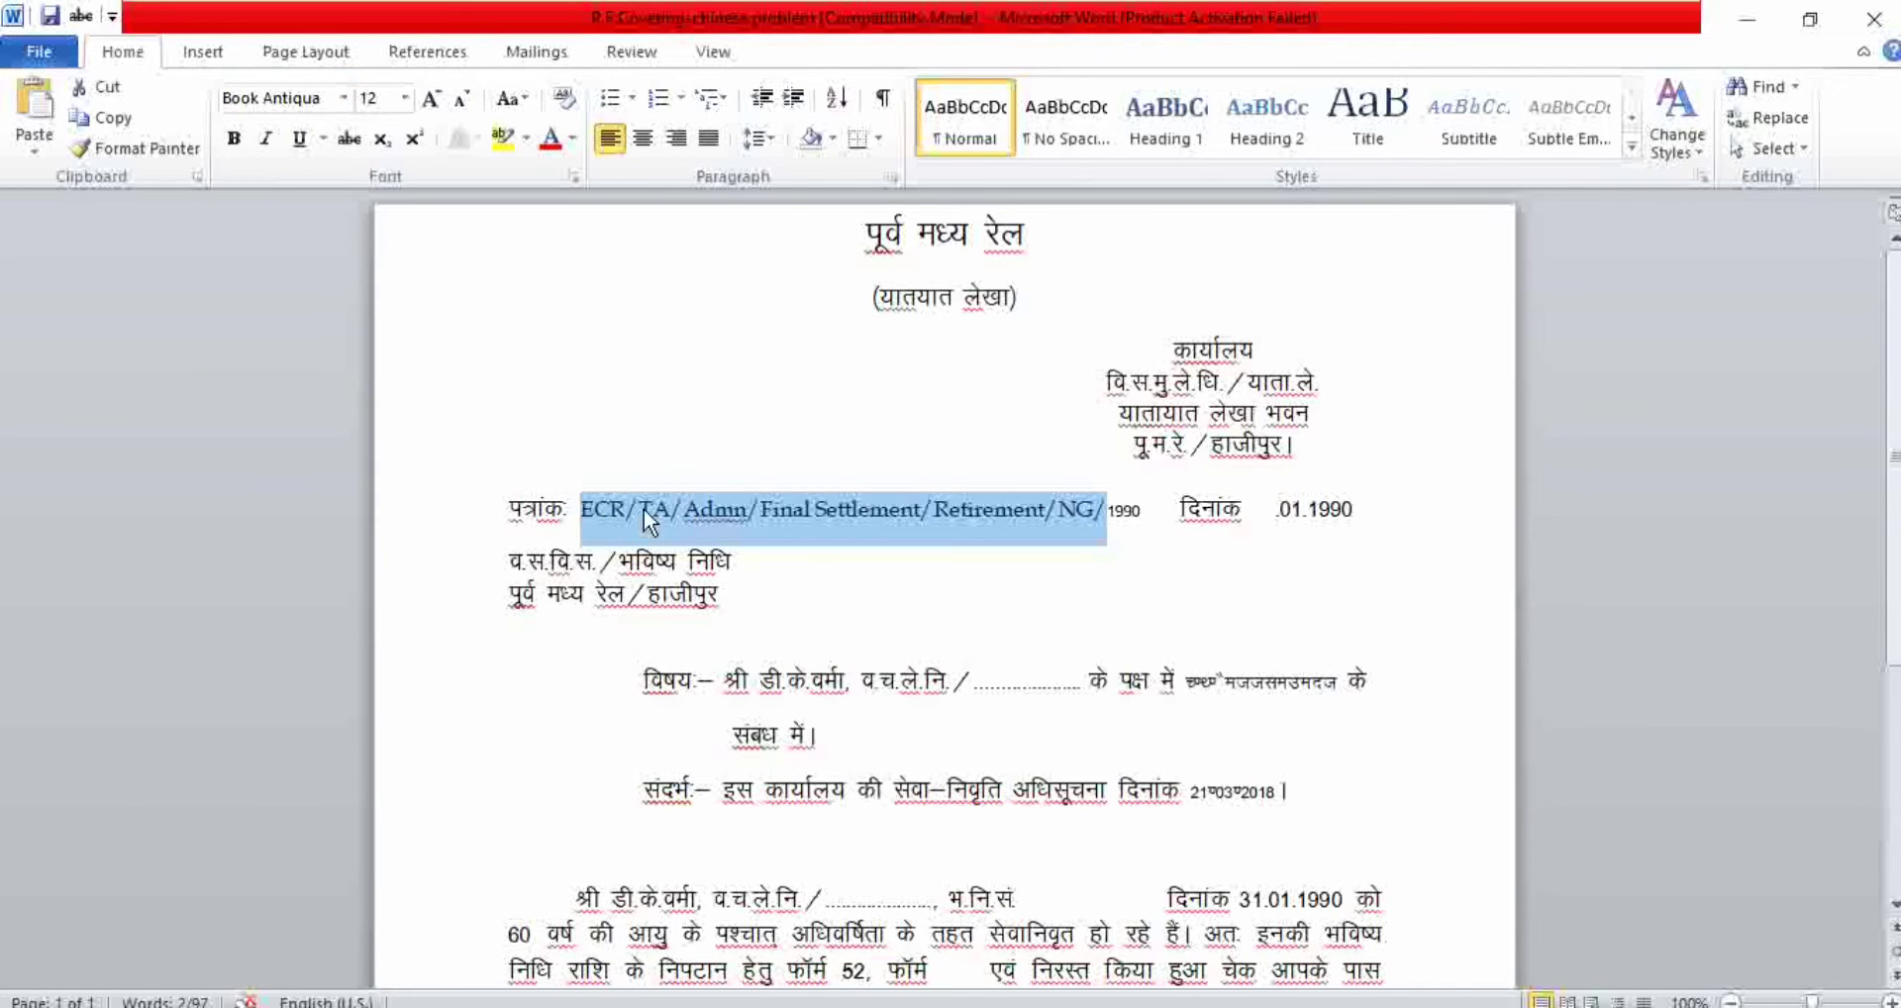
click(669, 384)
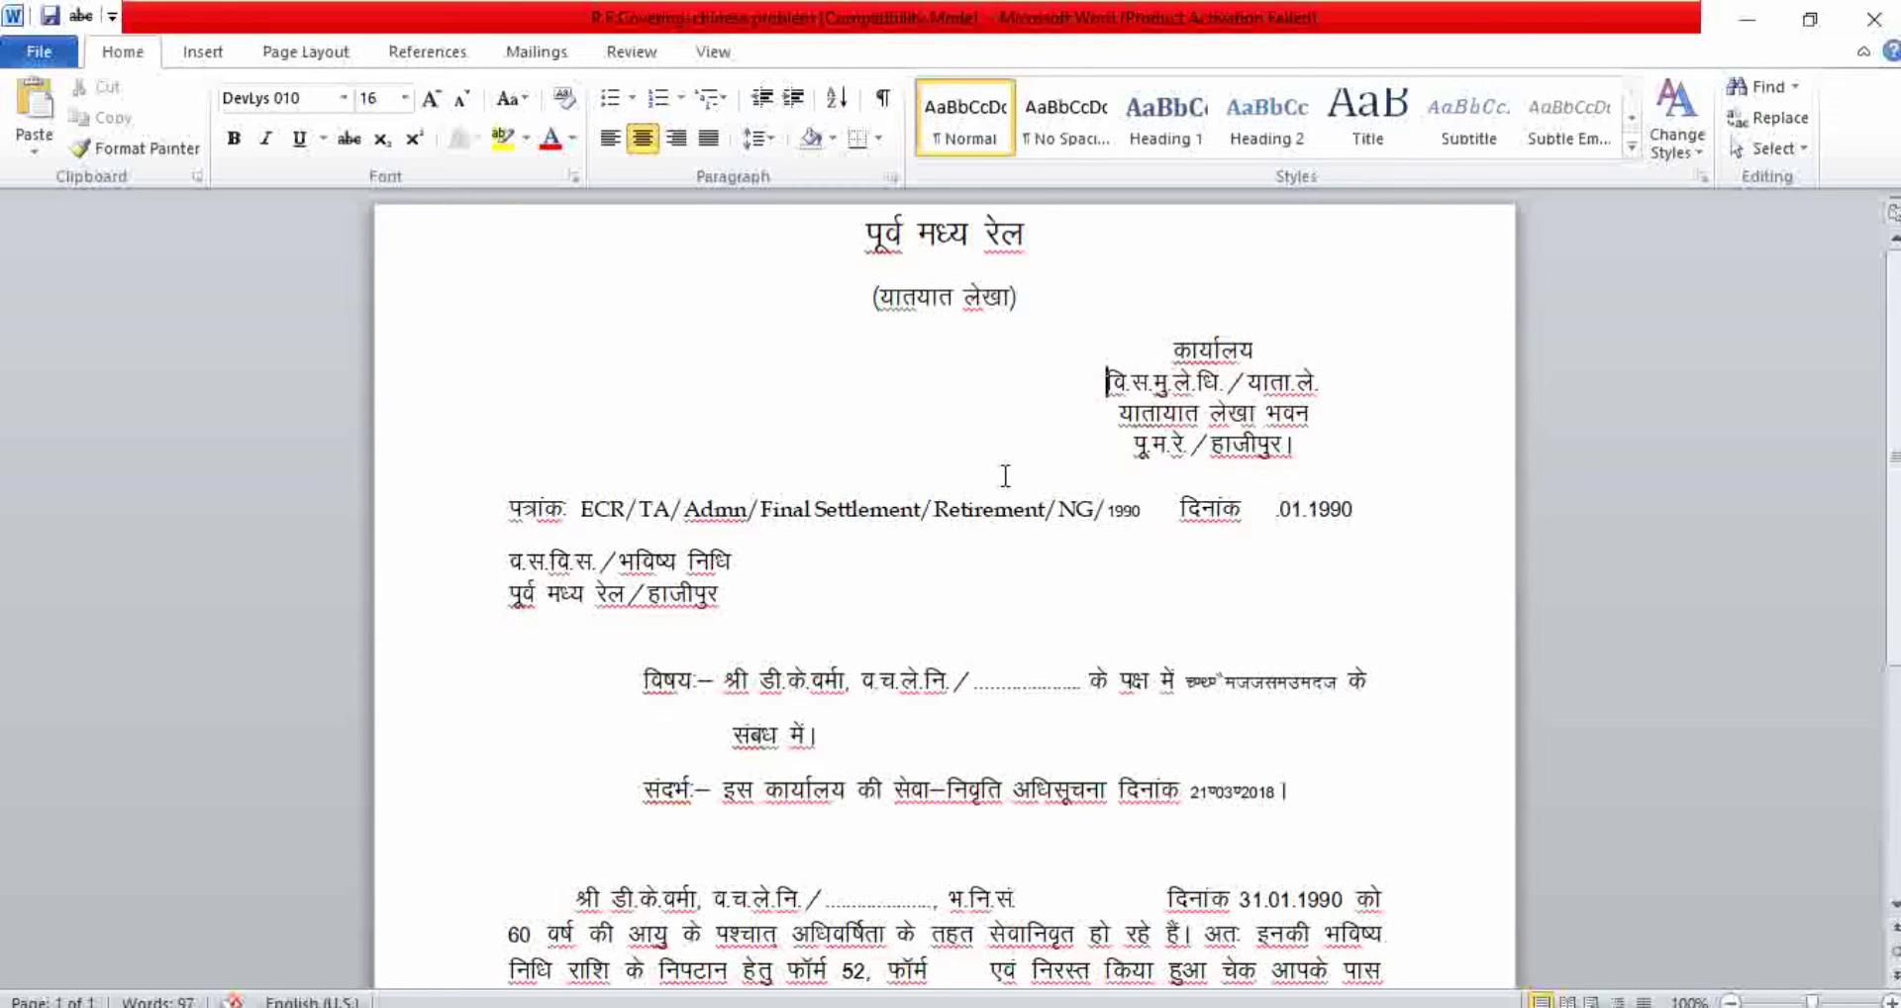
scroll(753, 509, down, 2)
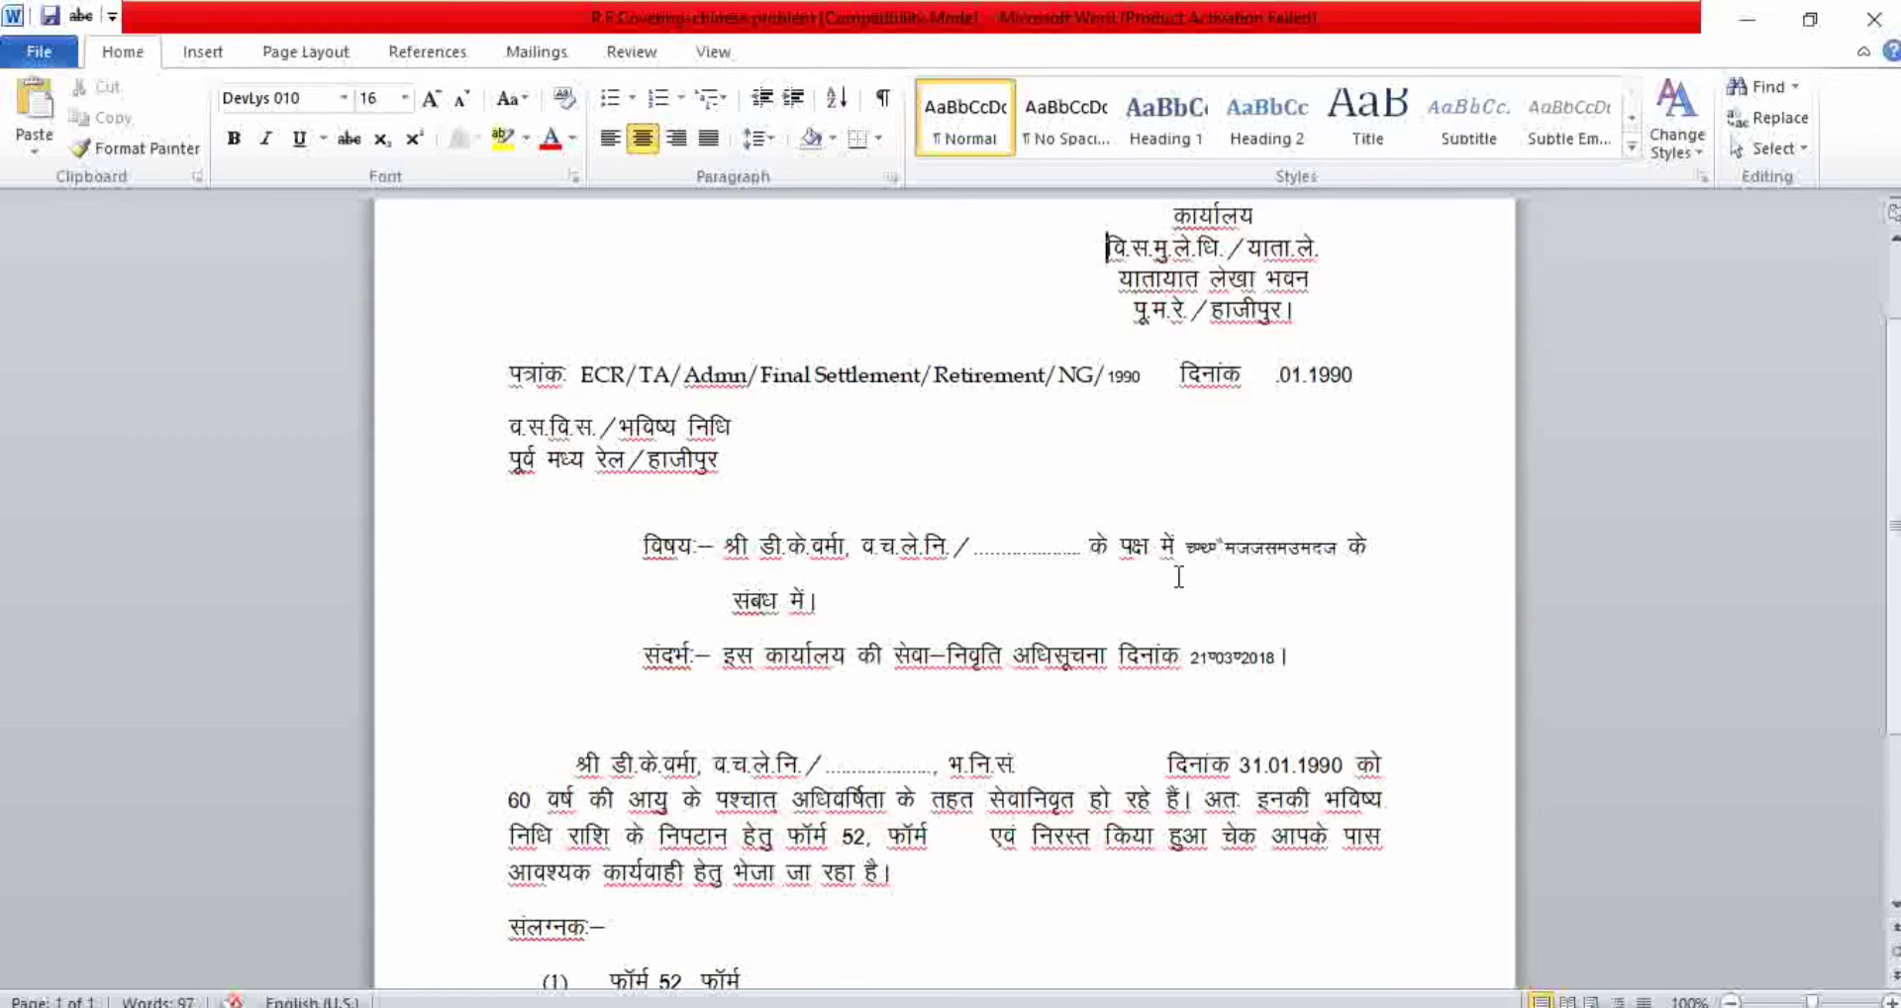
Step: Set the garbled English words after के पक्ष में in the subject line in the Book Antiqua font
drag(1191, 548, 1347, 551)
drag(1186, 547, 1347, 550)
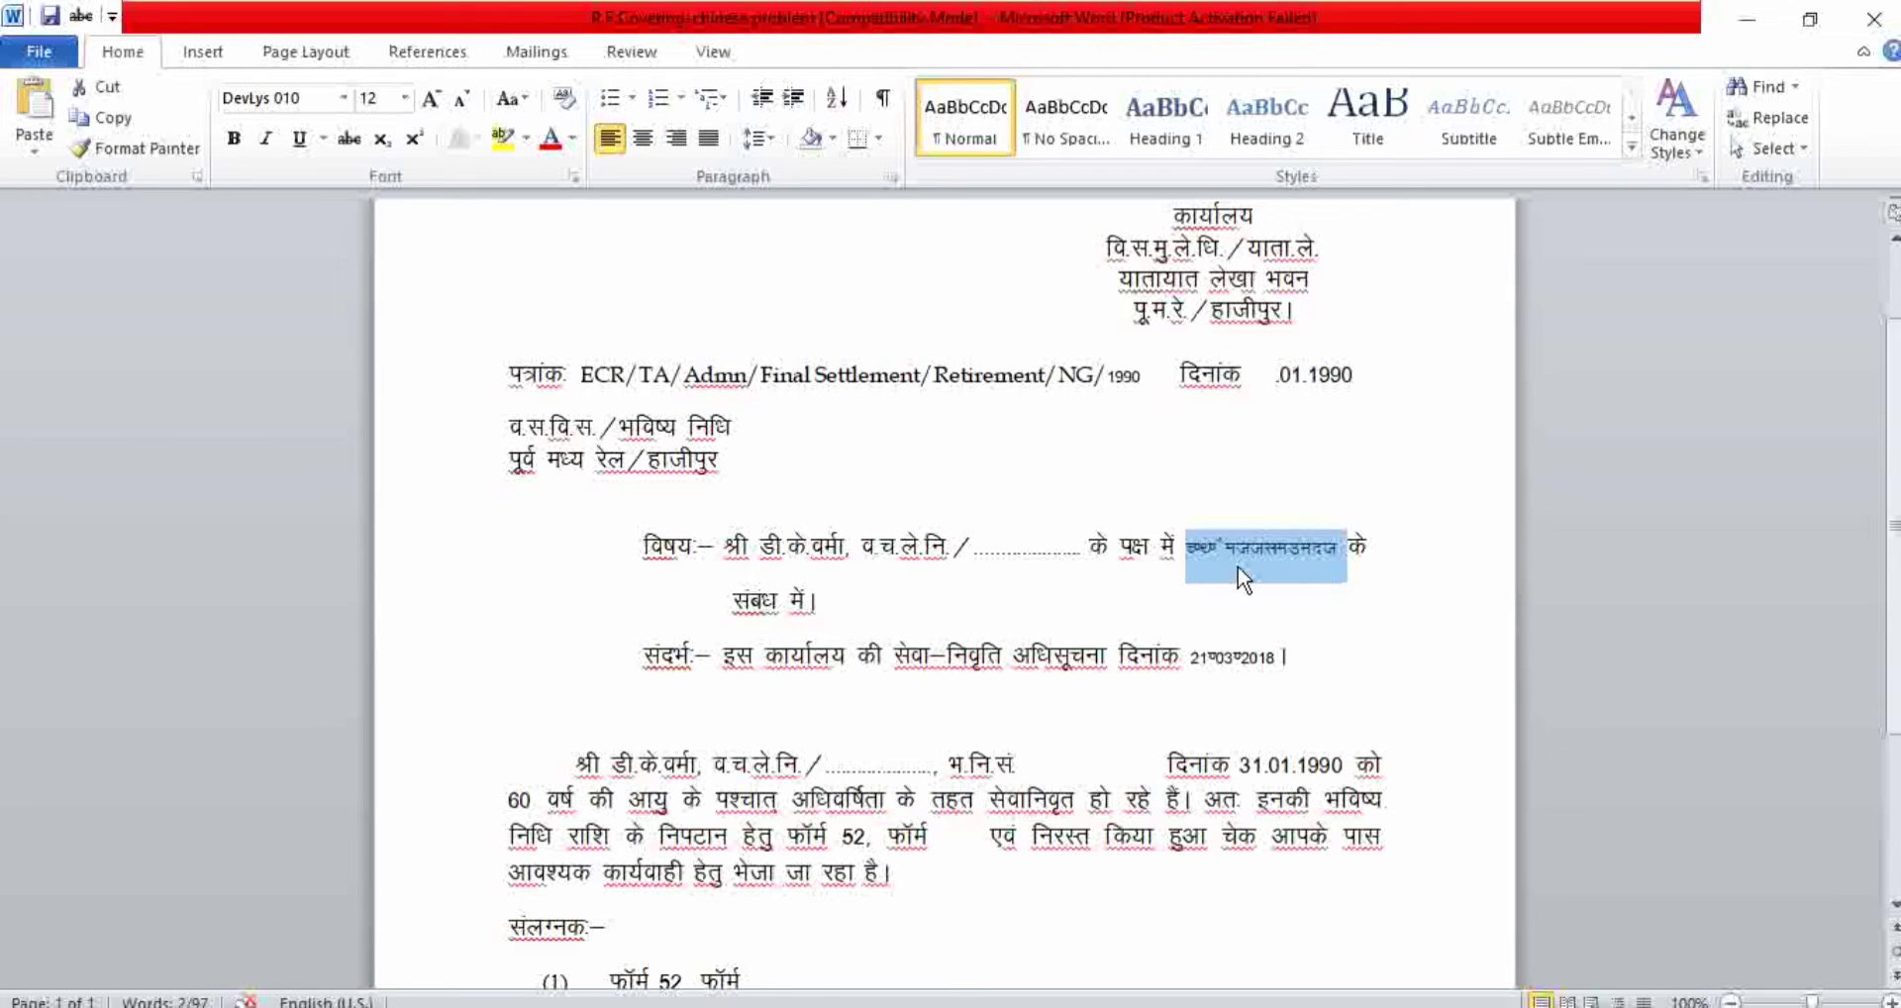
click(344, 97)
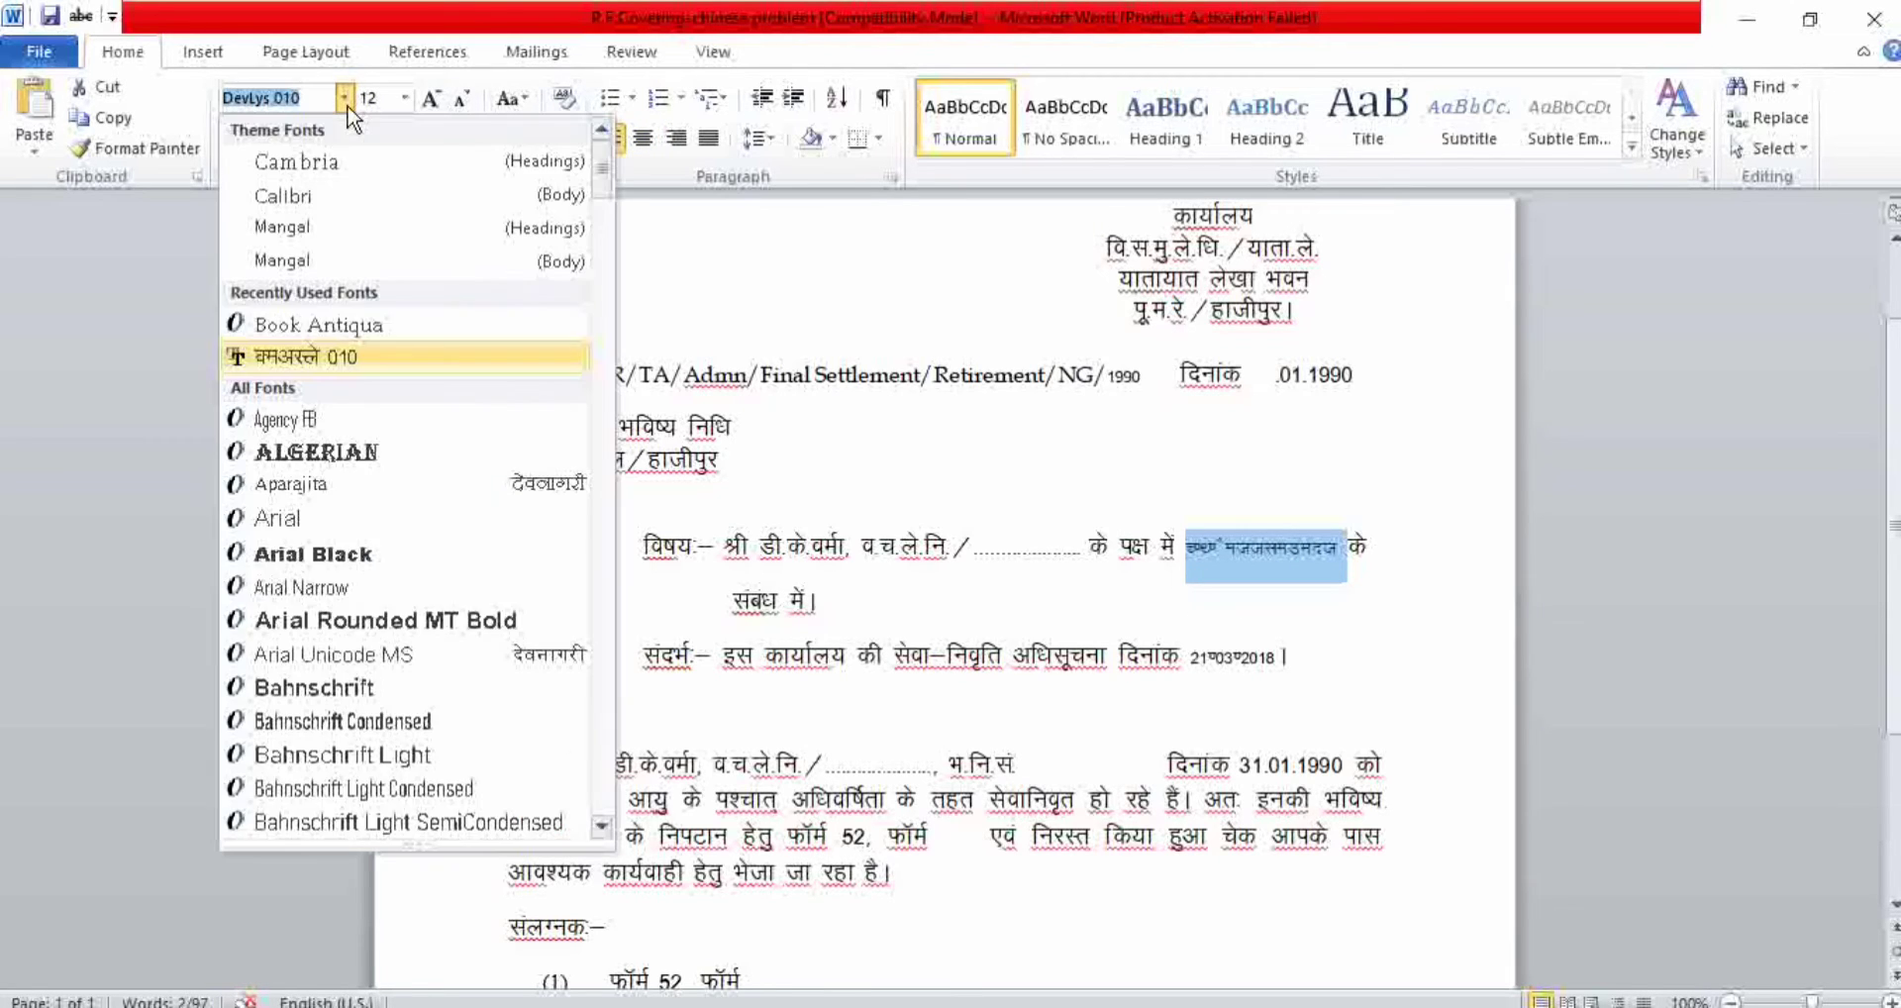
click(305, 327)
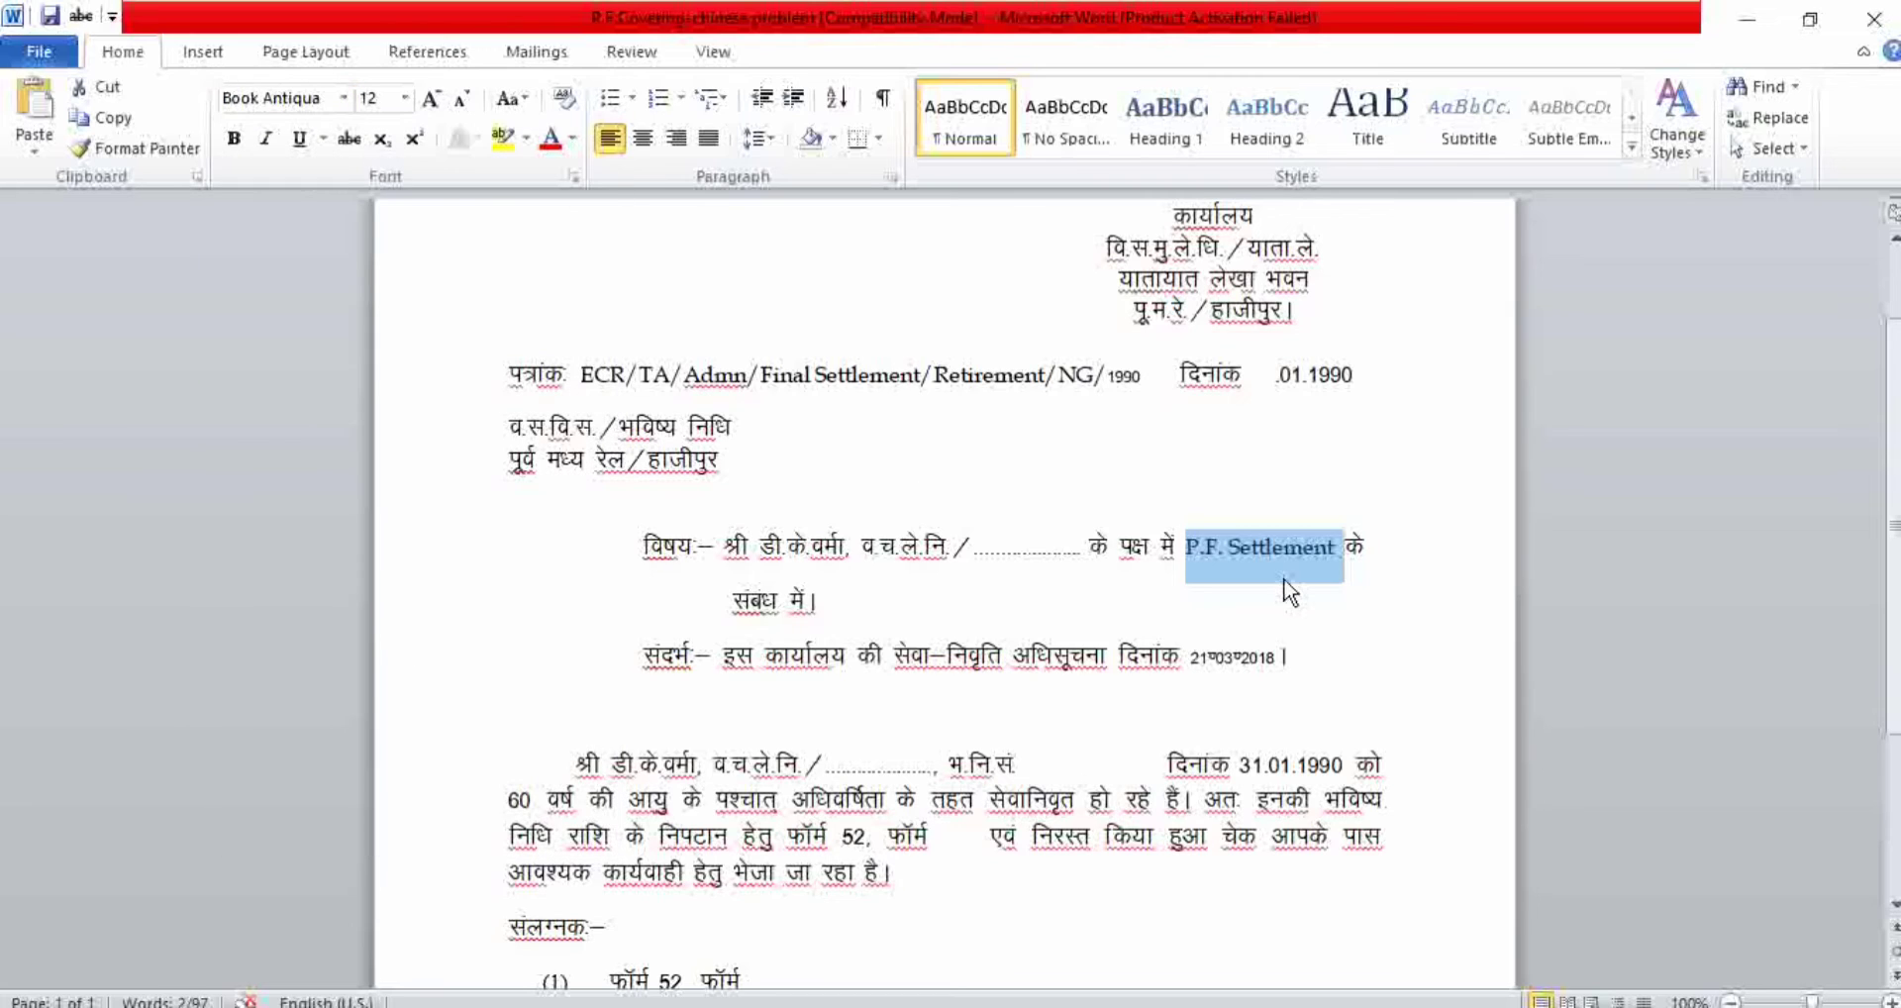
Step: Review the corrected letter from heading to signature and check which fonts appear as recently used
scroll(1258, 545, down, 3)
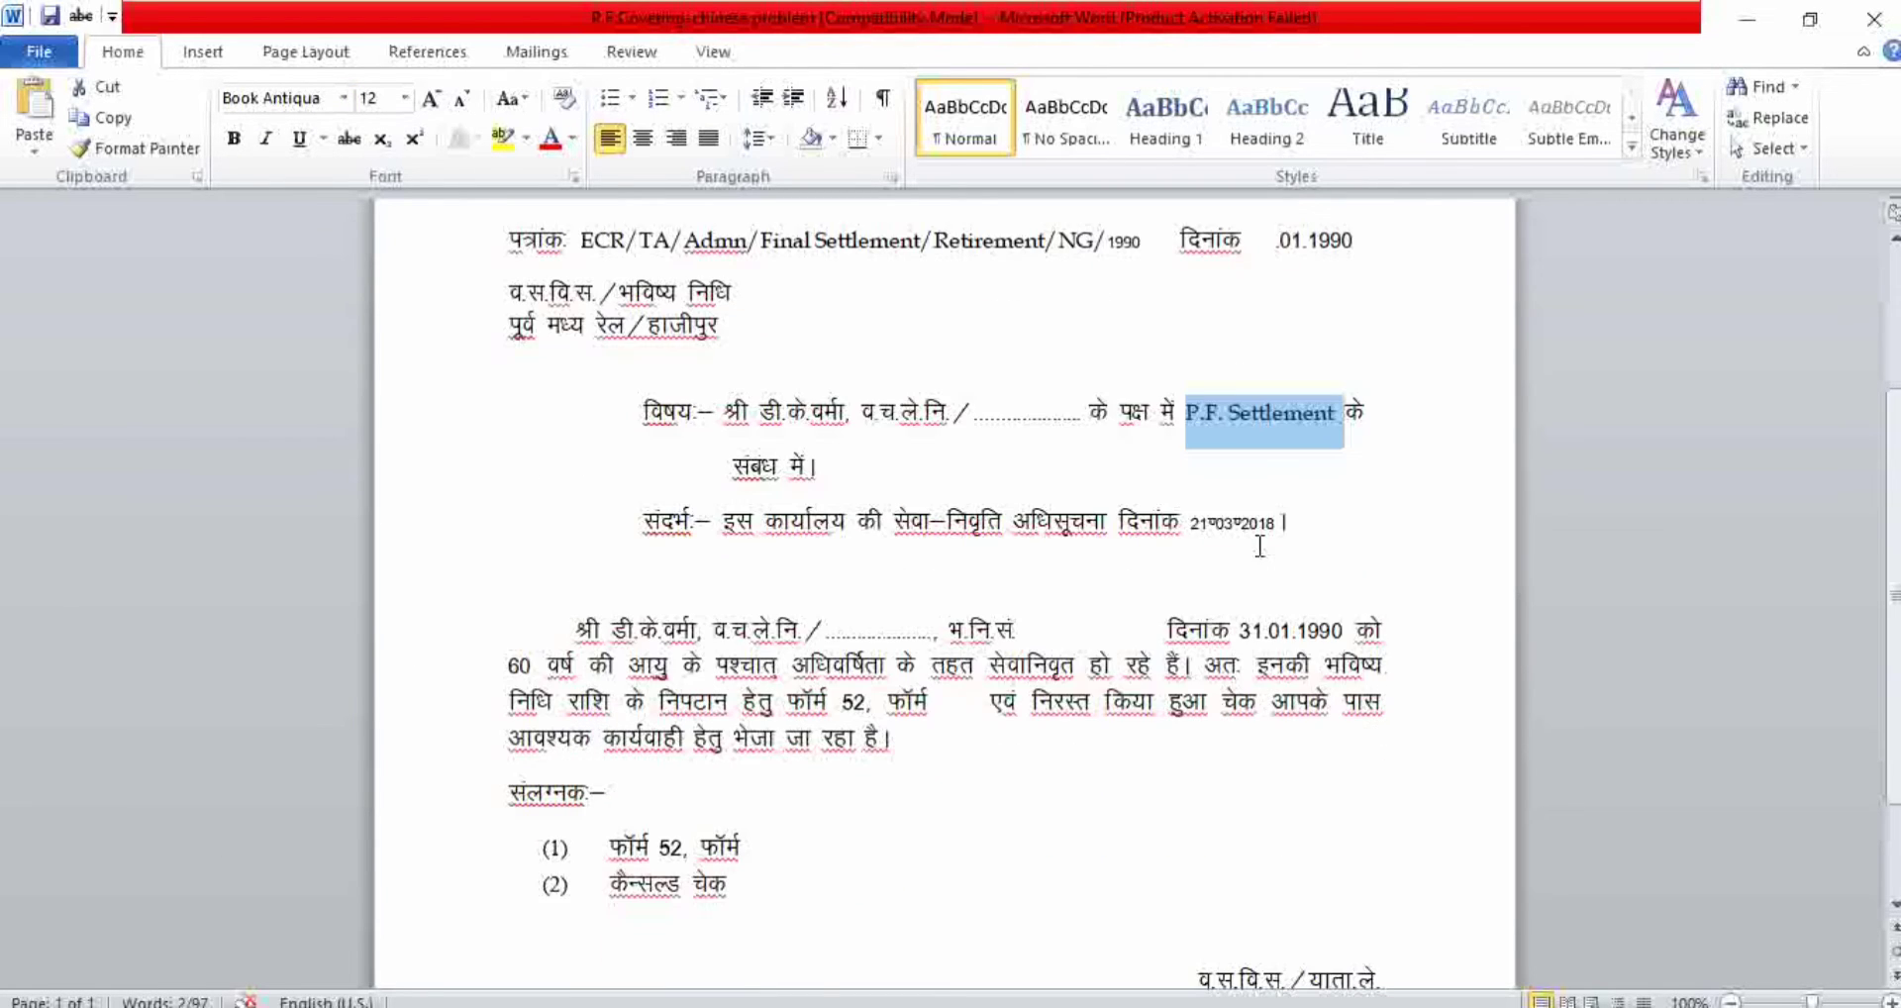
scroll(1251, 649, down, 2)
scroll(1252, 649, up, 7)
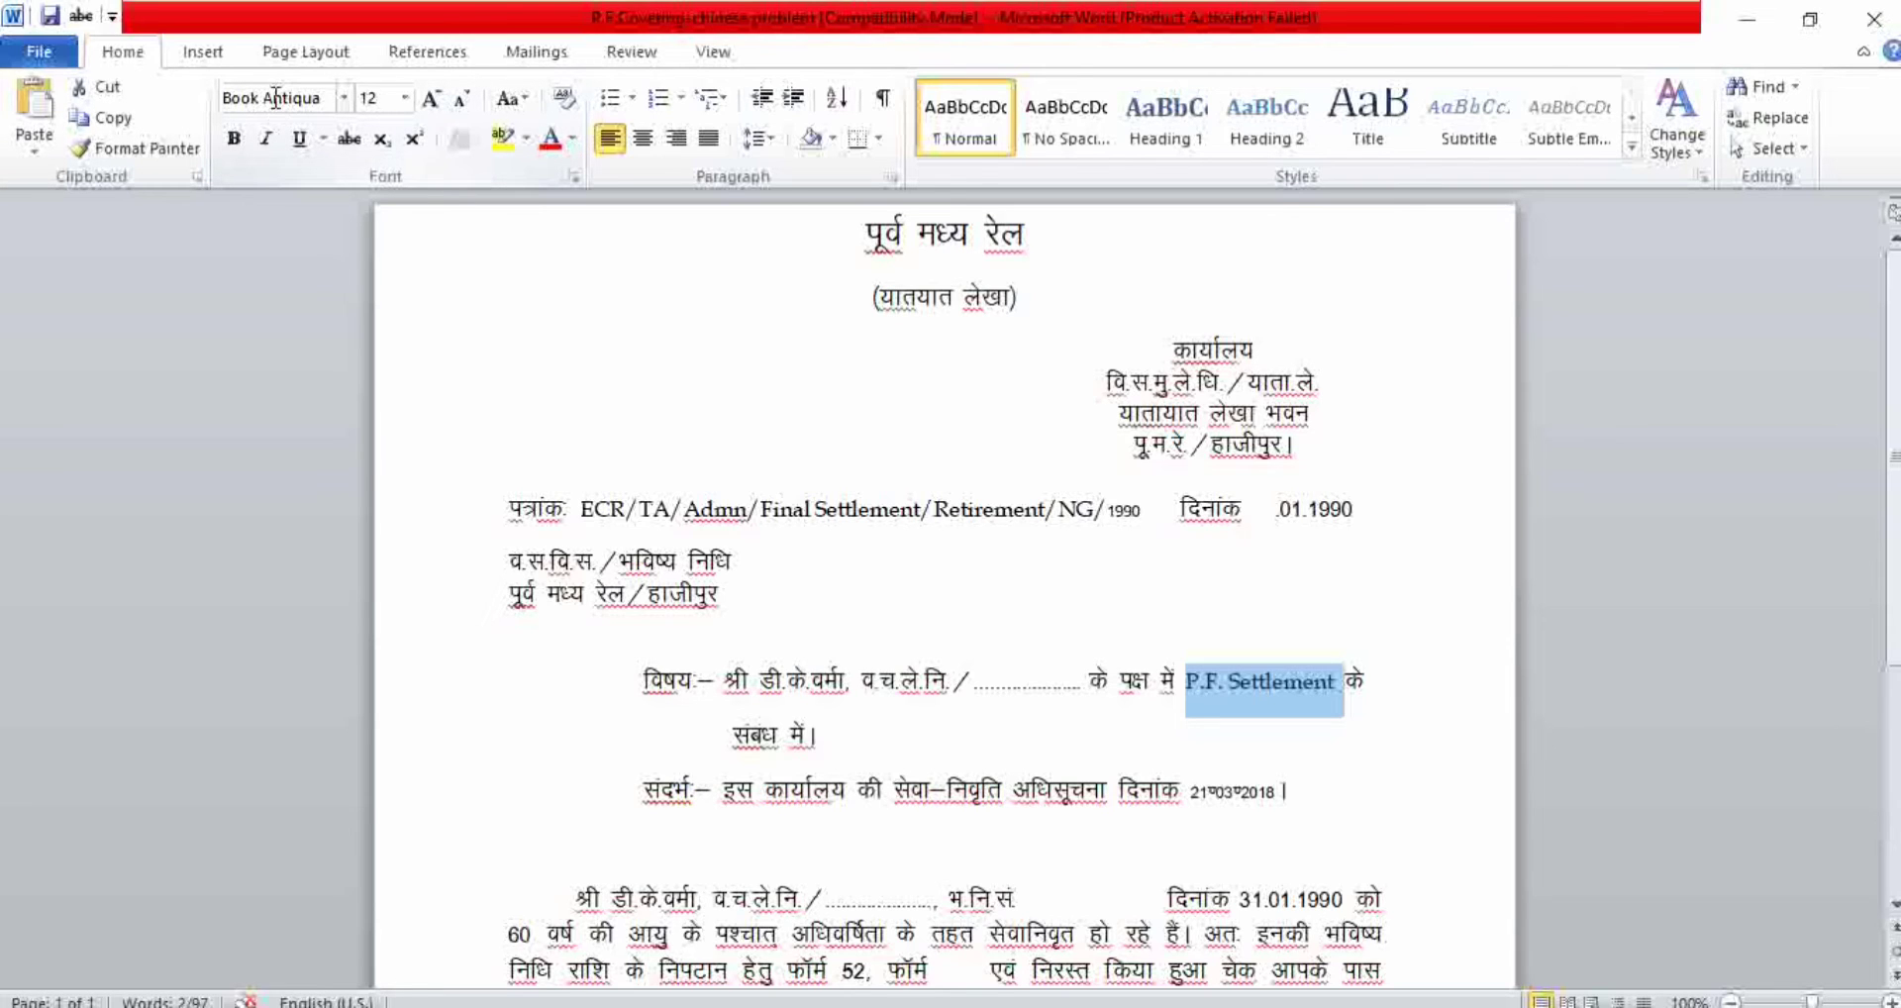
click(343, 98)
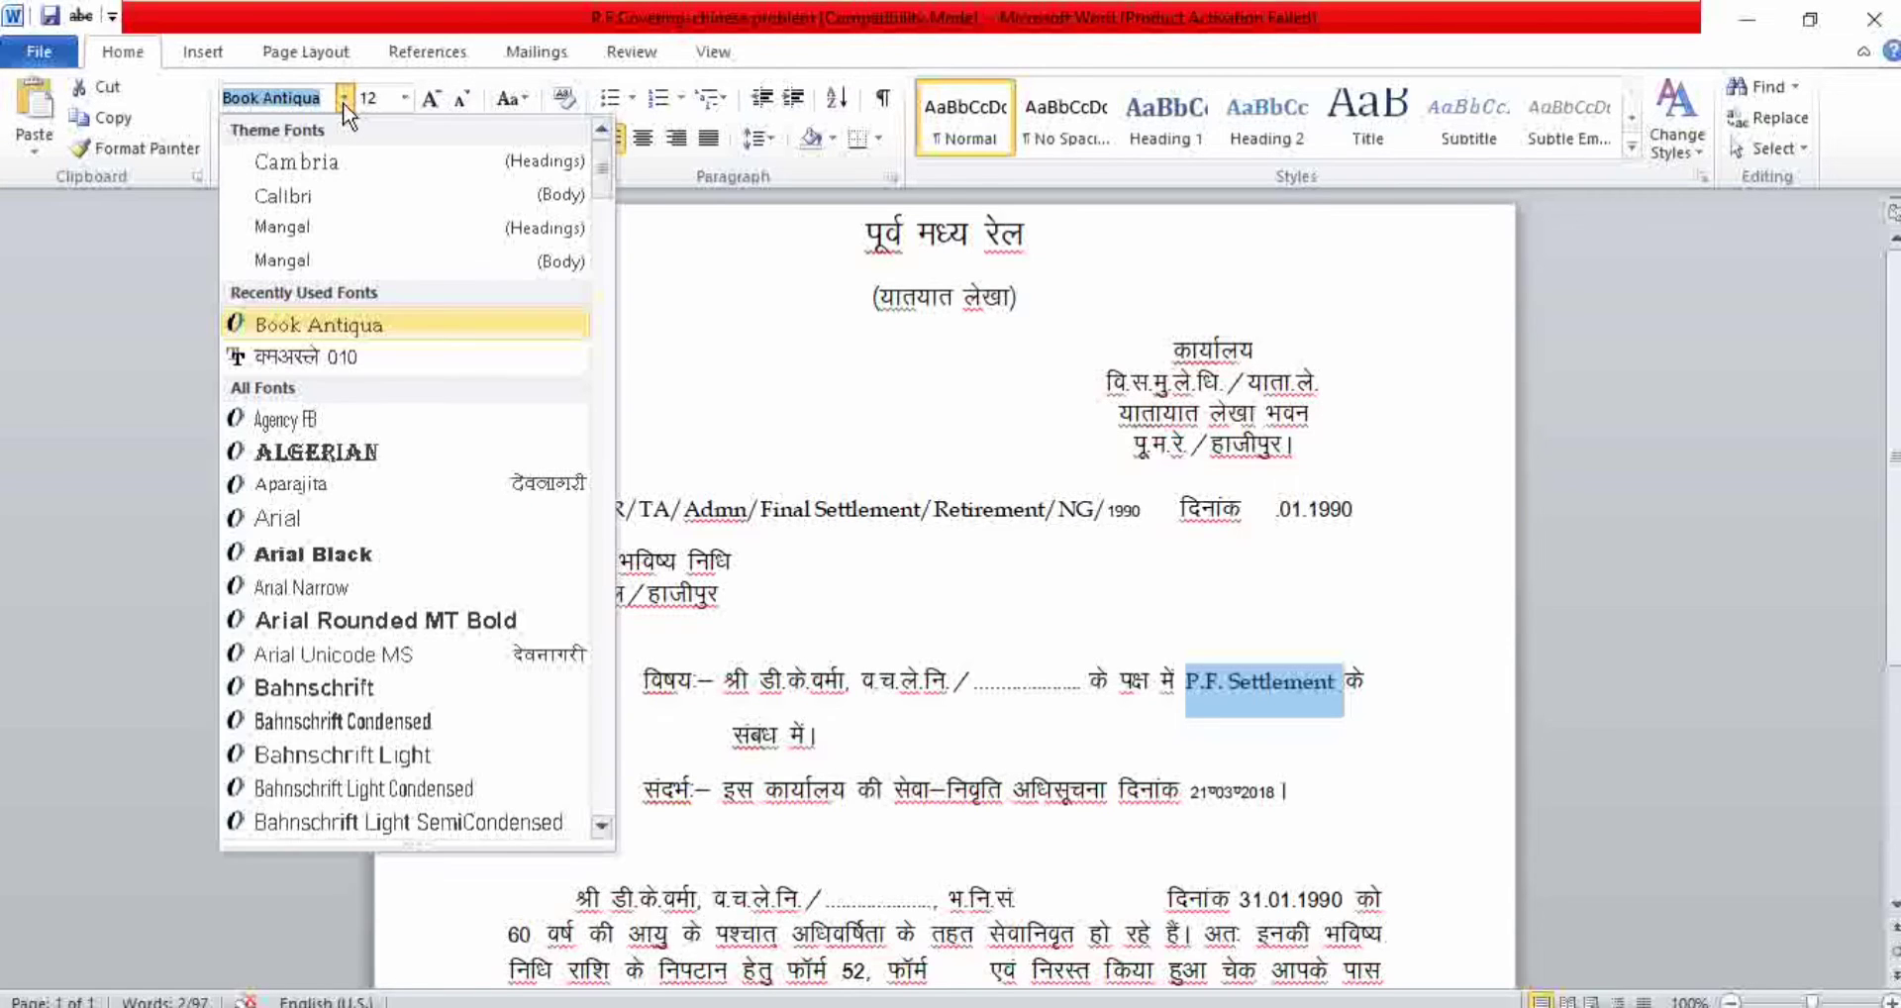
click(342, 103)
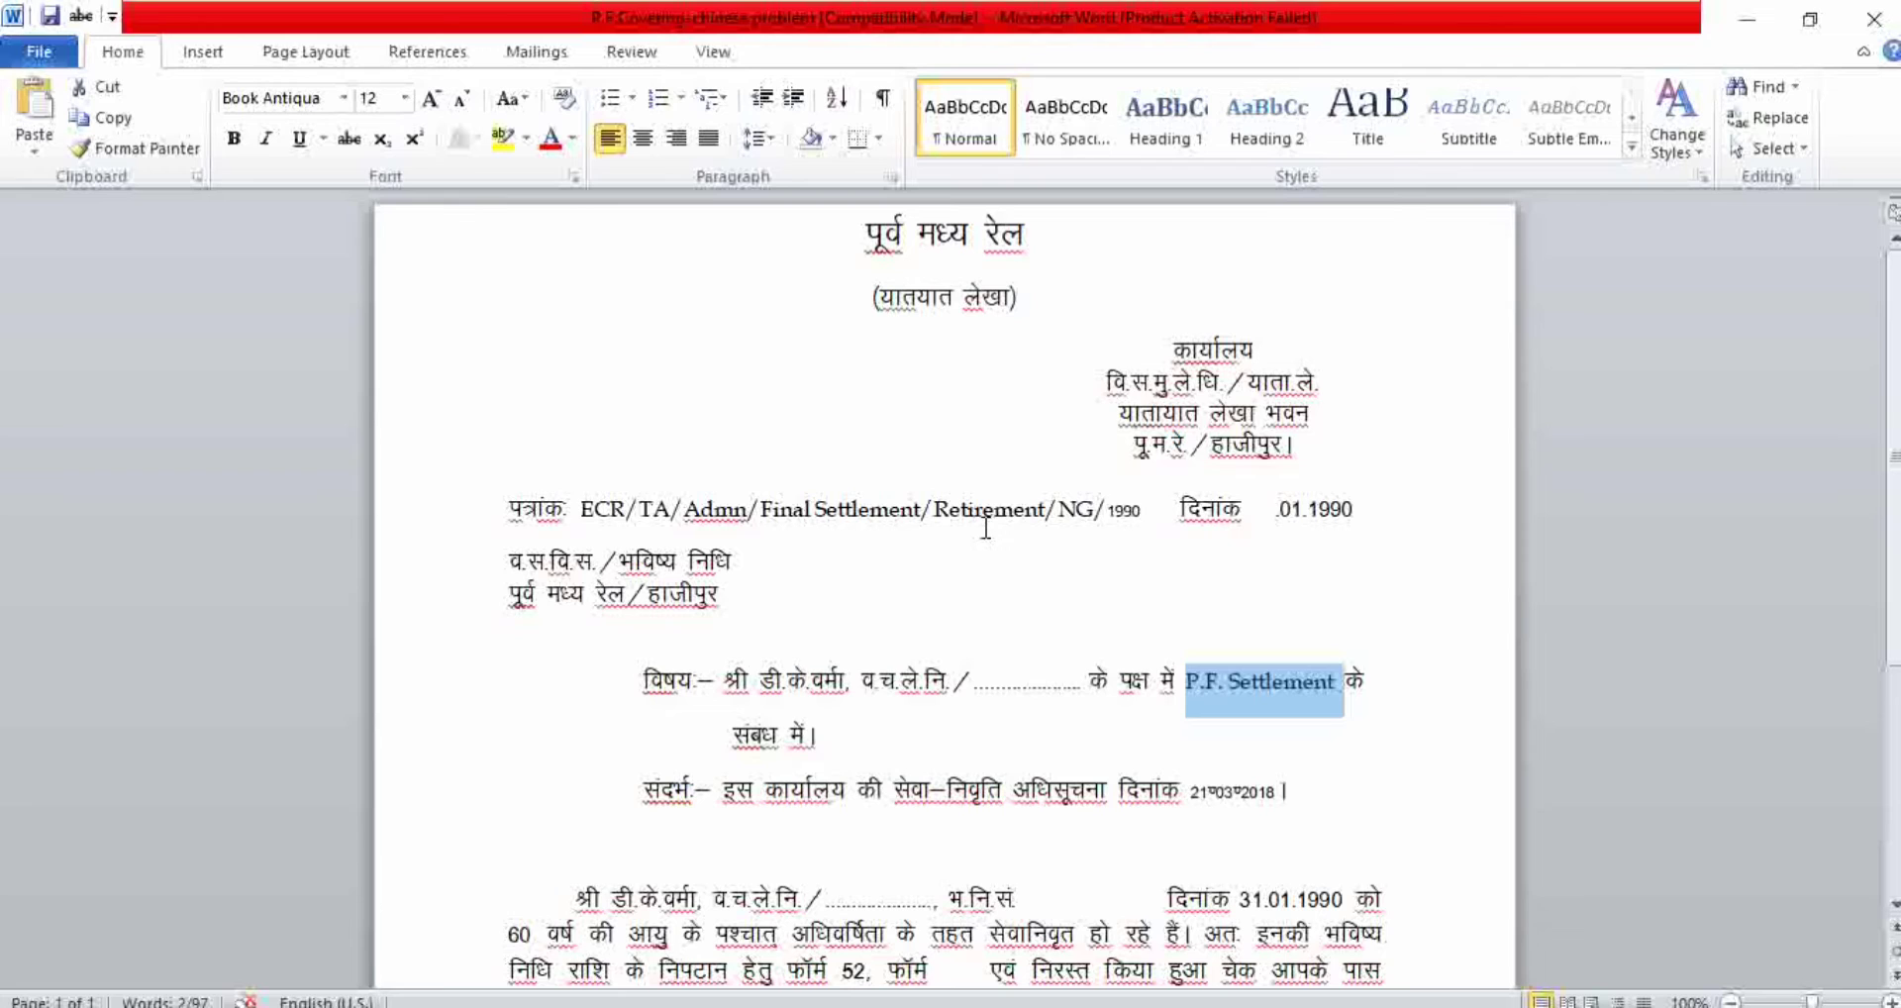
click(338, 101)
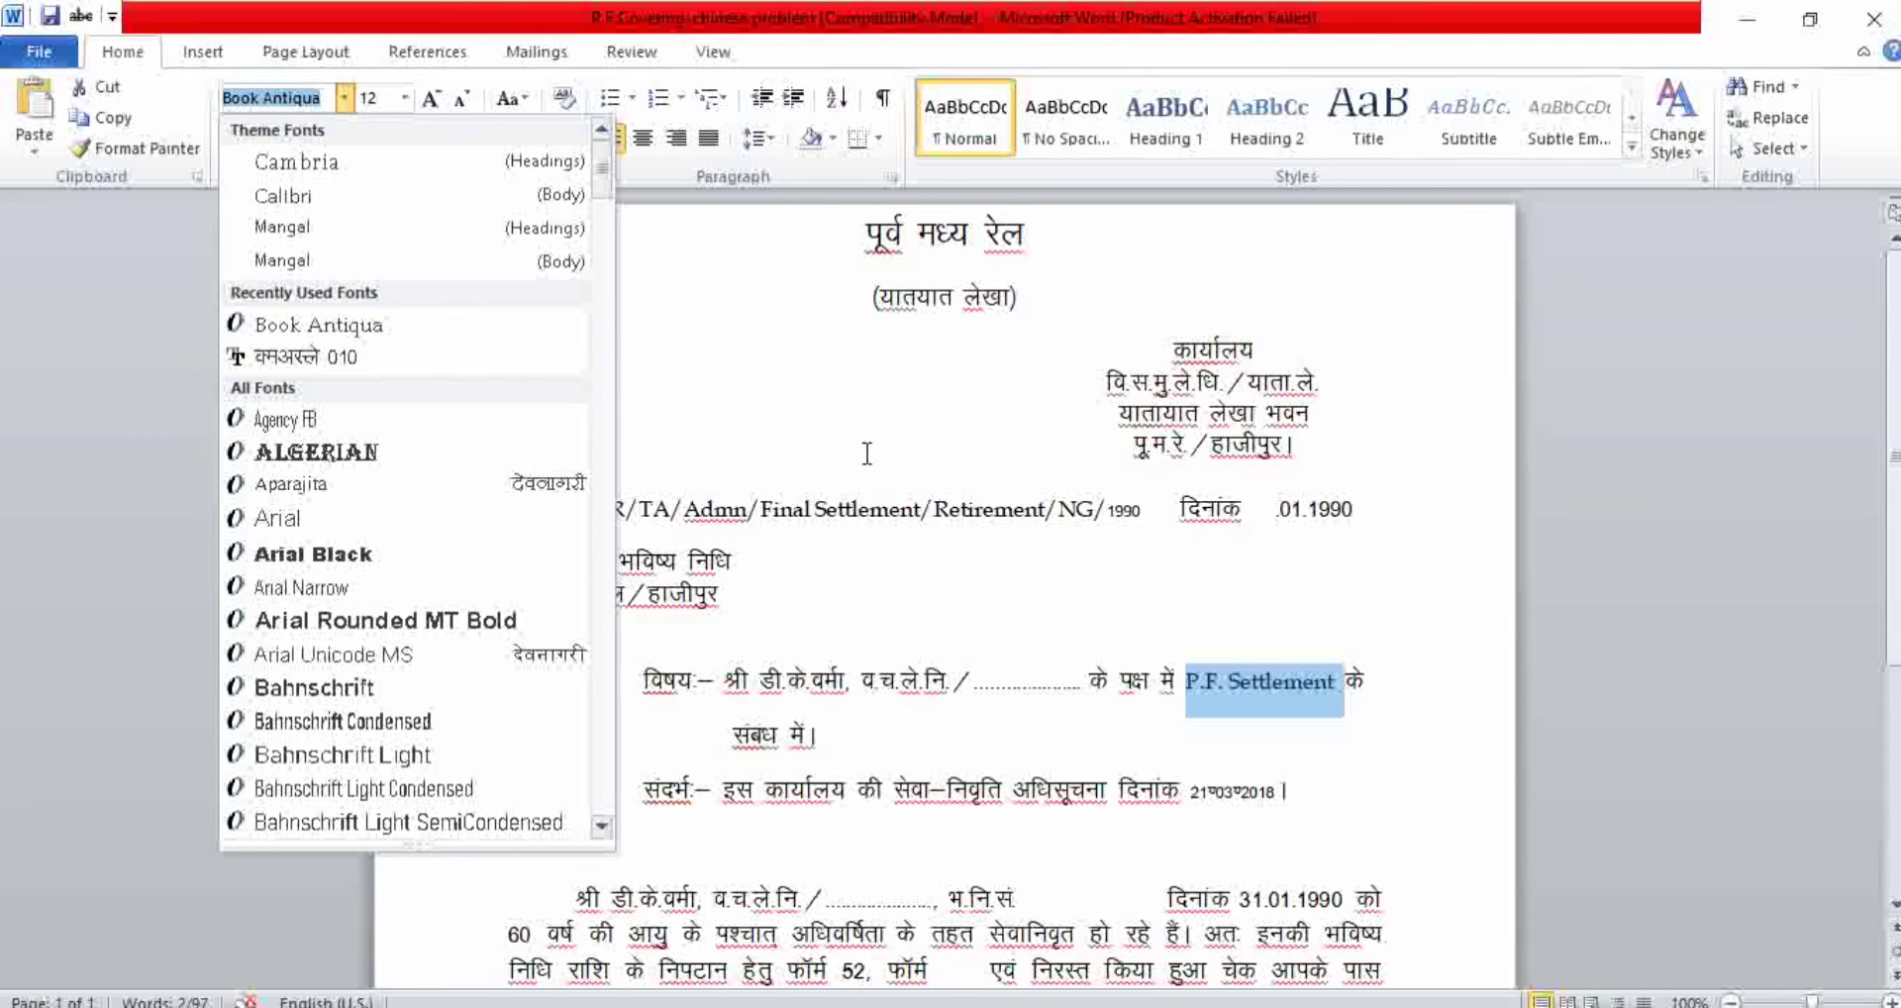
click(923, 319)
scroll(890, 407, down, 3)
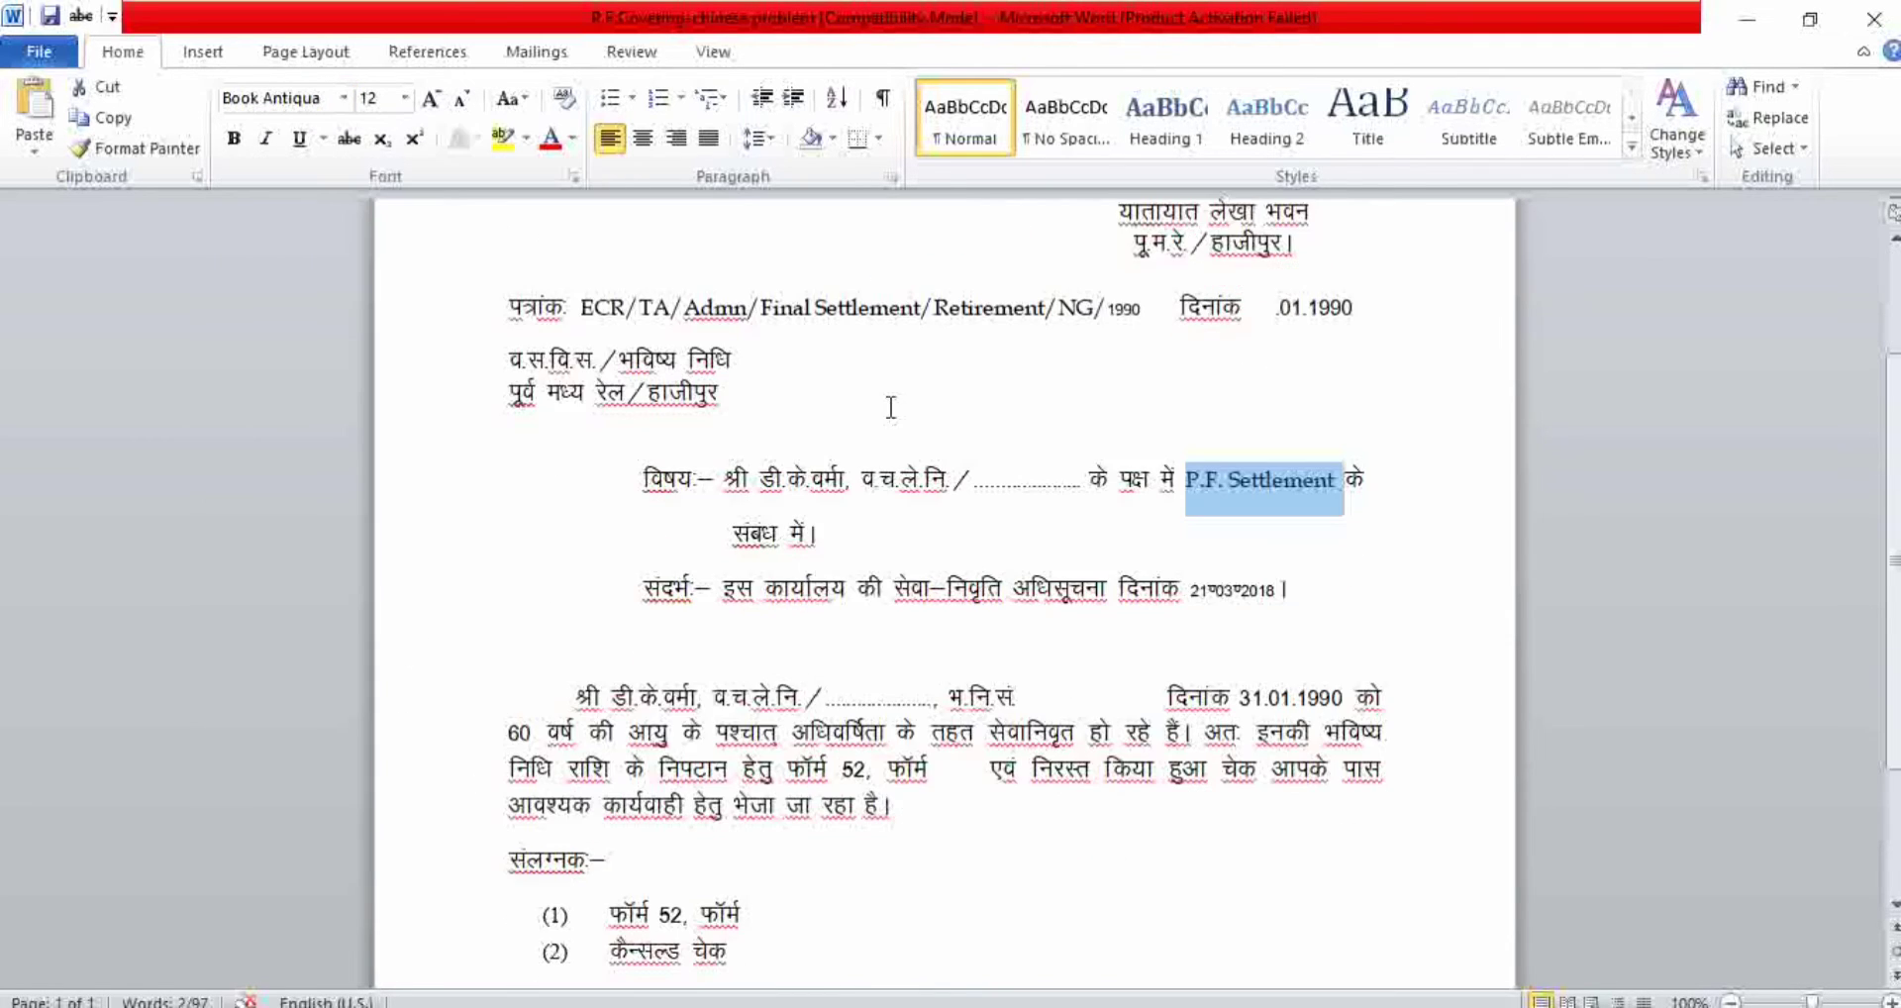
scroll(891, 407, down, 3)
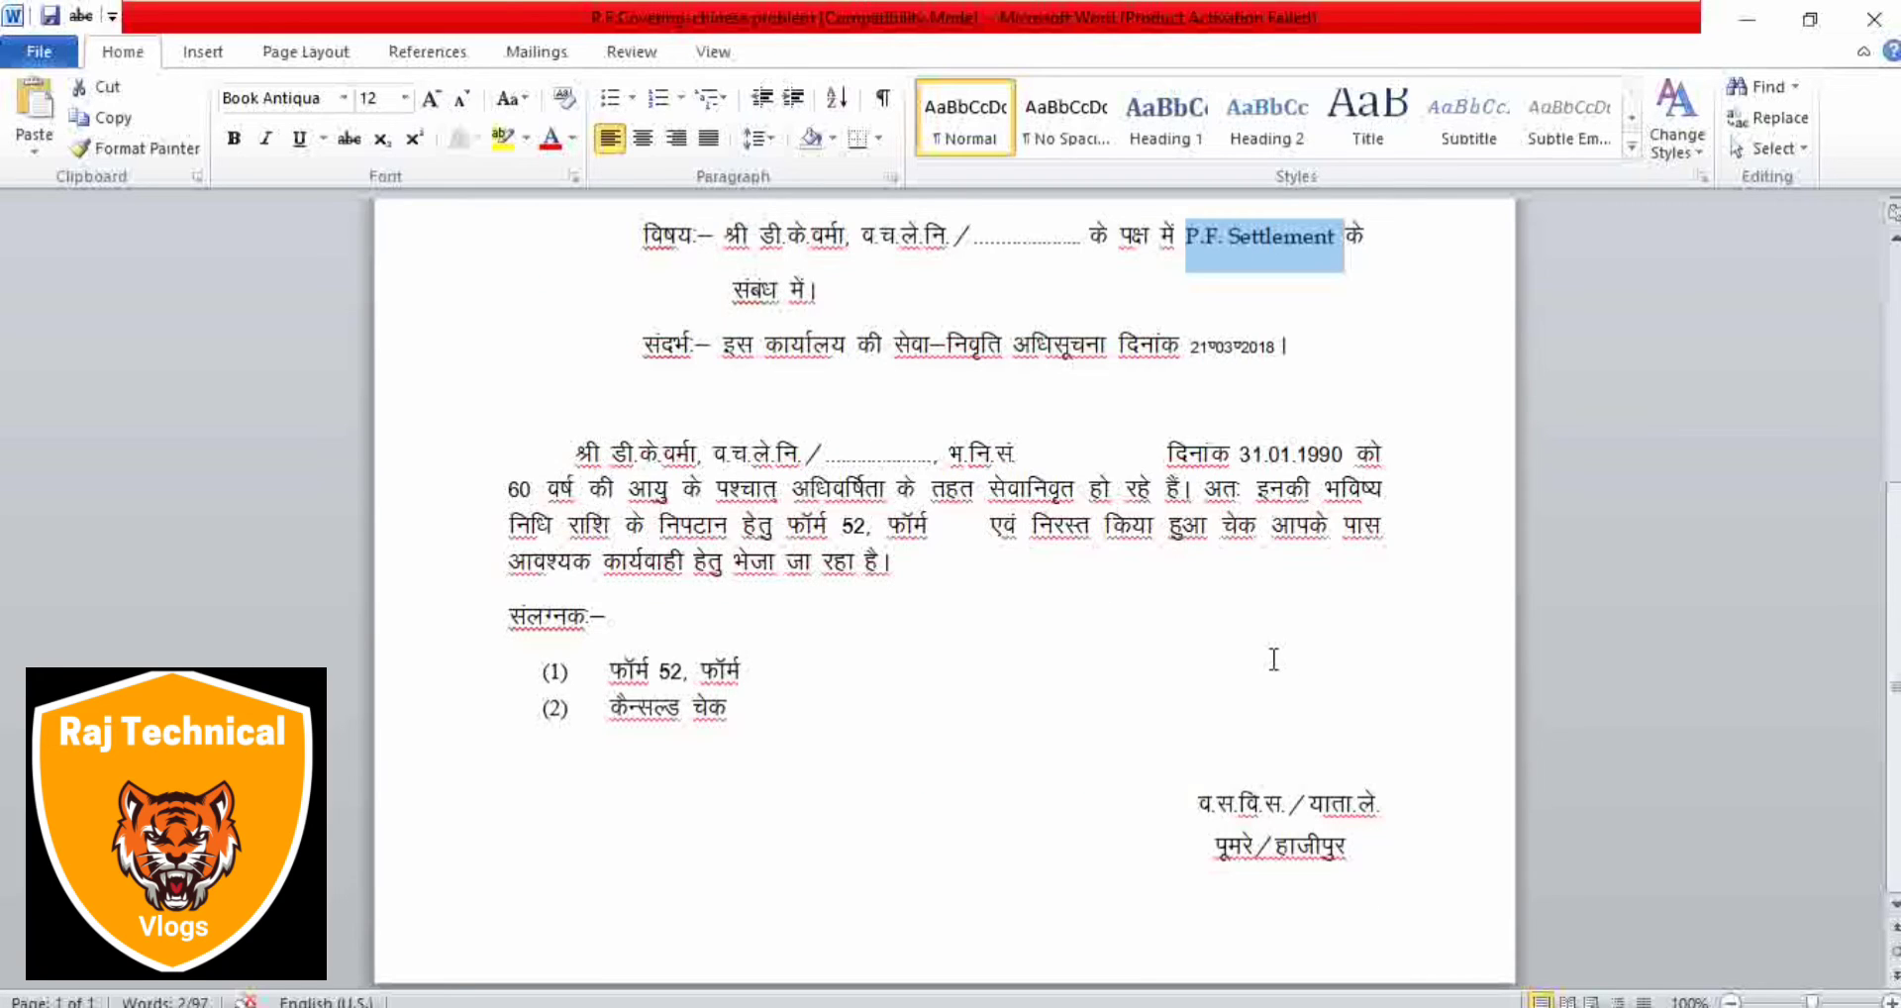
scroll(1275, 658, up, 6)
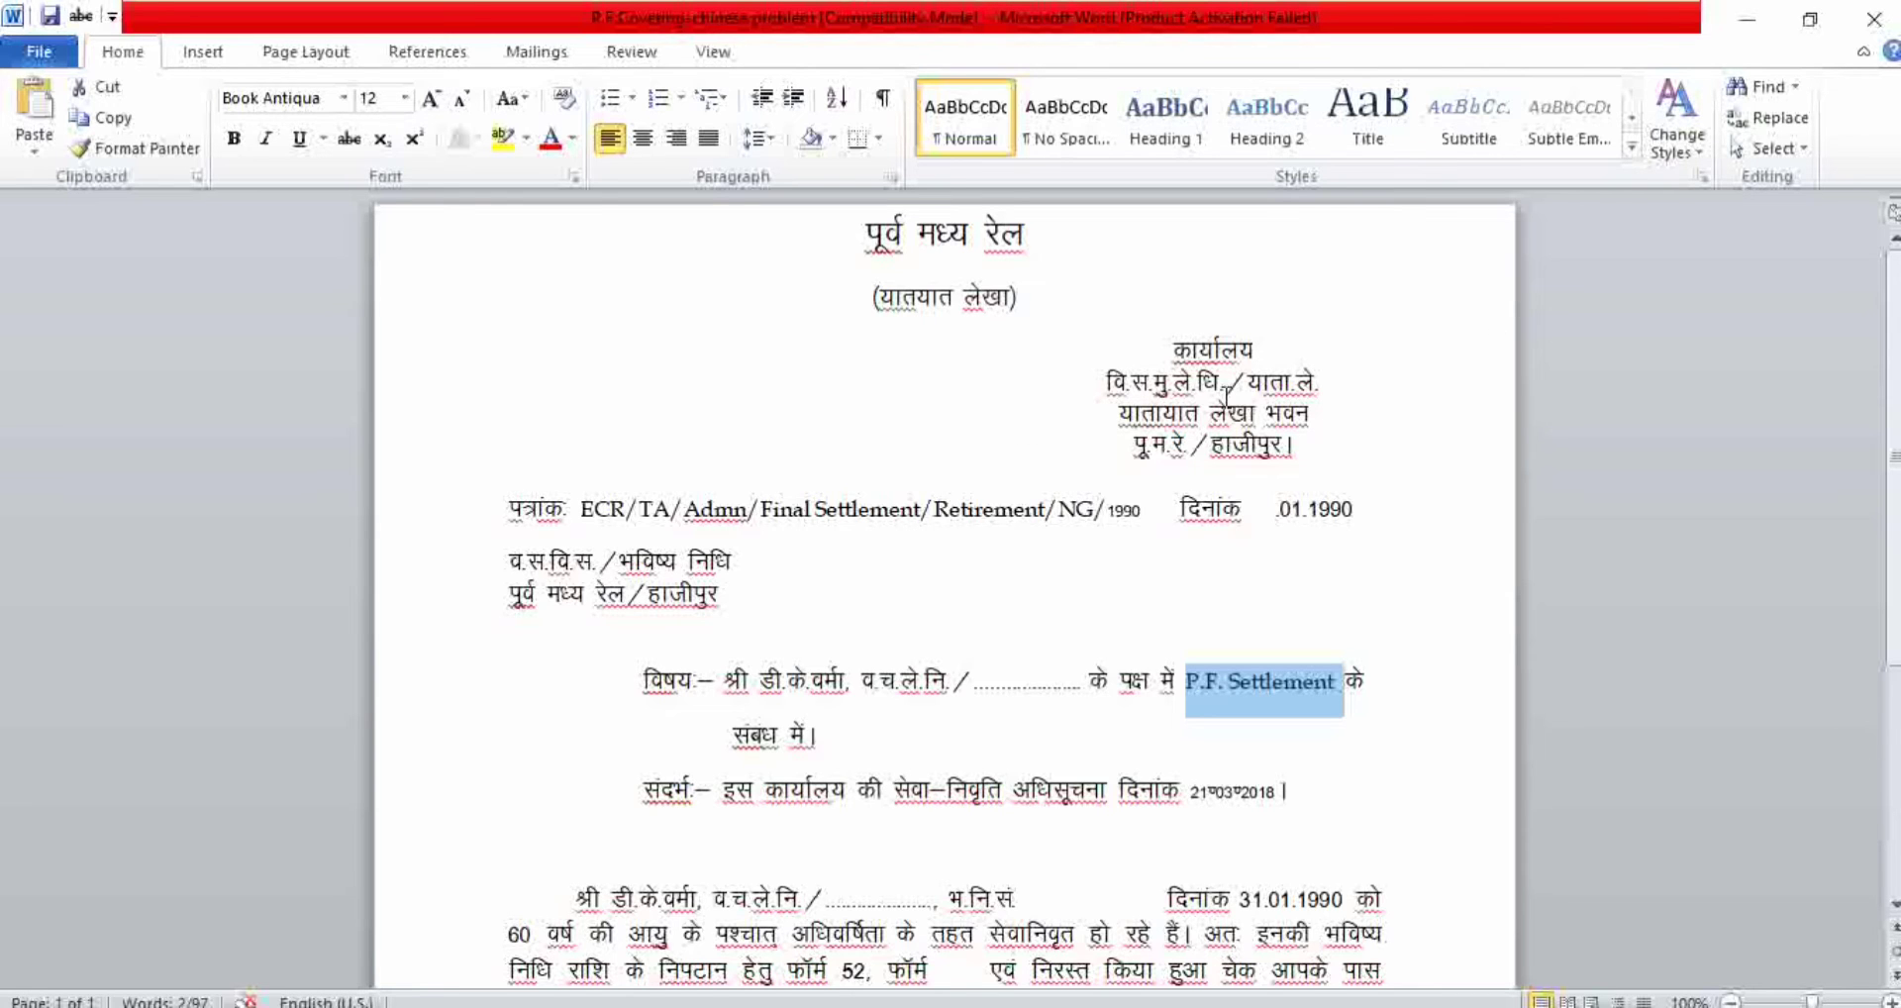
Step: Switch to the Brave browser and examine the Kruti Dev fonts offered for download on the India Typing page
click(1743, 29)
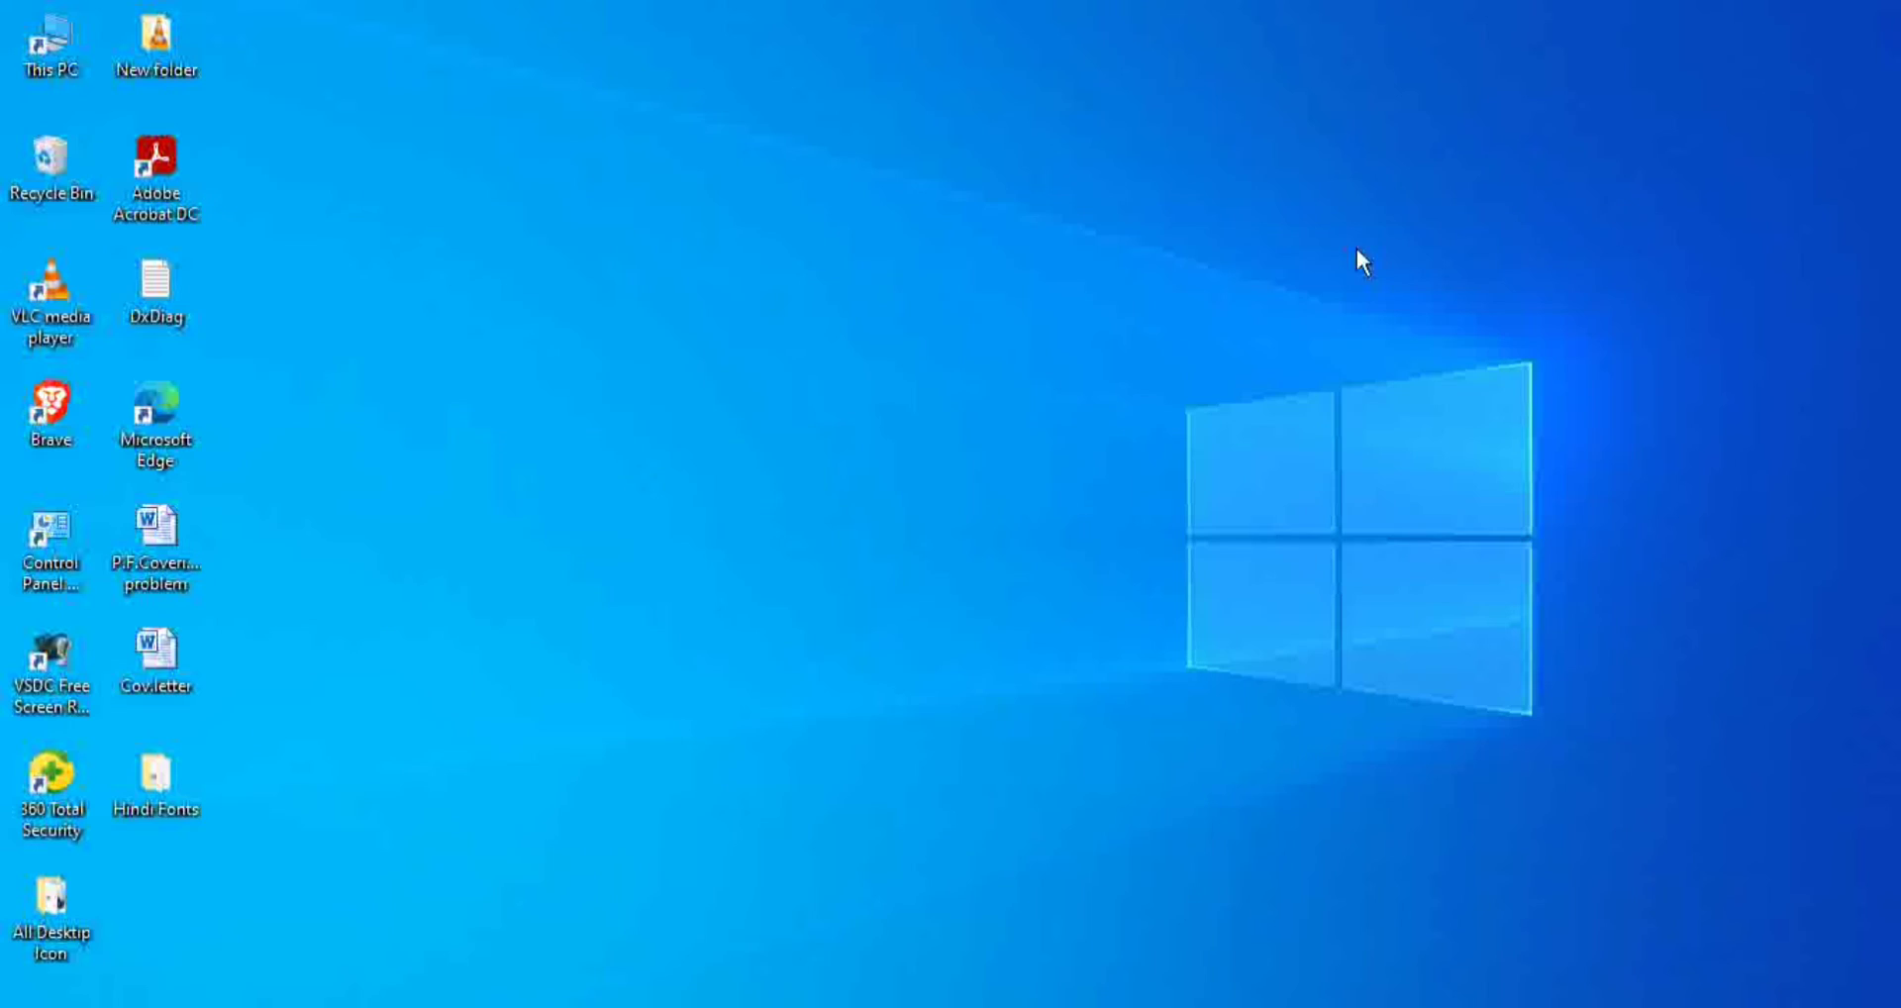
click(464, 1001)
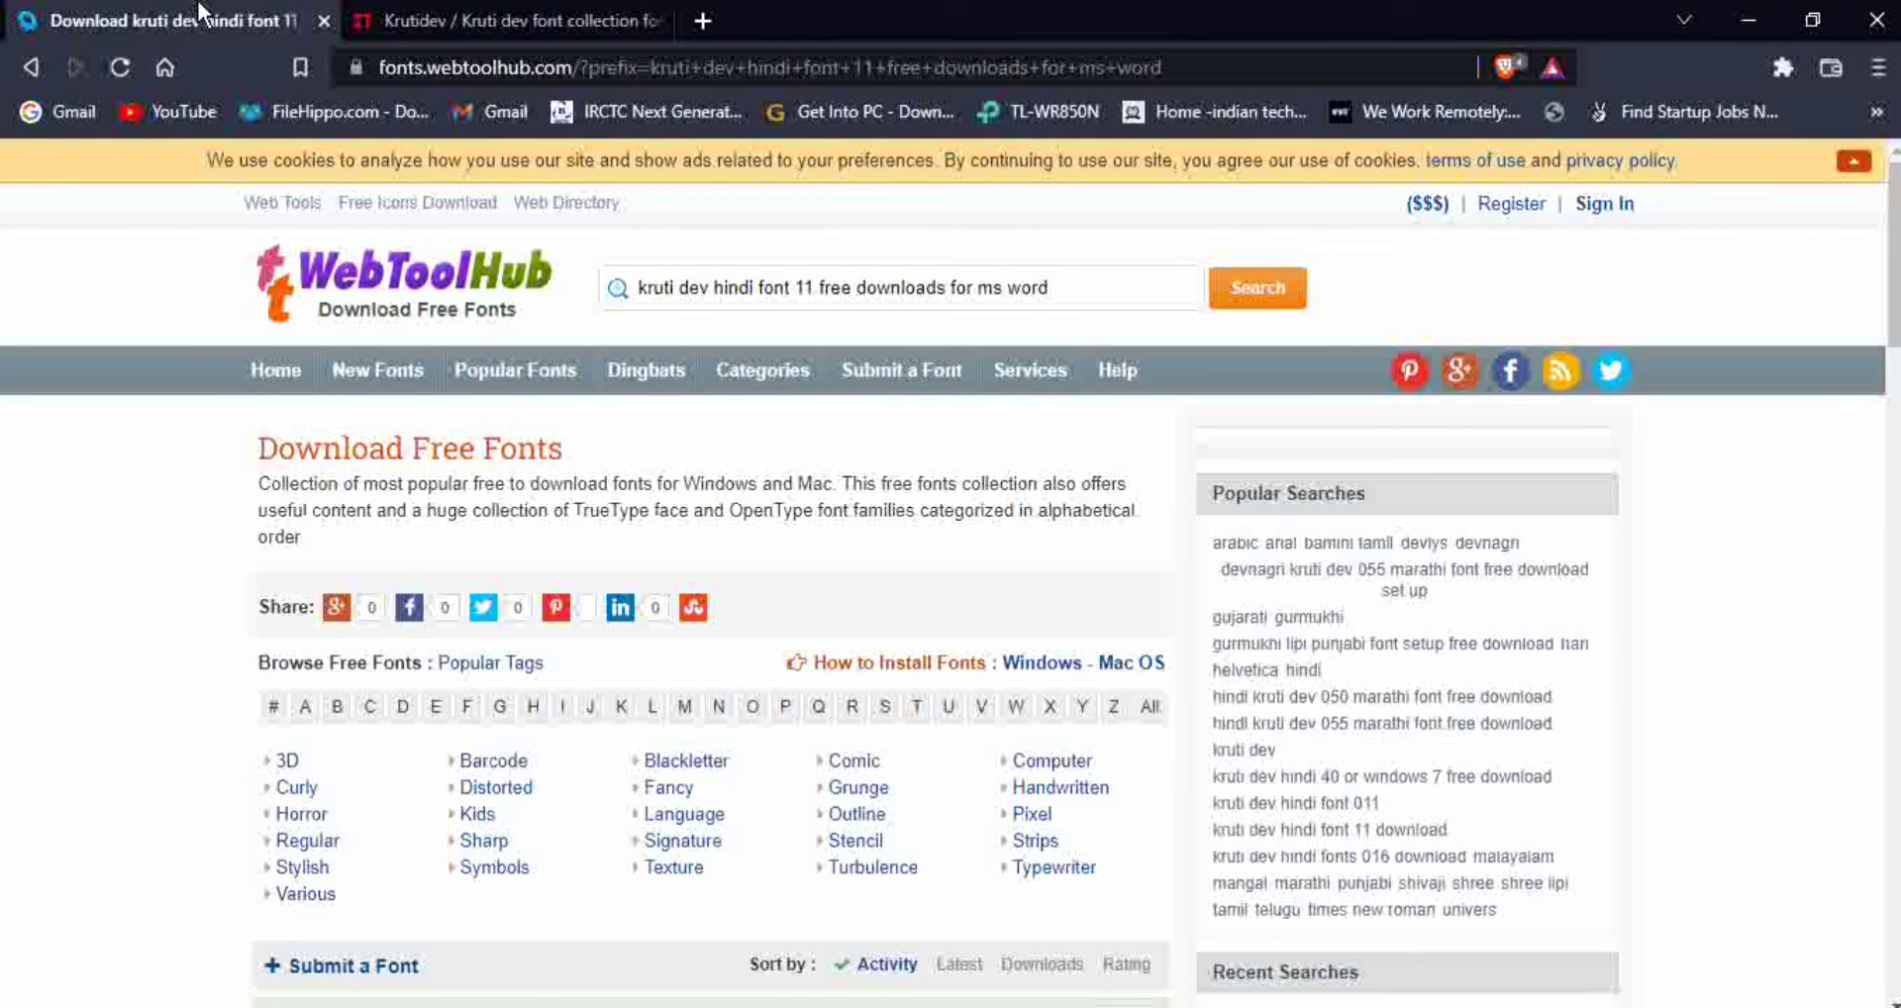
click(396, 20)
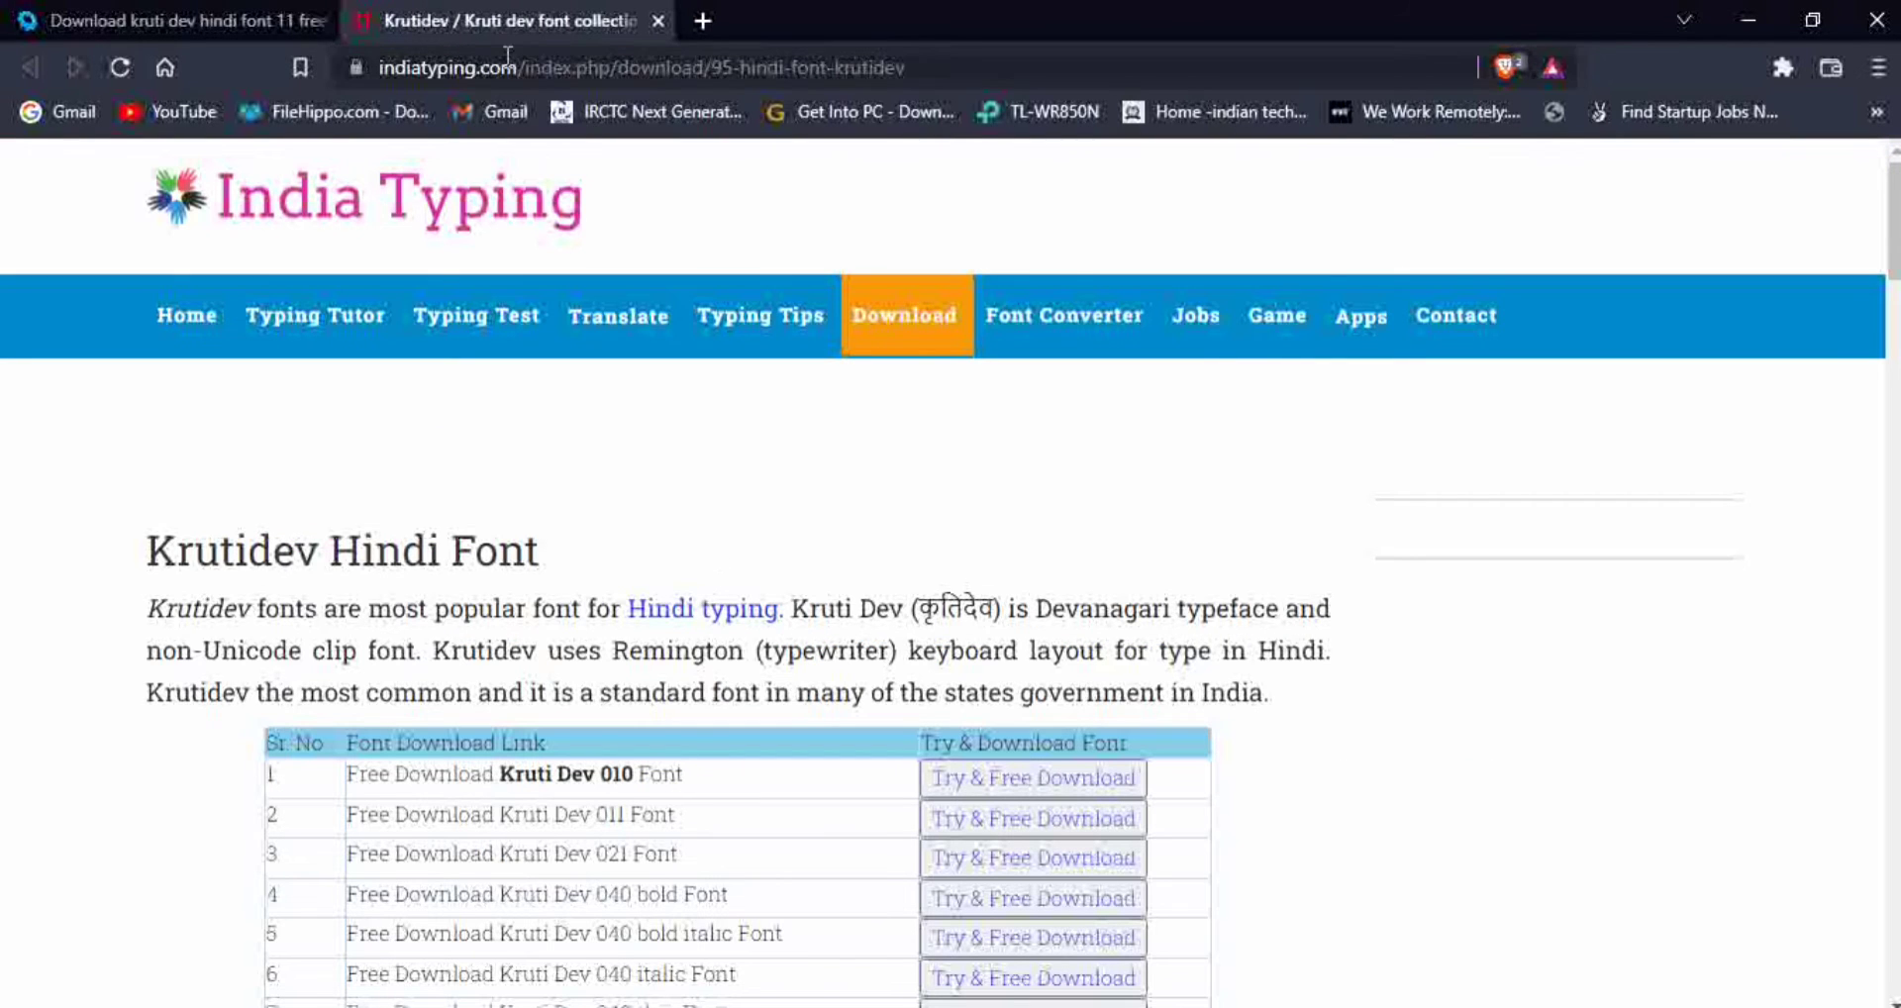
scroll(840, 480, down, 1)
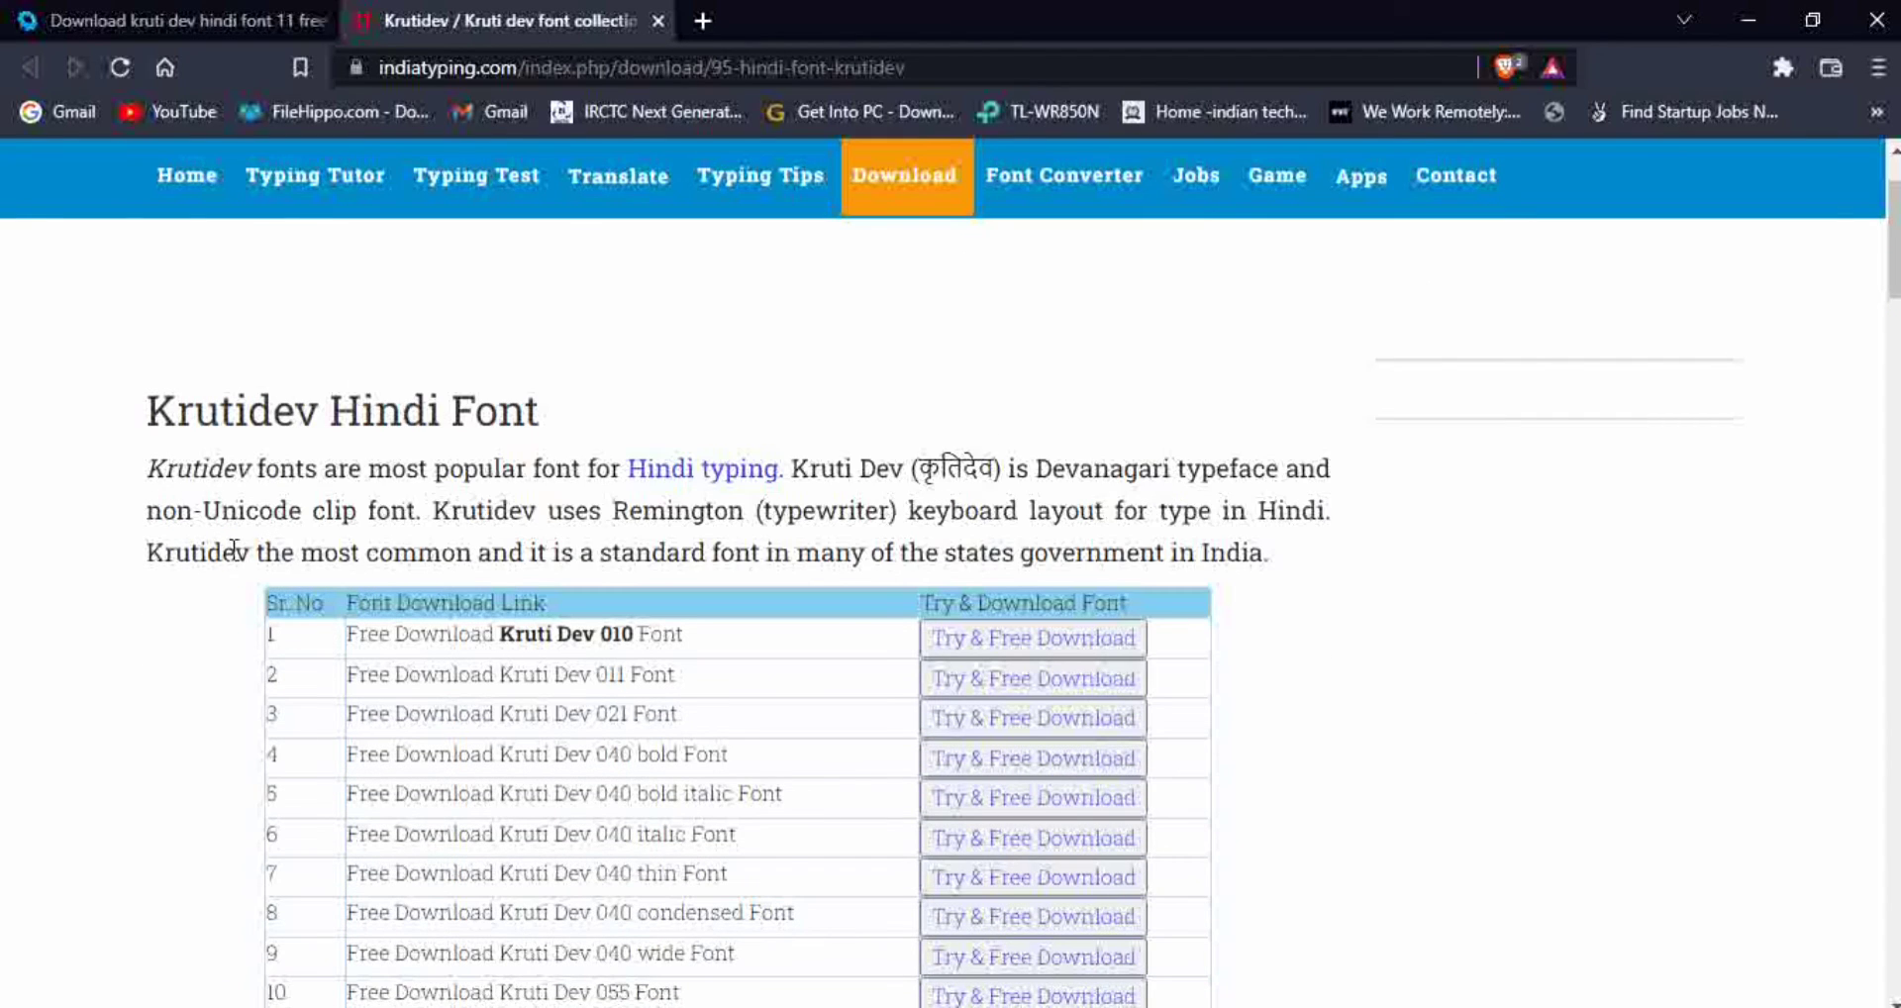
scroll(297, 543, down, 2)
scroll(417, 365, up, 3)
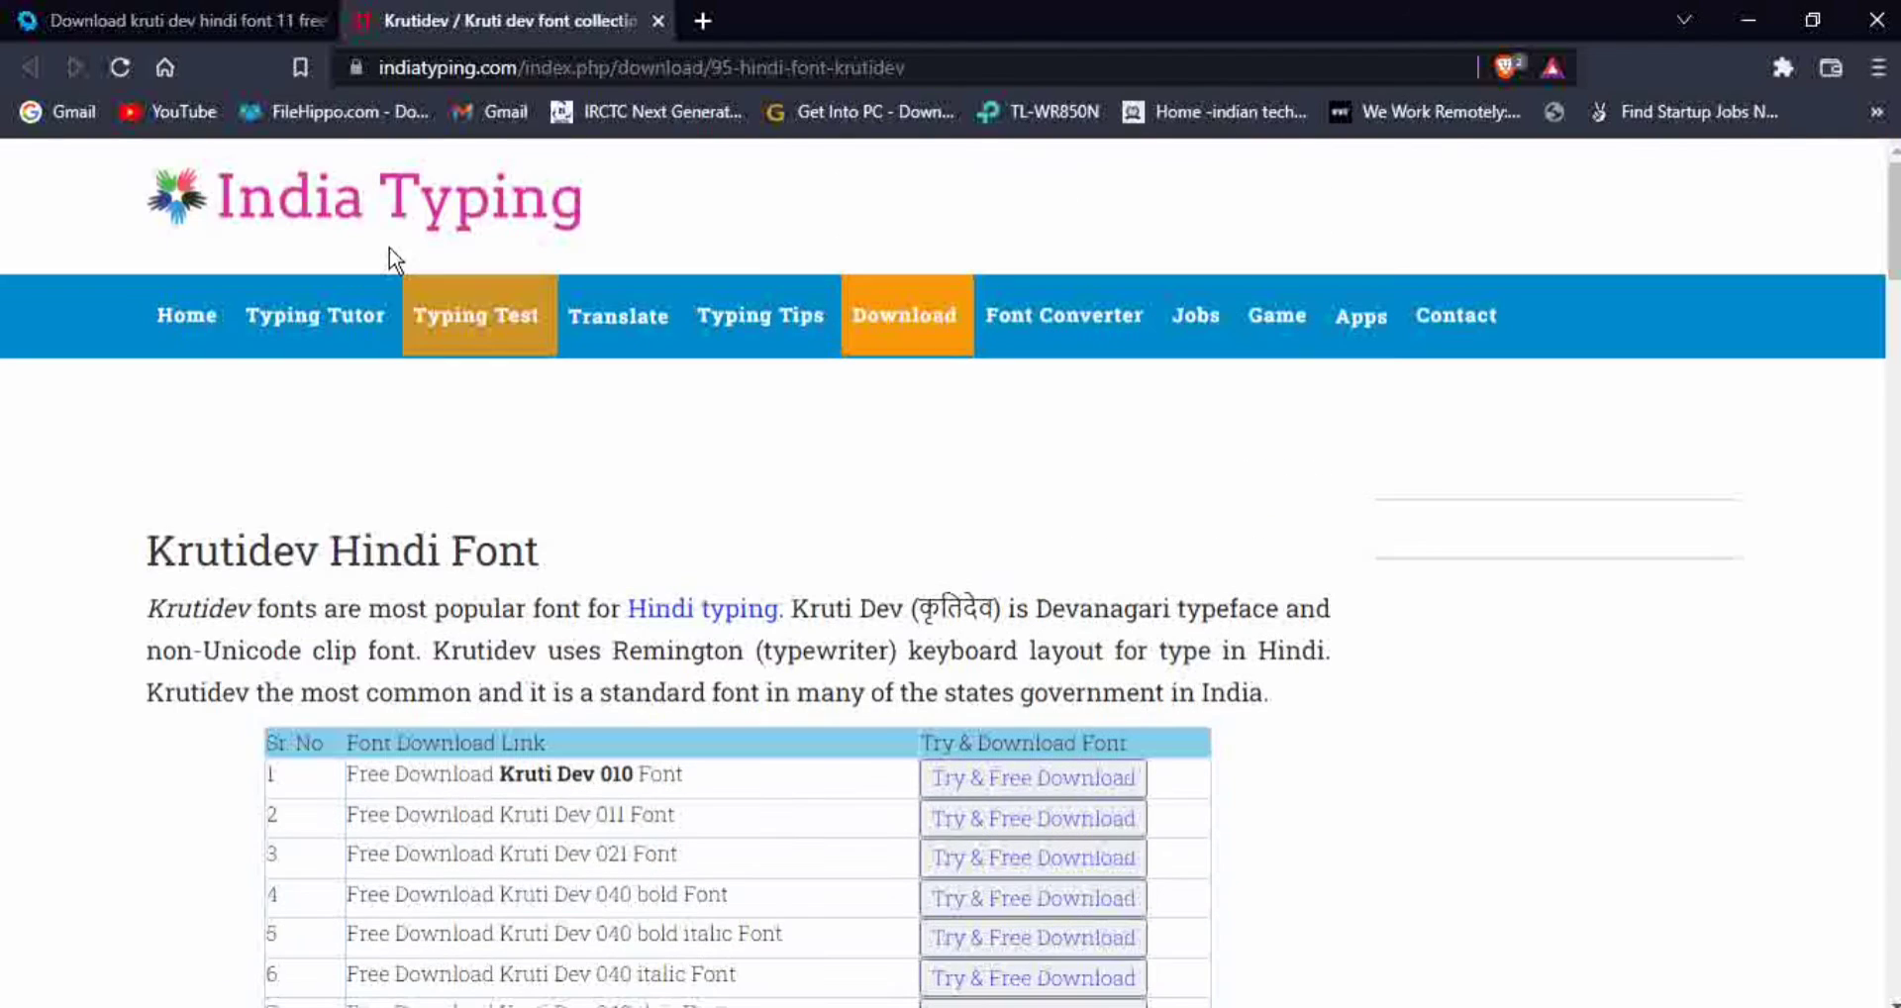
scroll(496, 199, down, 3)
scroll(424, 411, up, 2)
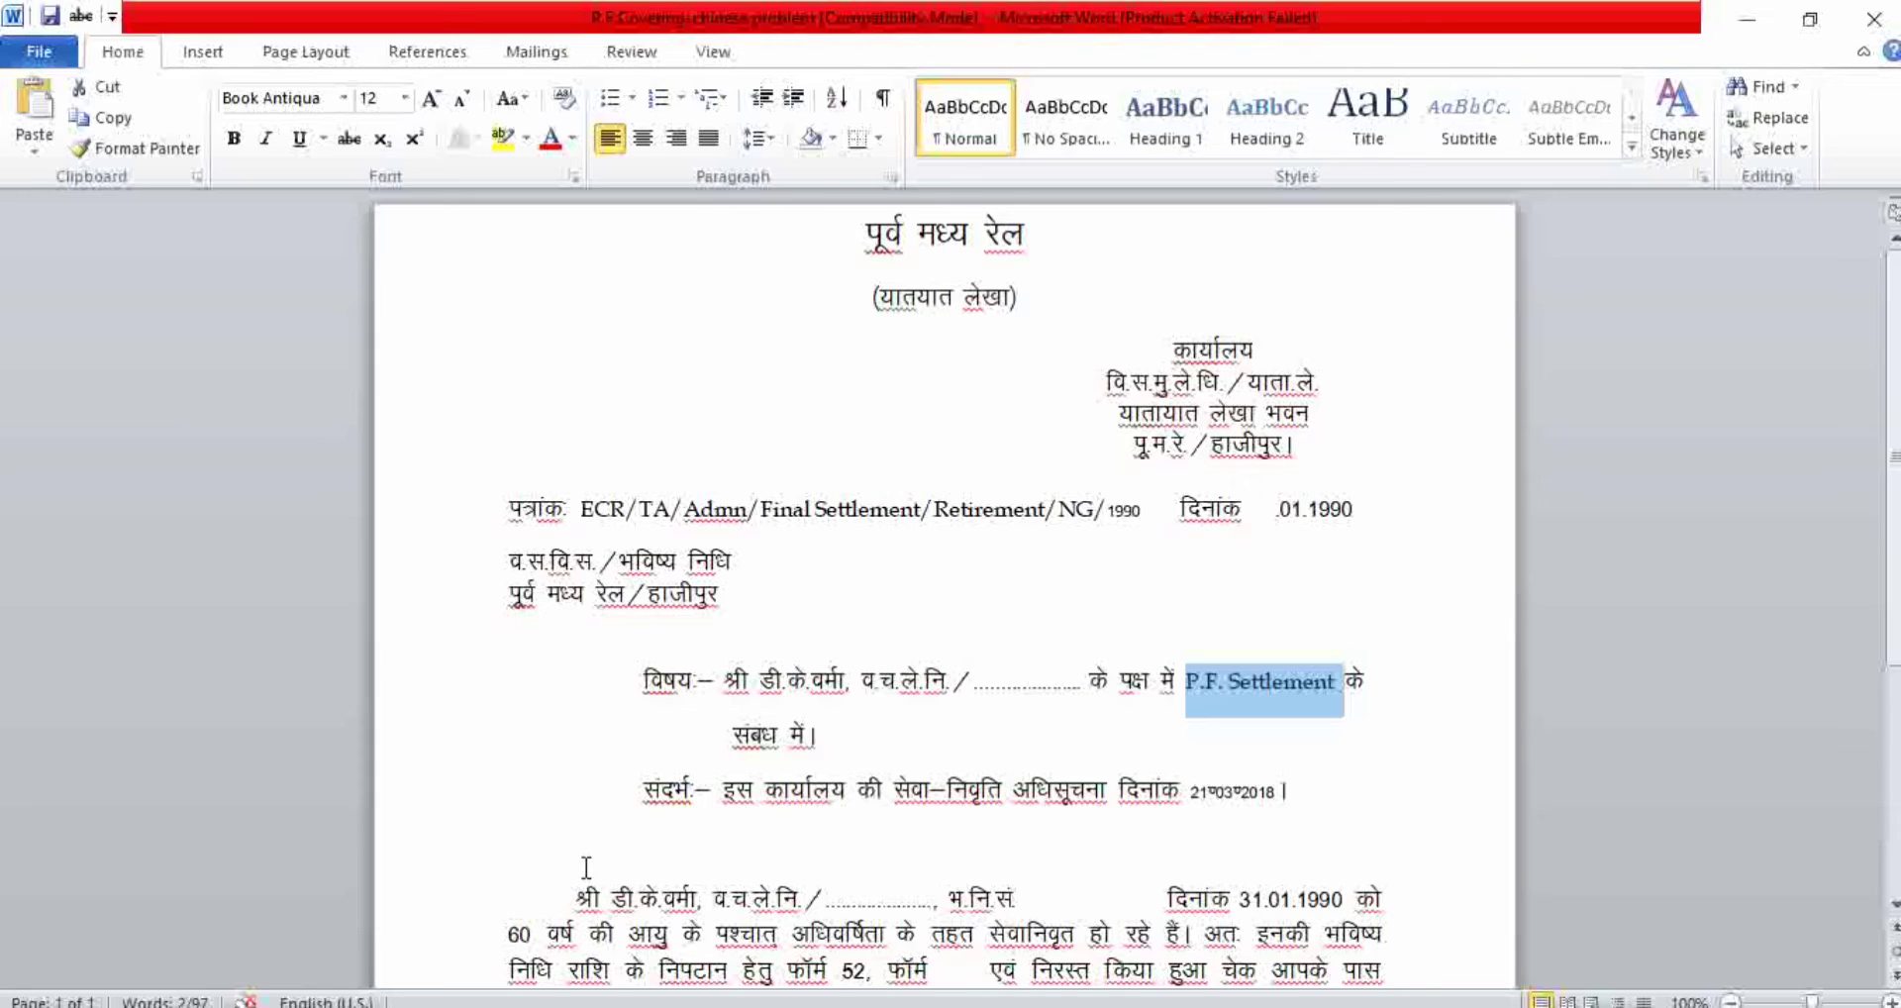
Step: Check the recently used fonts for the letter in Word again, and minimise the document
click(341, 95)
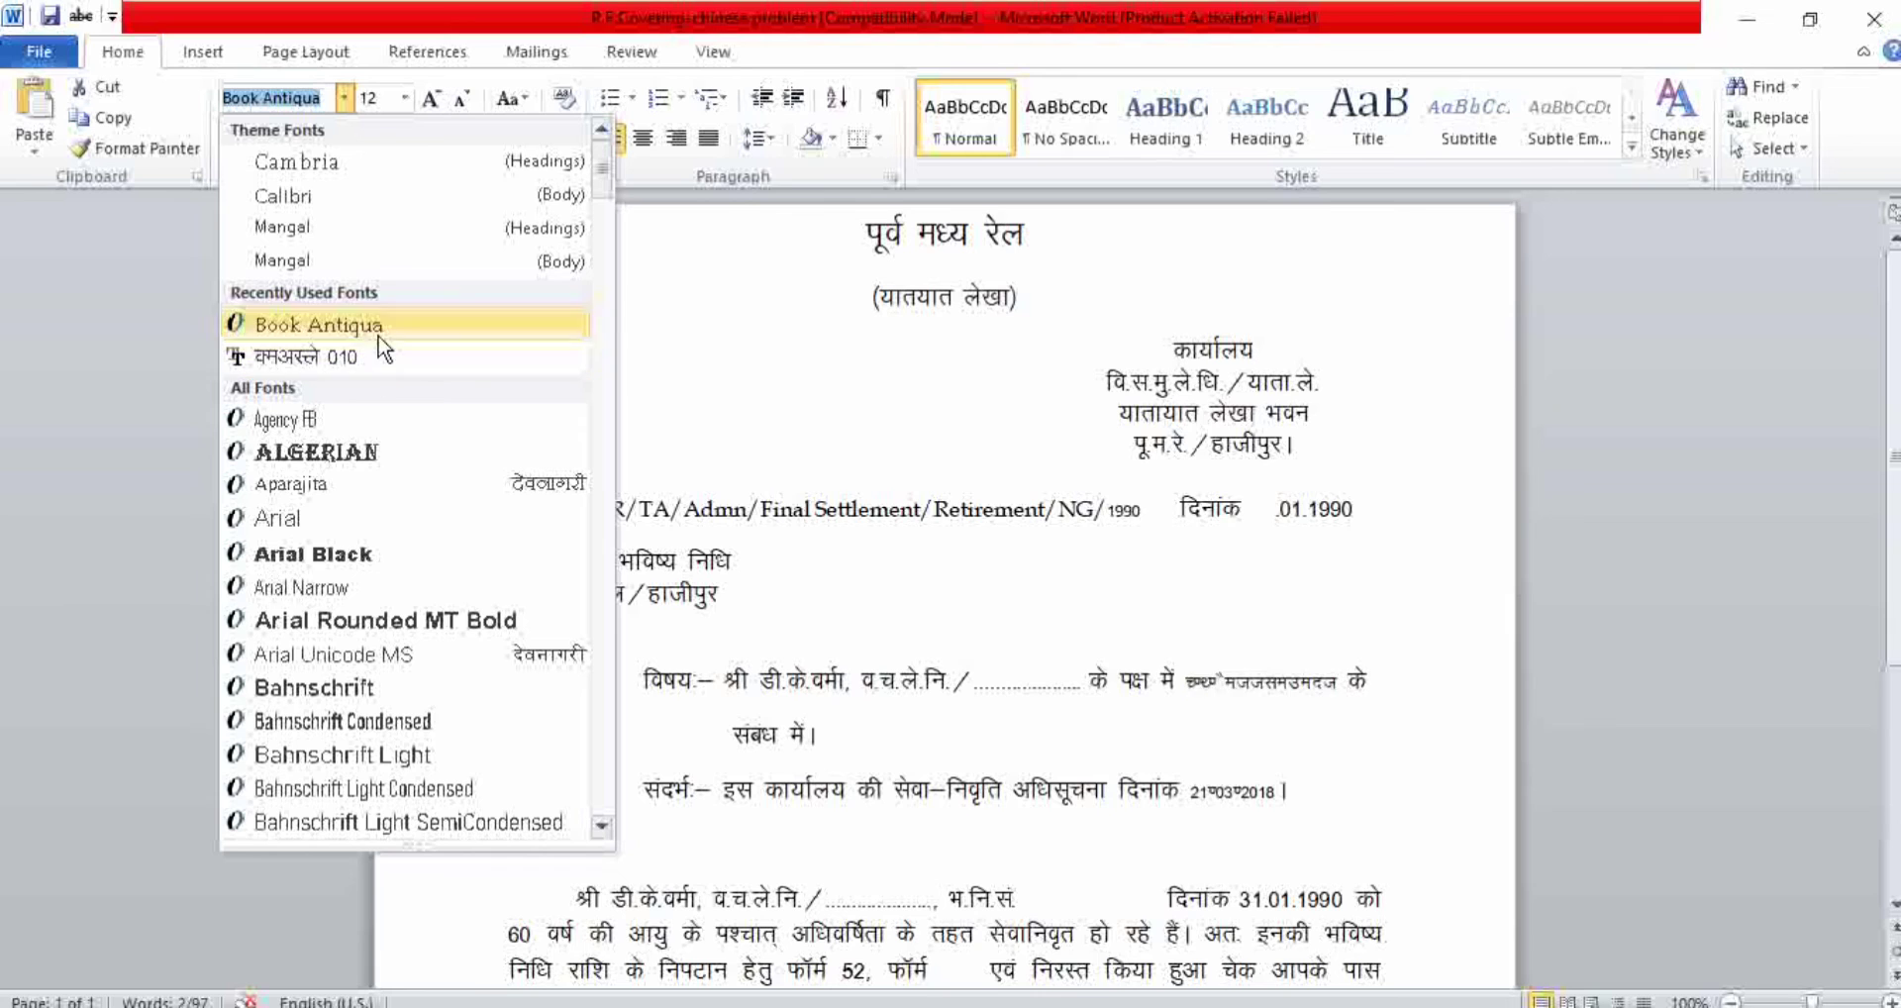
click(1549, 383)
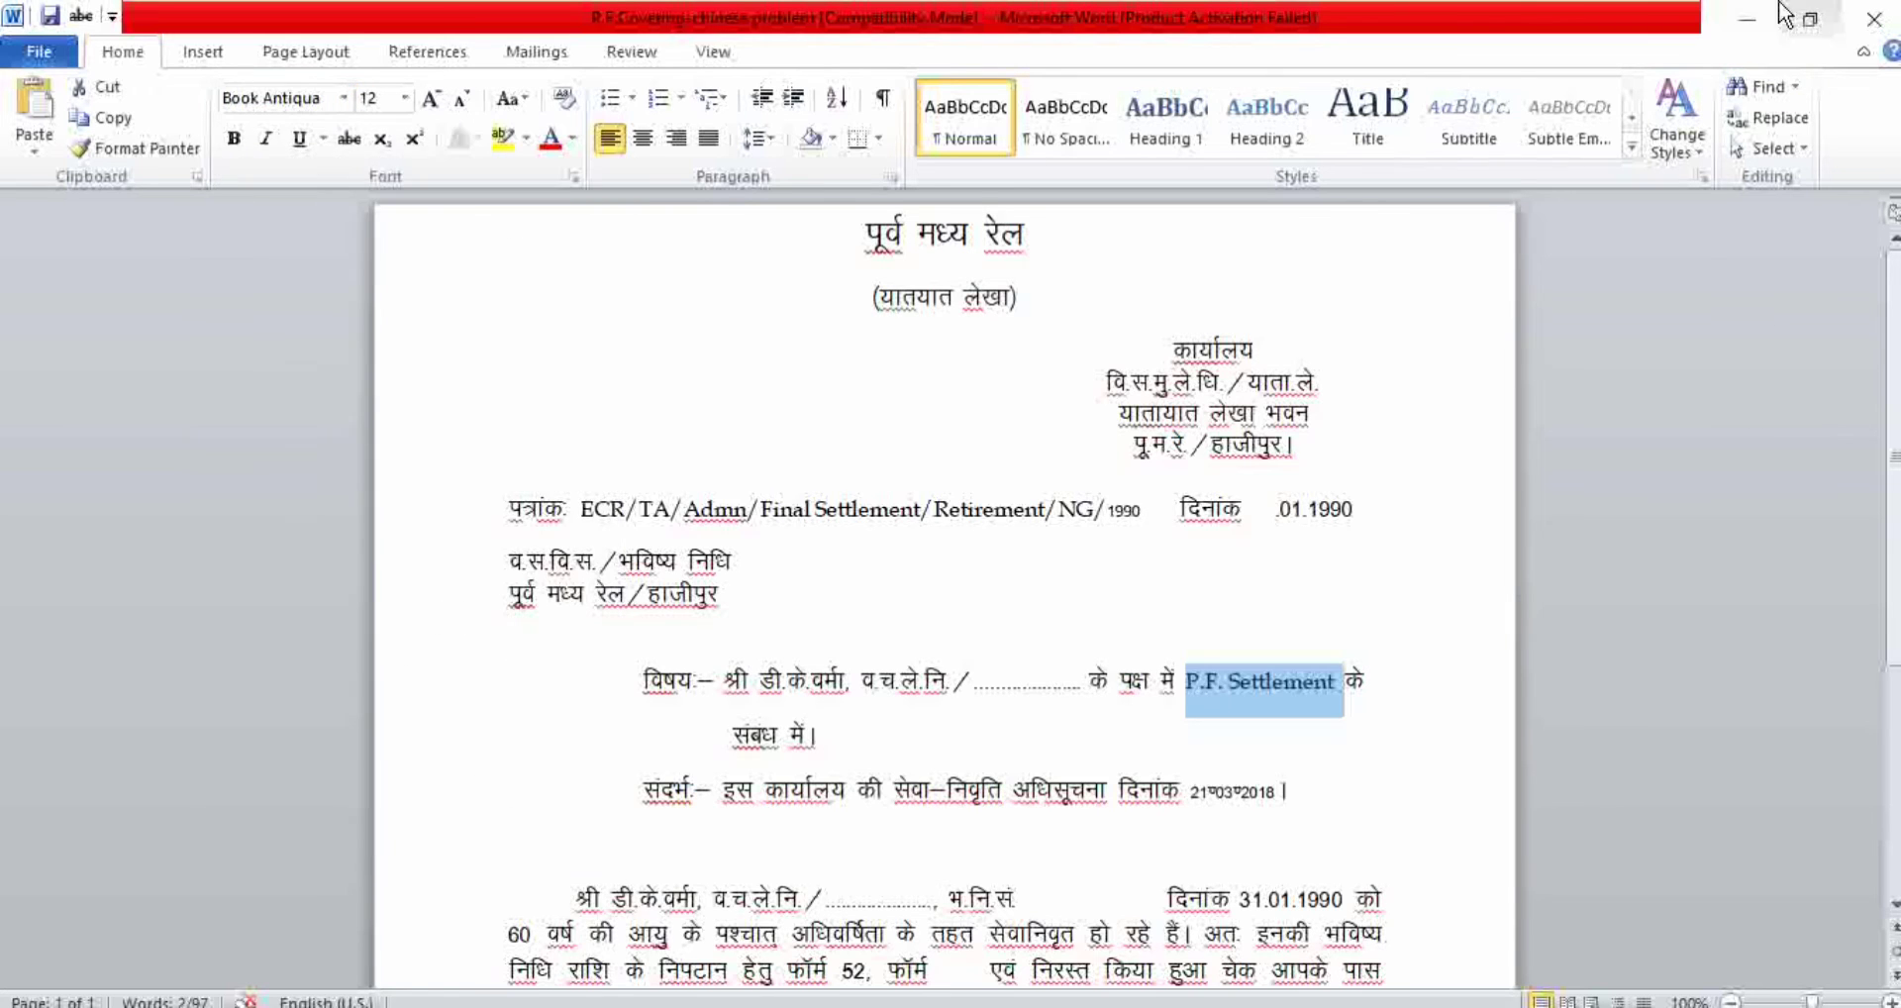
click(1748, 19)
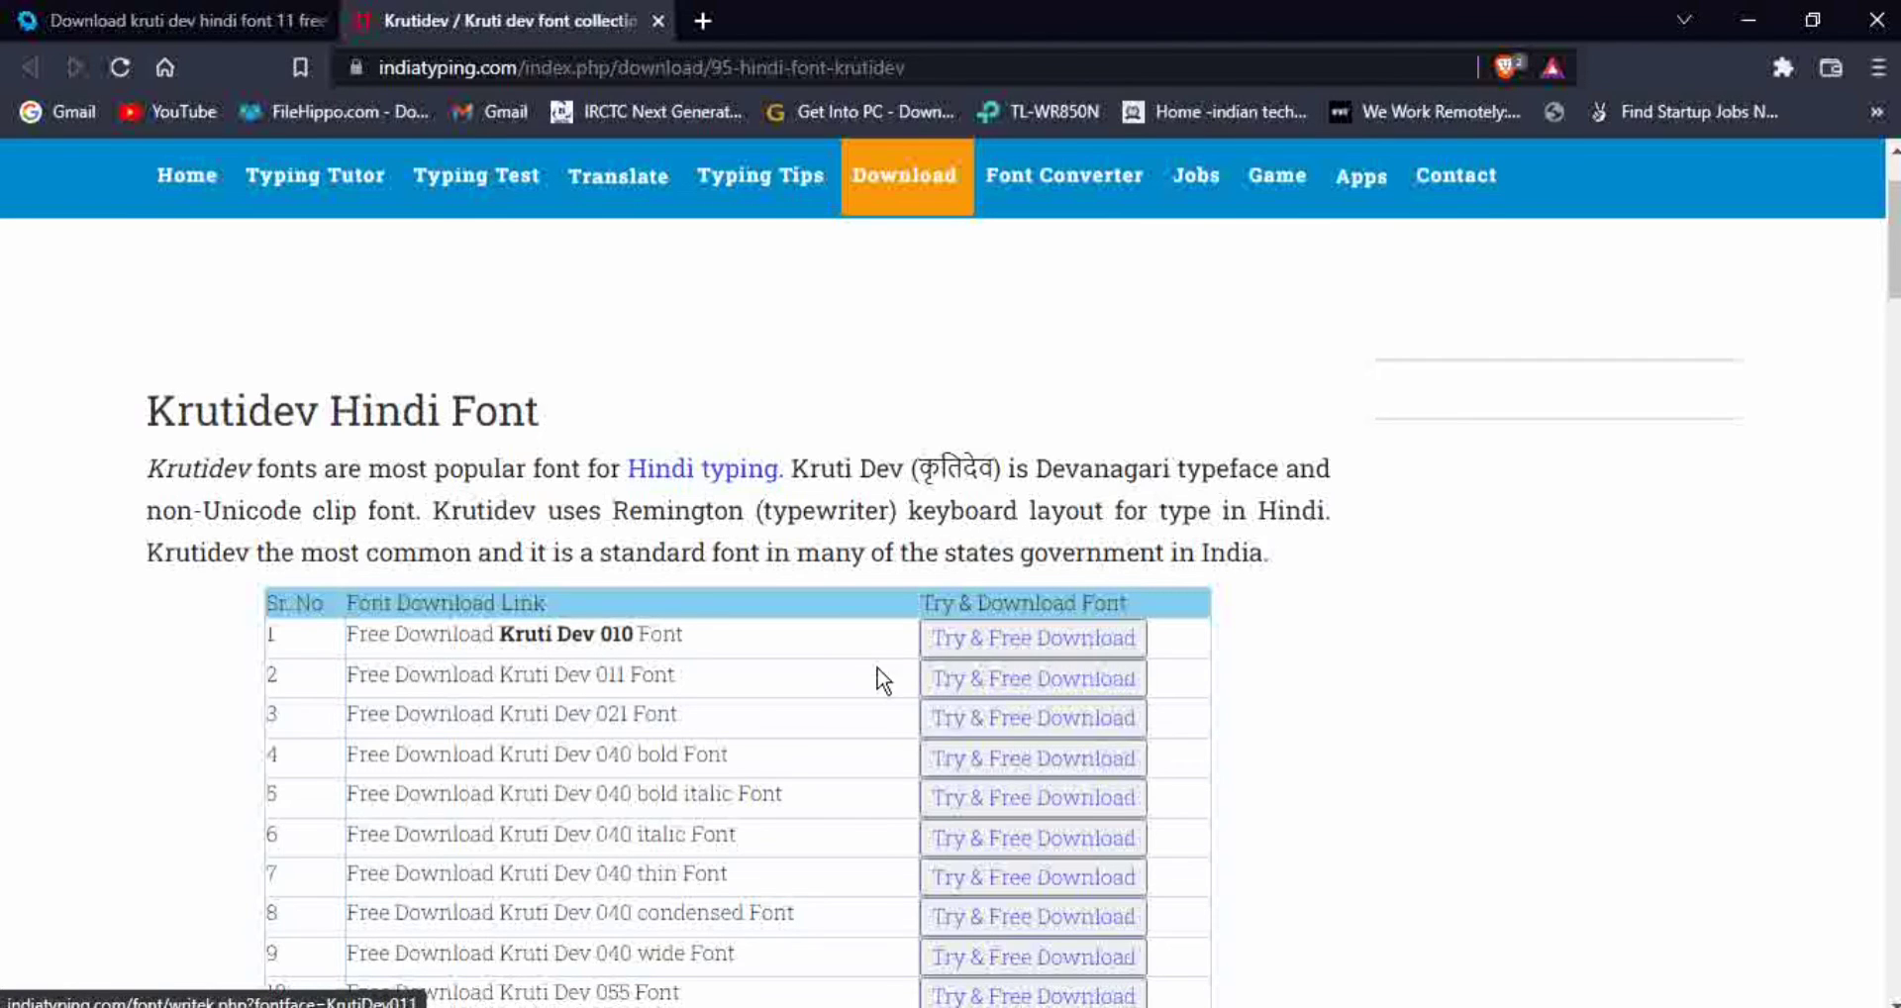
Step: Compare the Kruti Dev fonts available on India Typing and WebToolHub in the browser, and minimise it
scroll(881, 681, down, 4)
scroll(628, 416, up, 6)
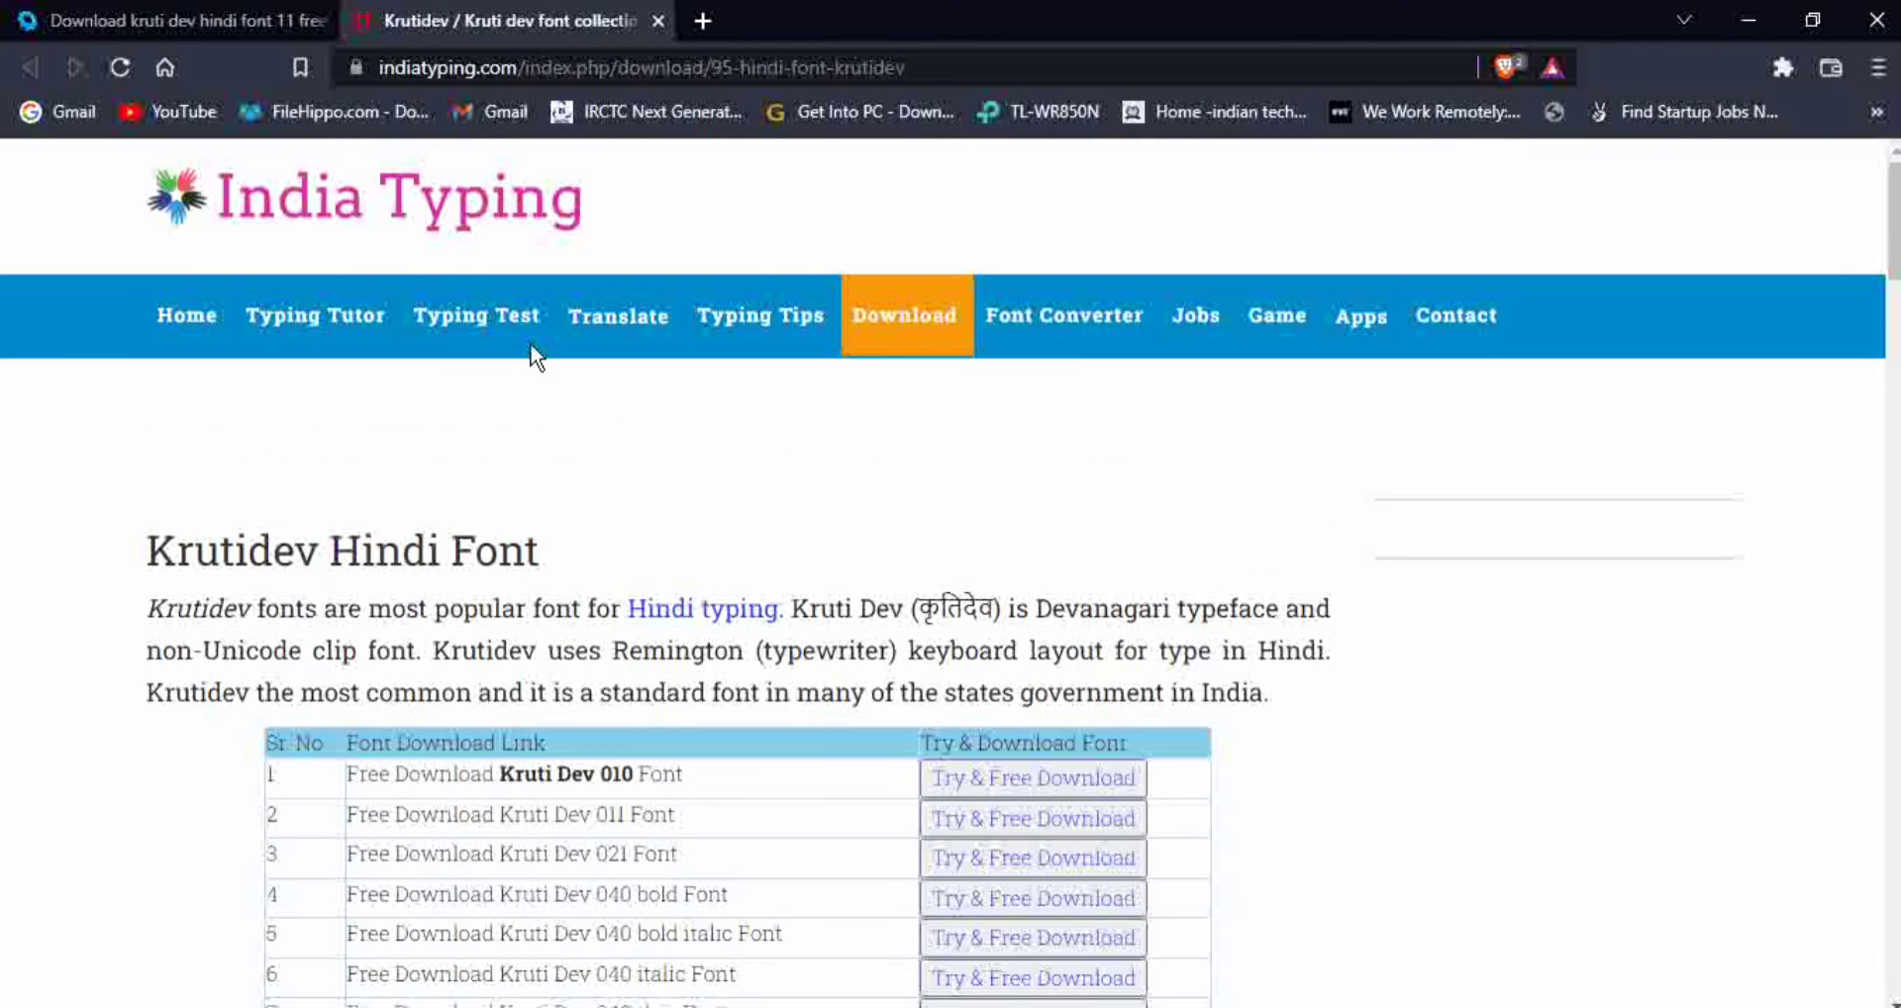
click(136, 14)
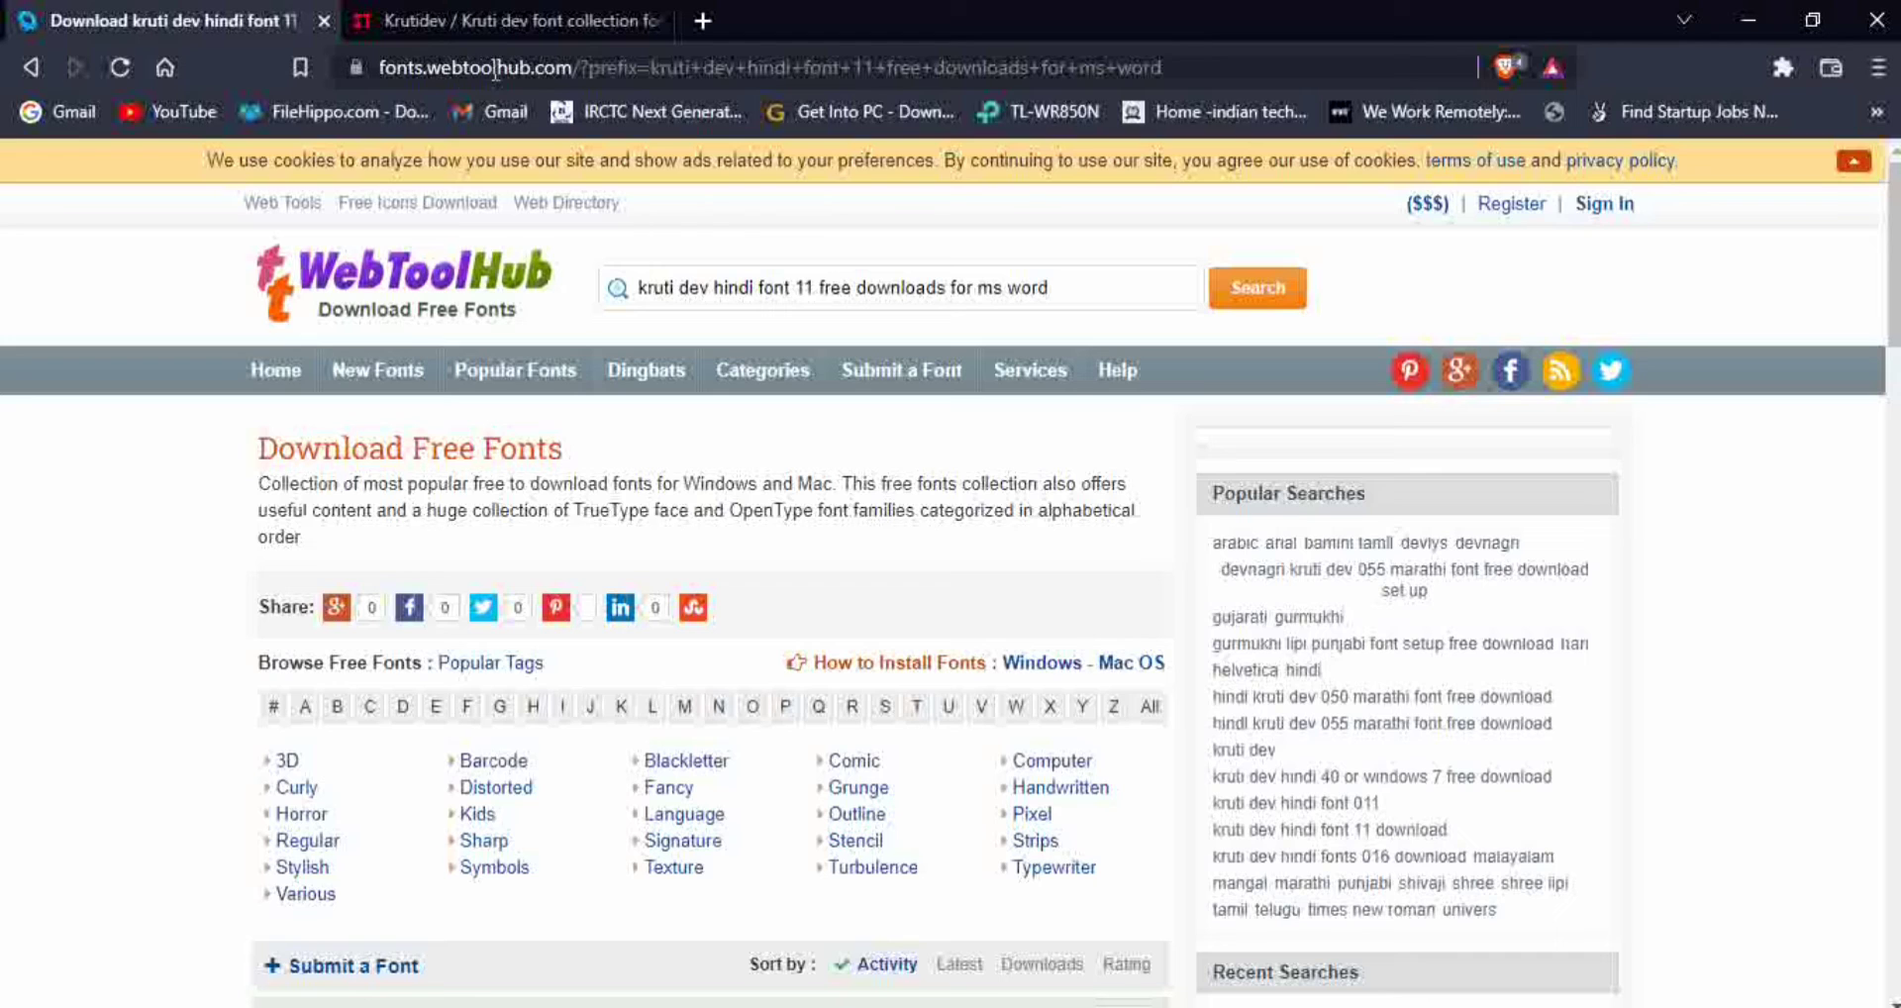
scroll(473, 457, down, 8)
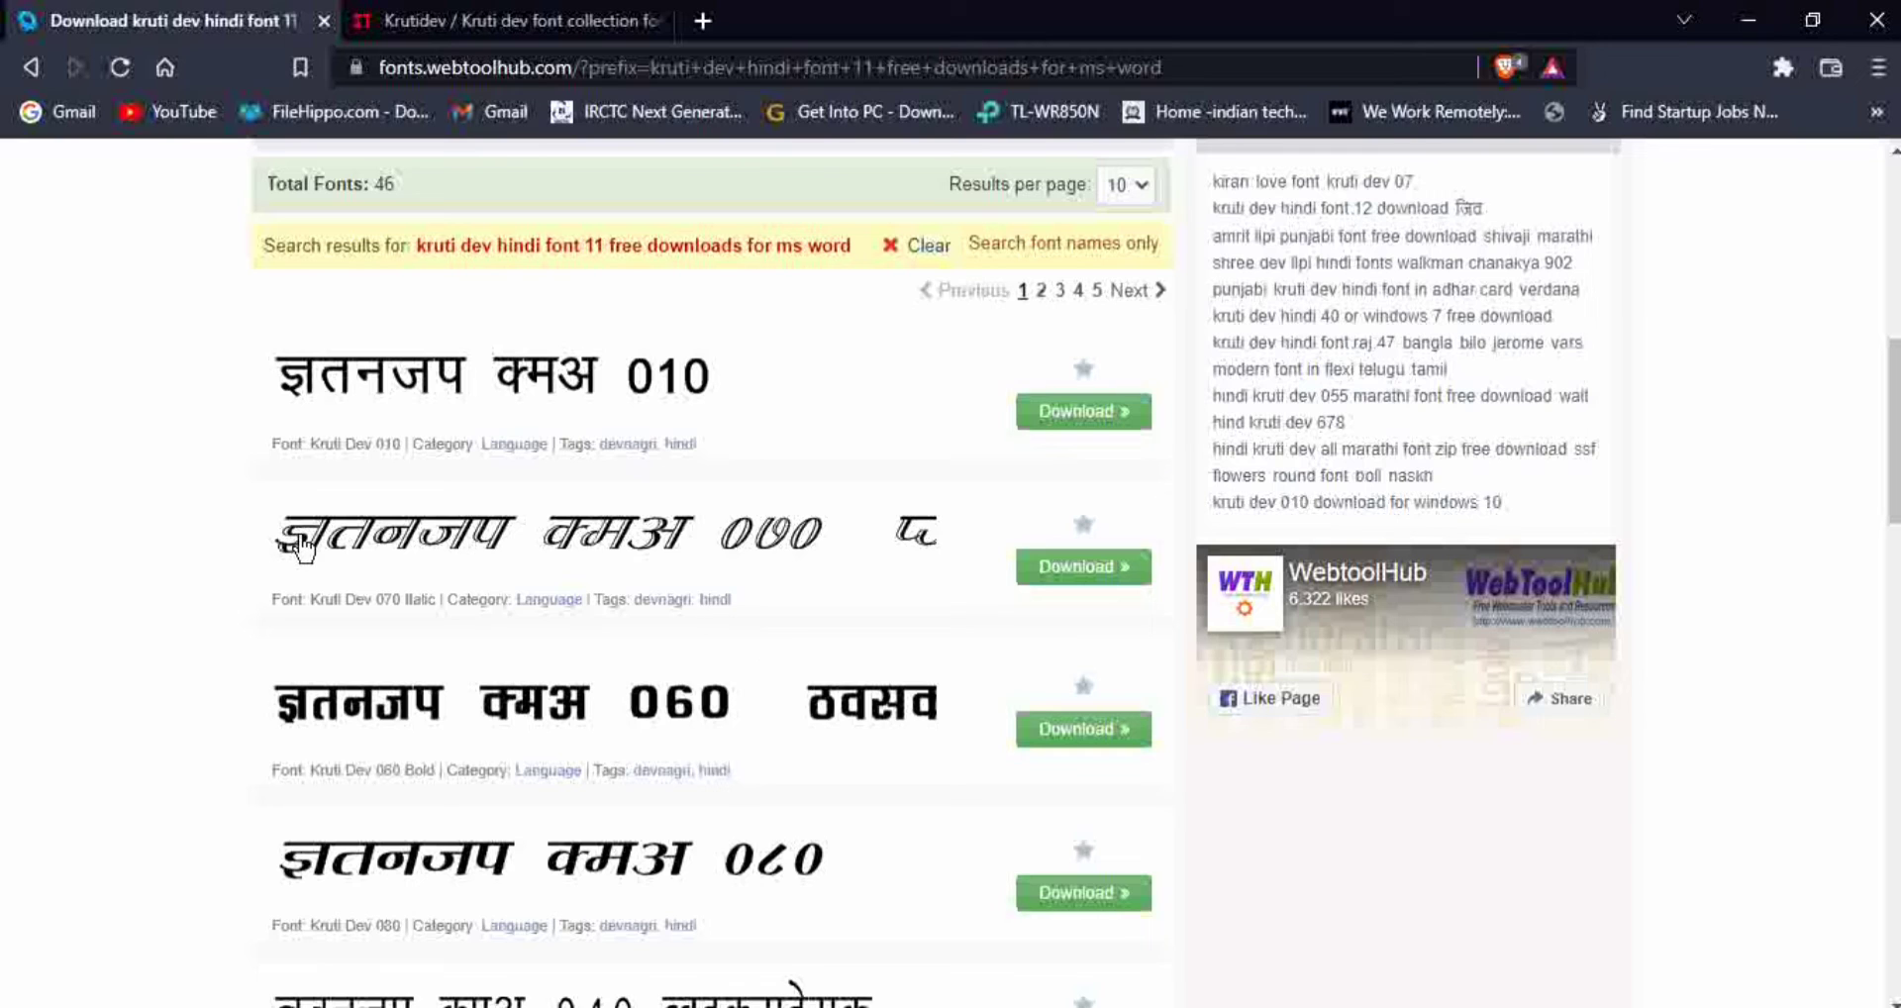
scroll(626, 592, down, 4)
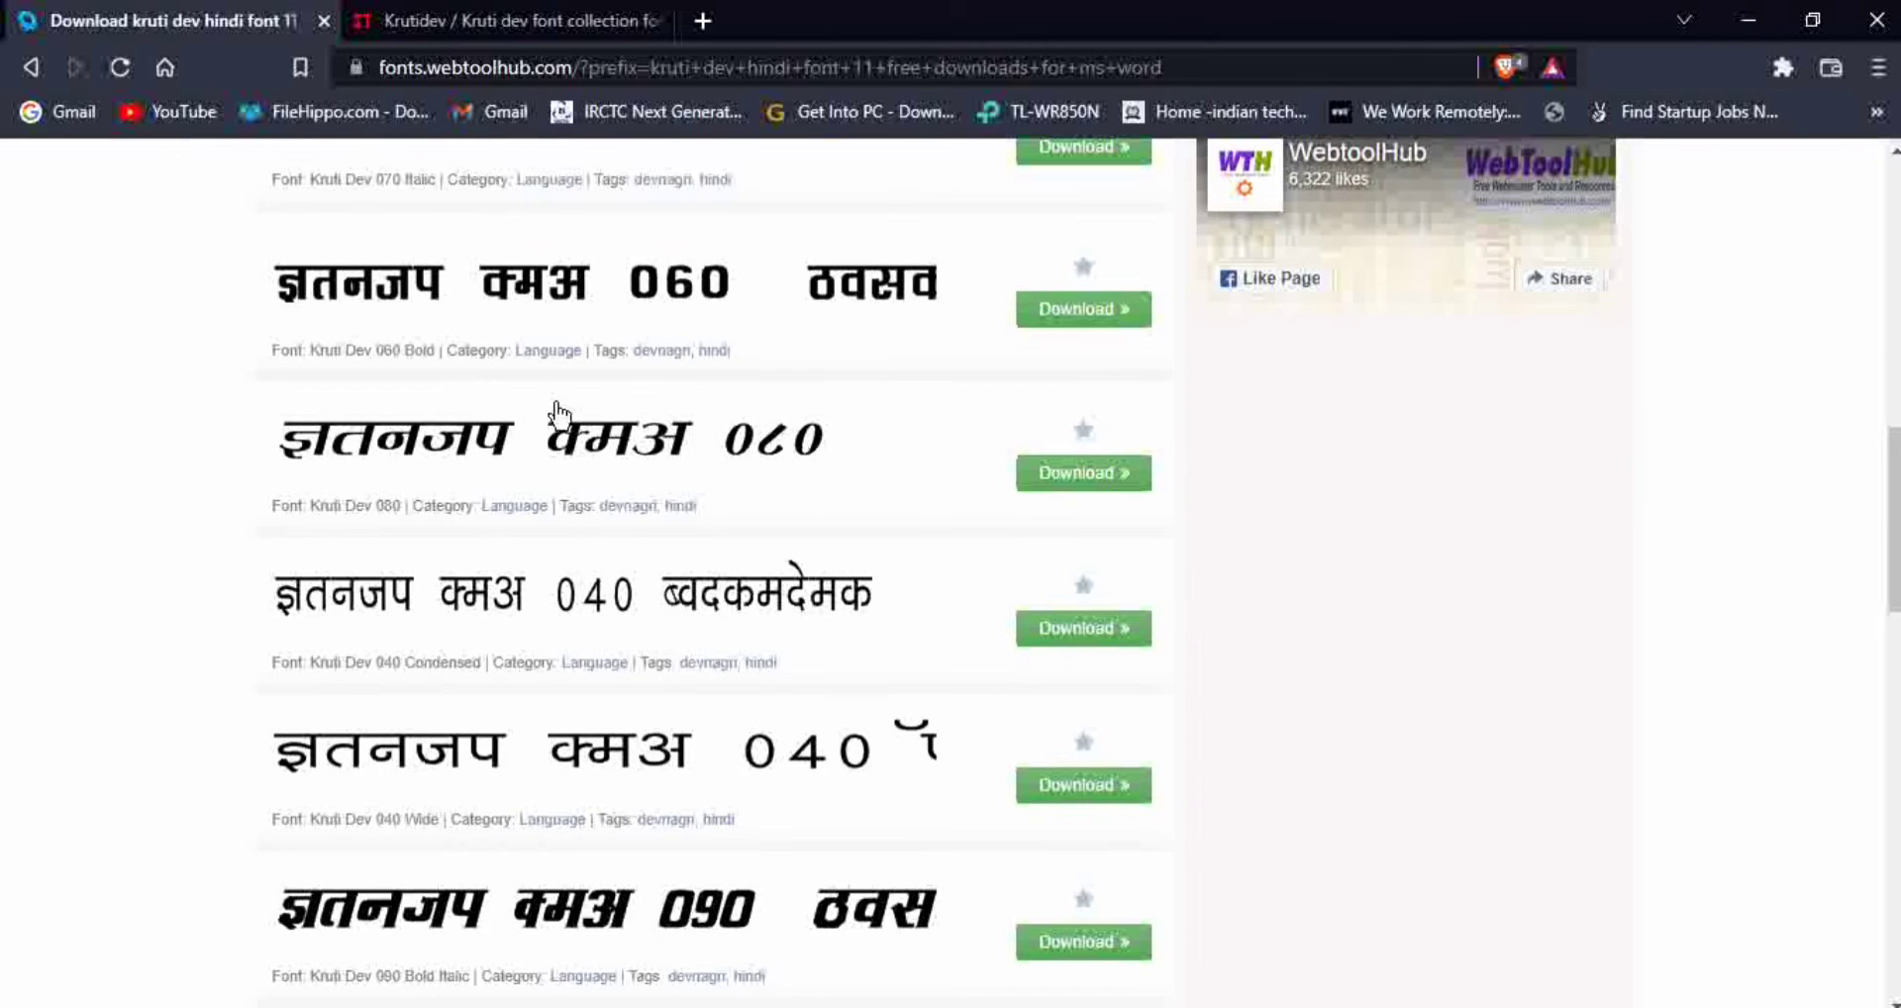
scroll(552, 415, up, 12)
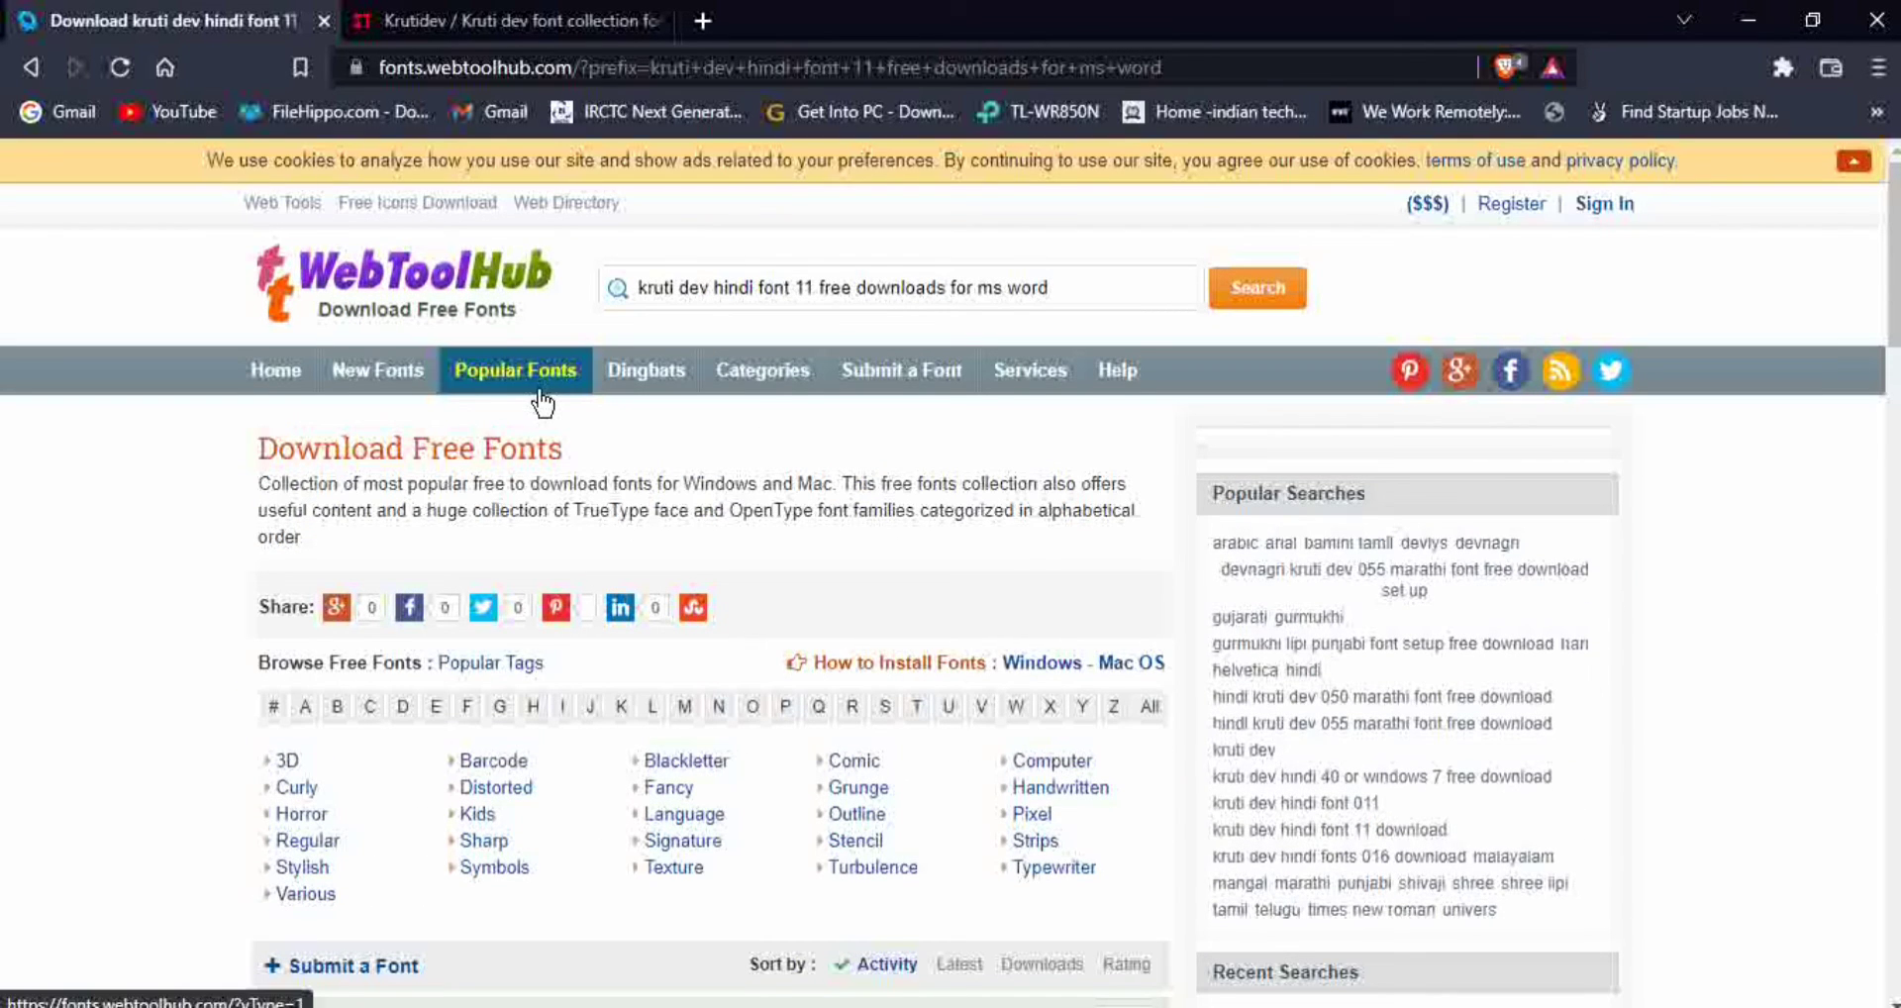
click(466, 20)
scroll(727, 428, down, 5)
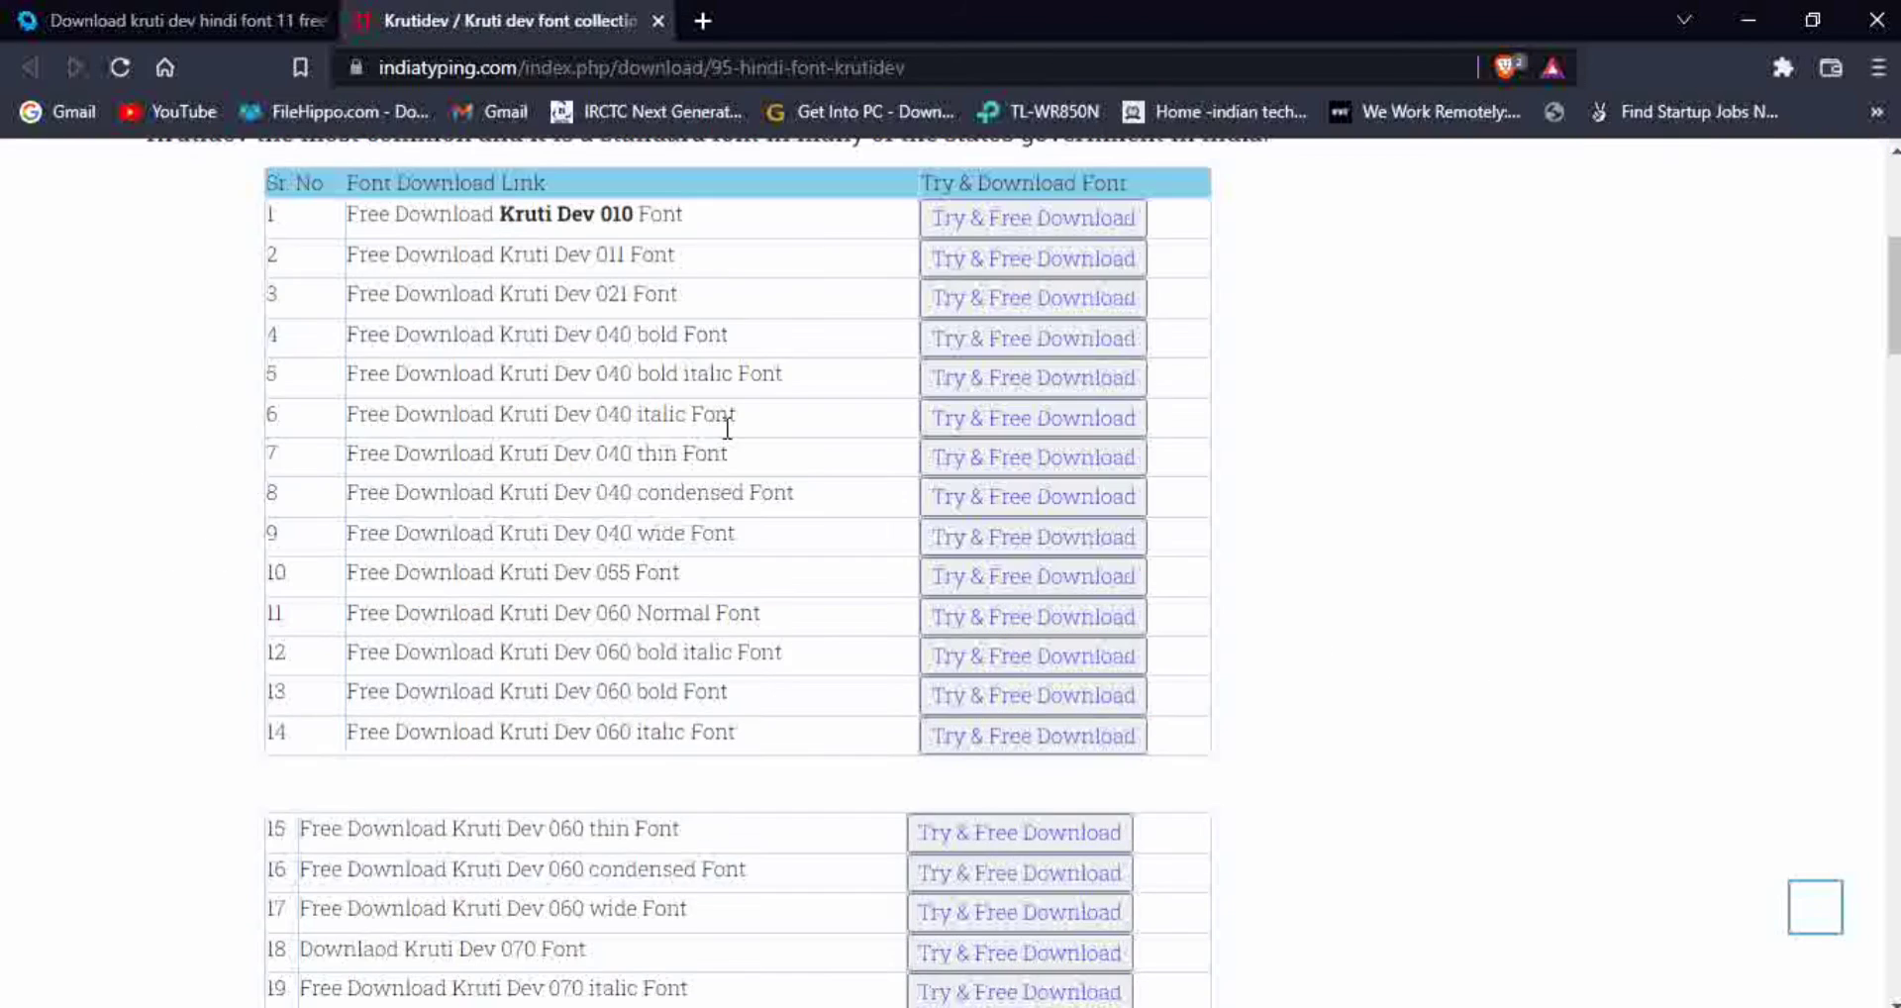
scroll(727, 427, down, 5)
mouse_move(572, 1000)
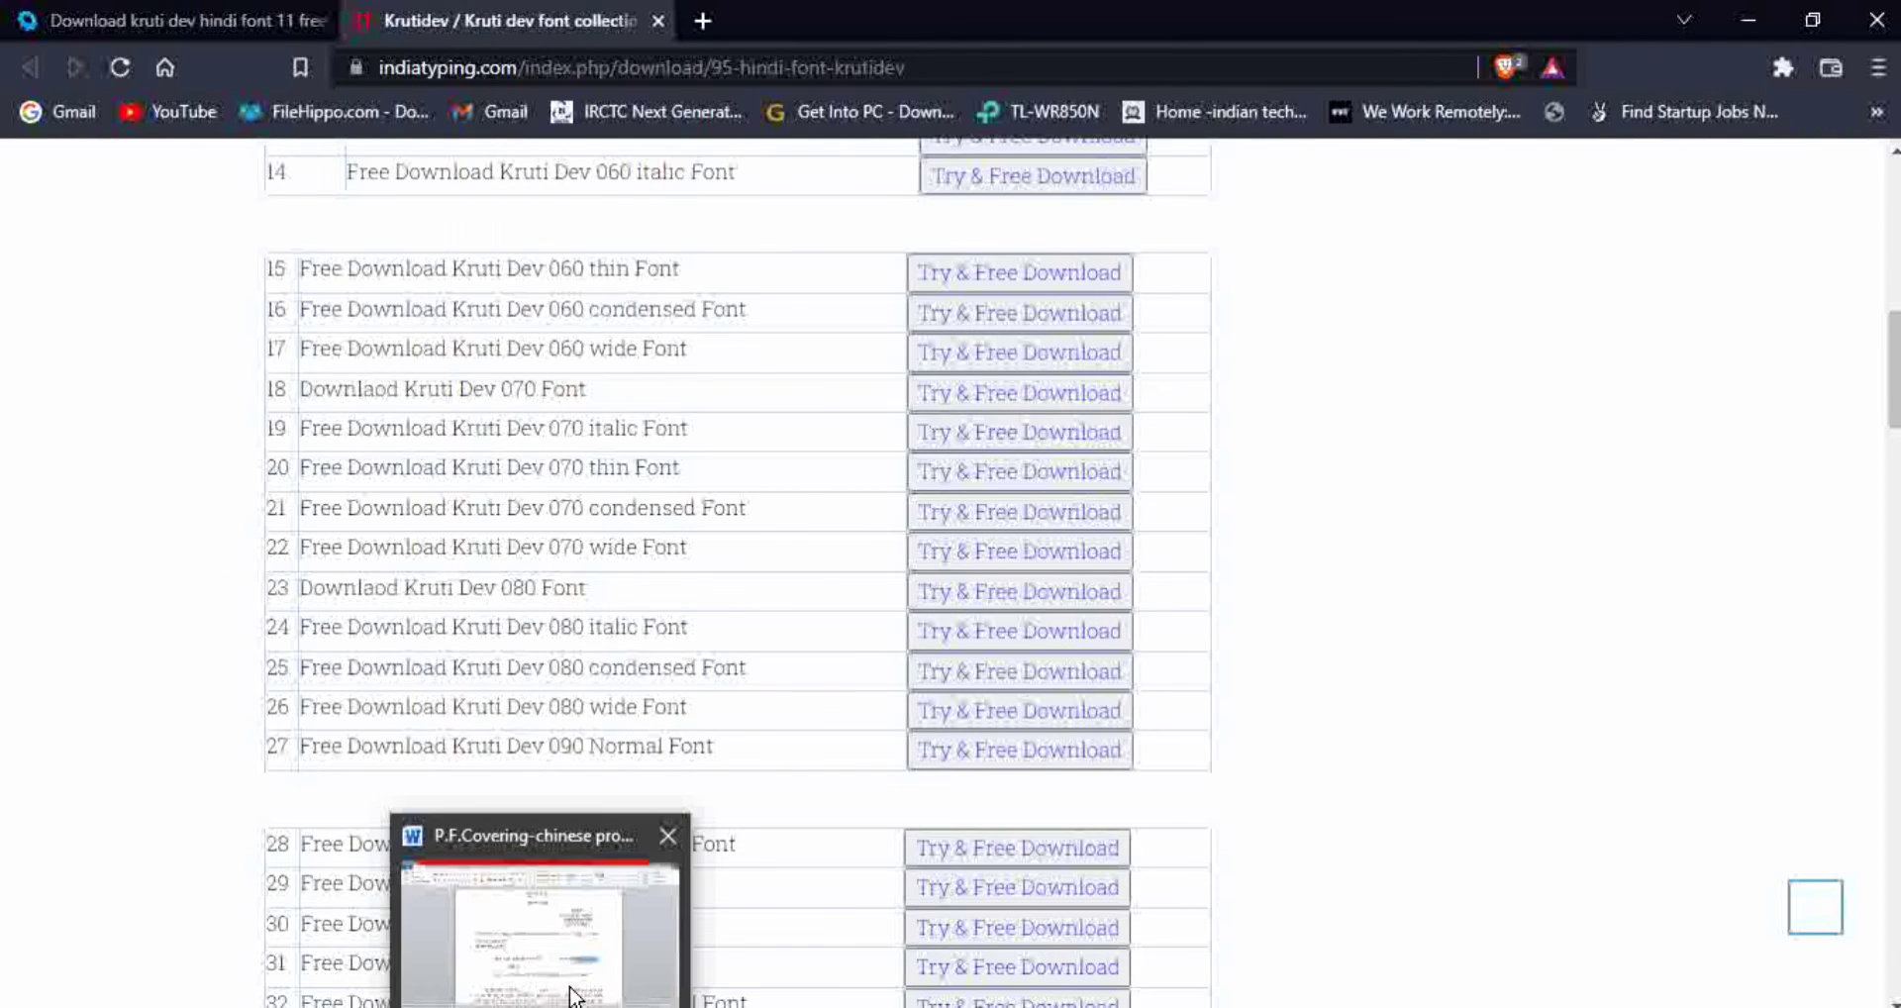
click(1747, 20)
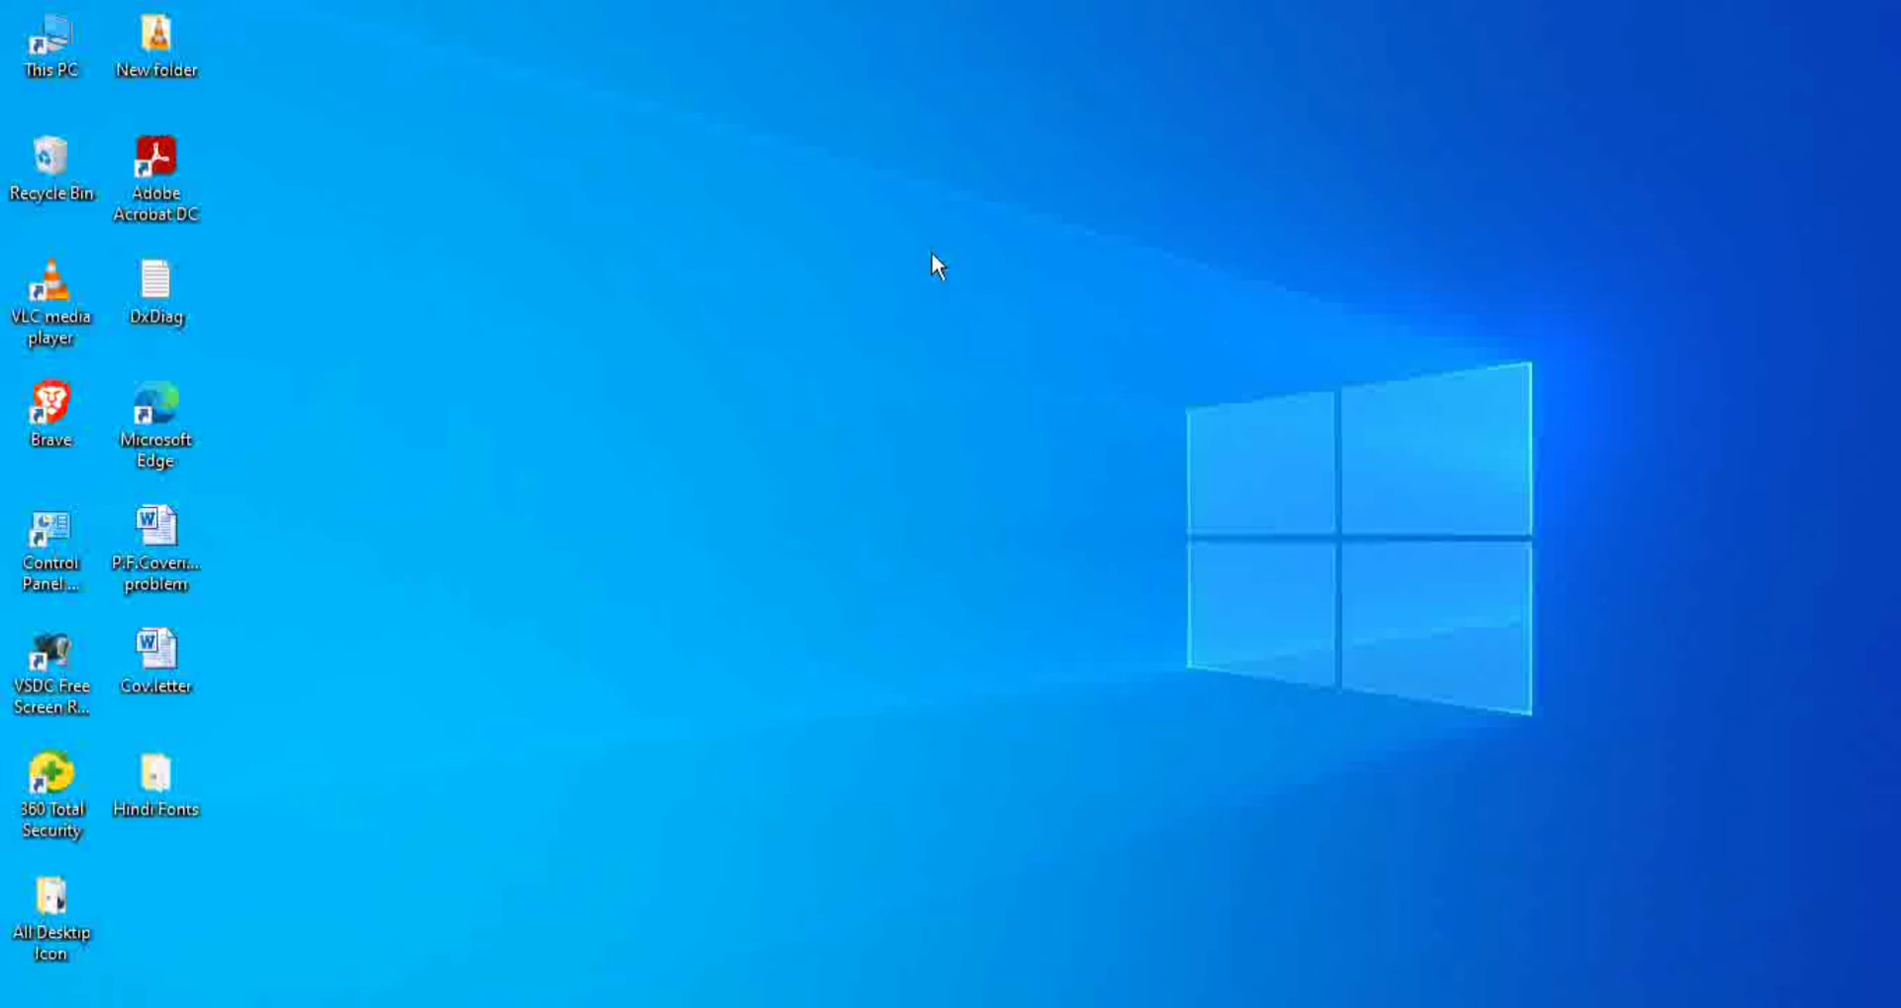
Step: Install the Devanagari font from the desktop's Hindi Fonts folder, replacing the existing copy, and close its preview
double_click(162, 800)
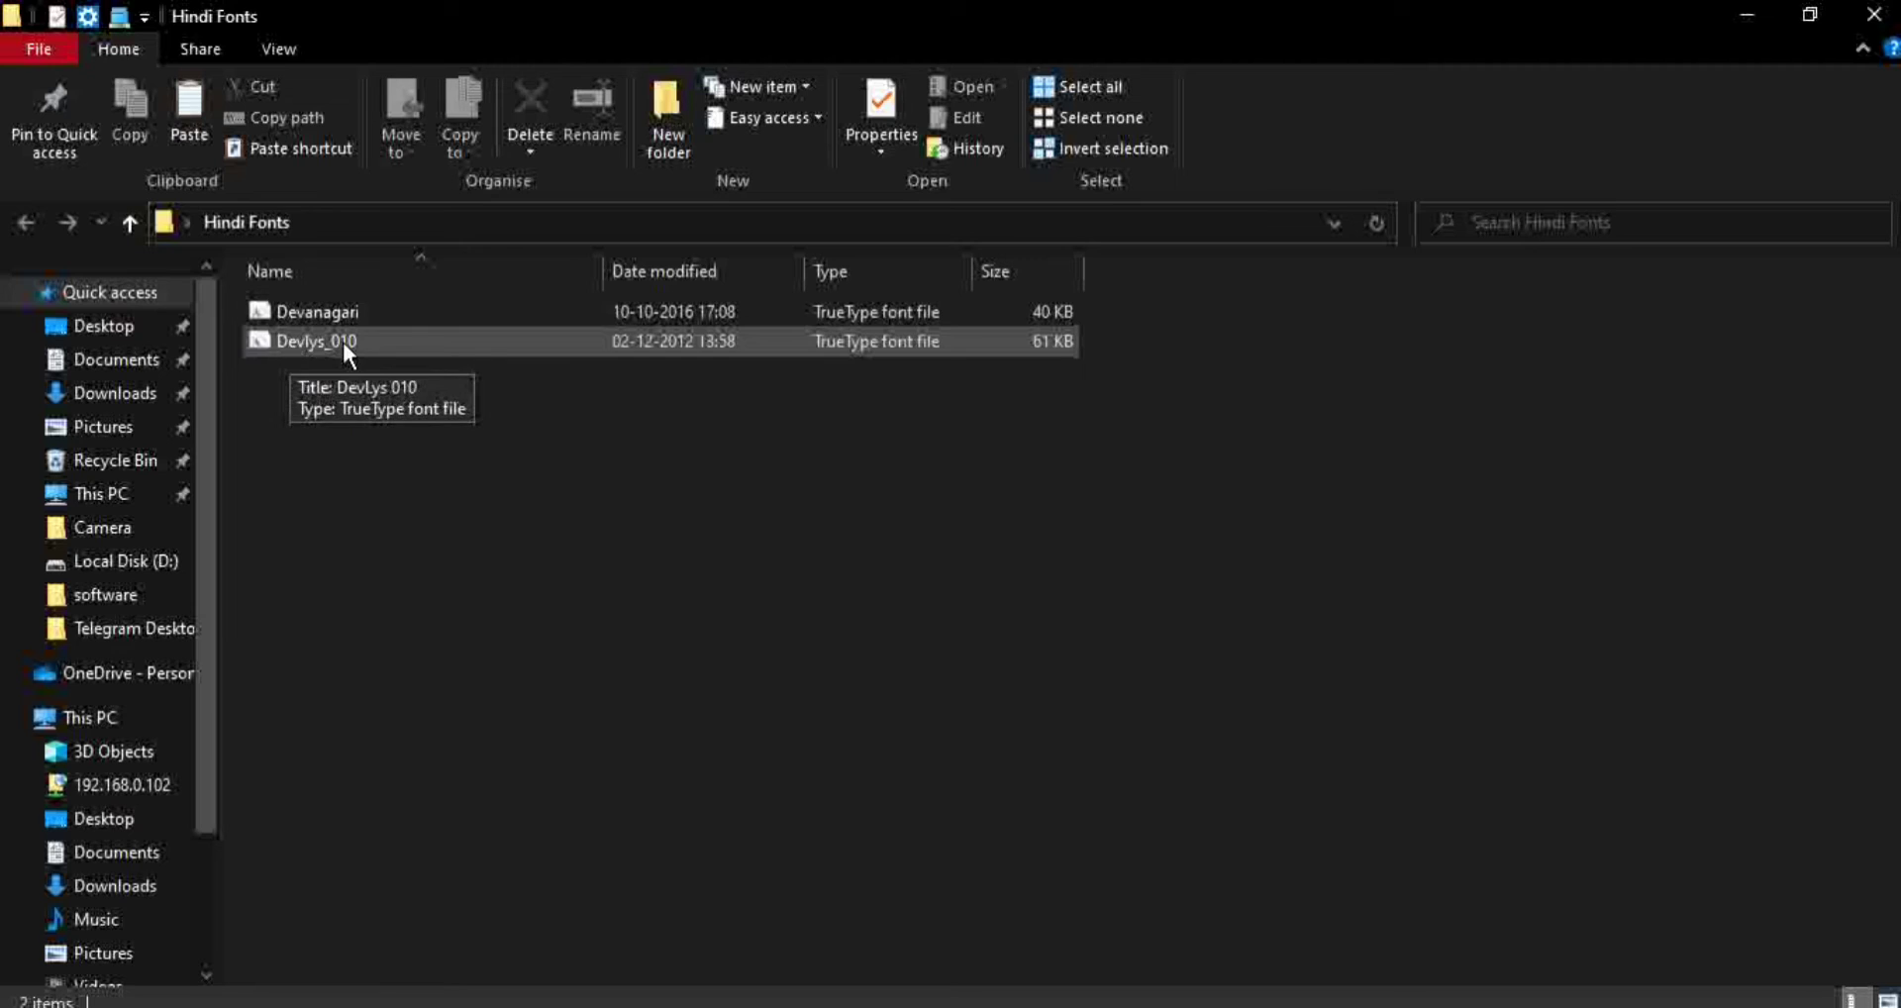
double_click(442, 311)
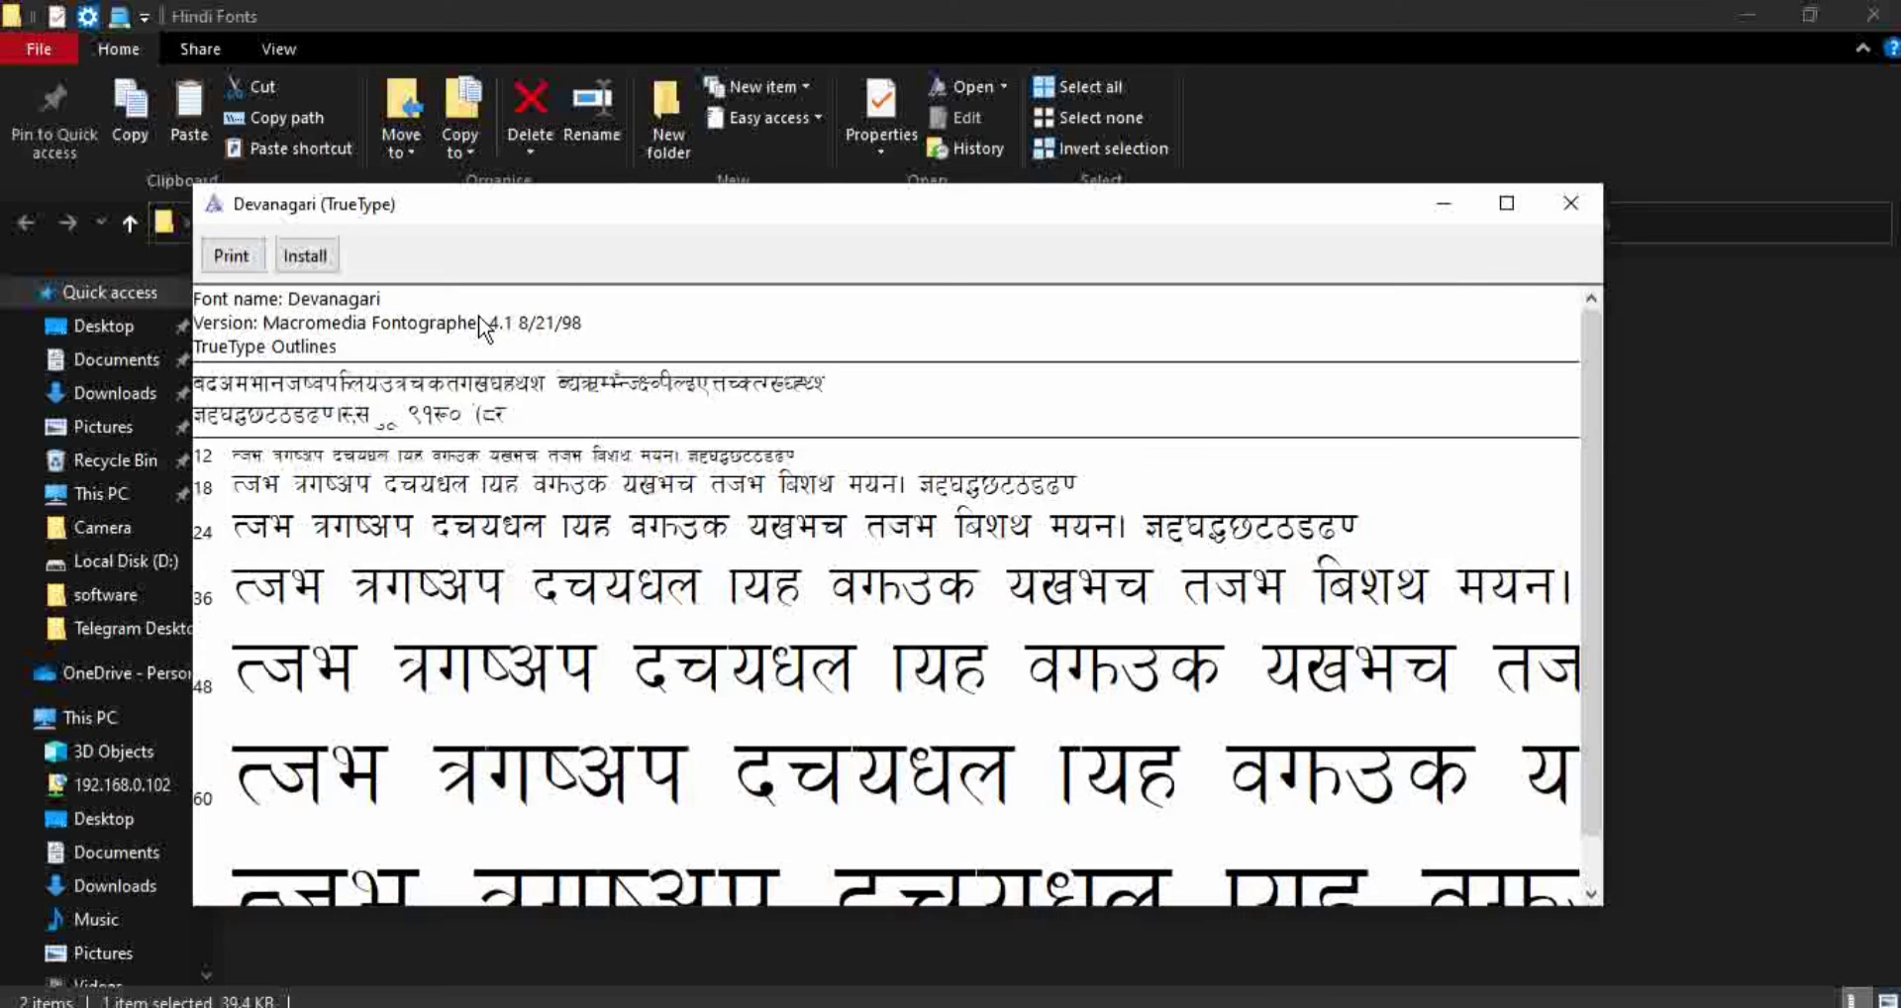
click(314, 256)
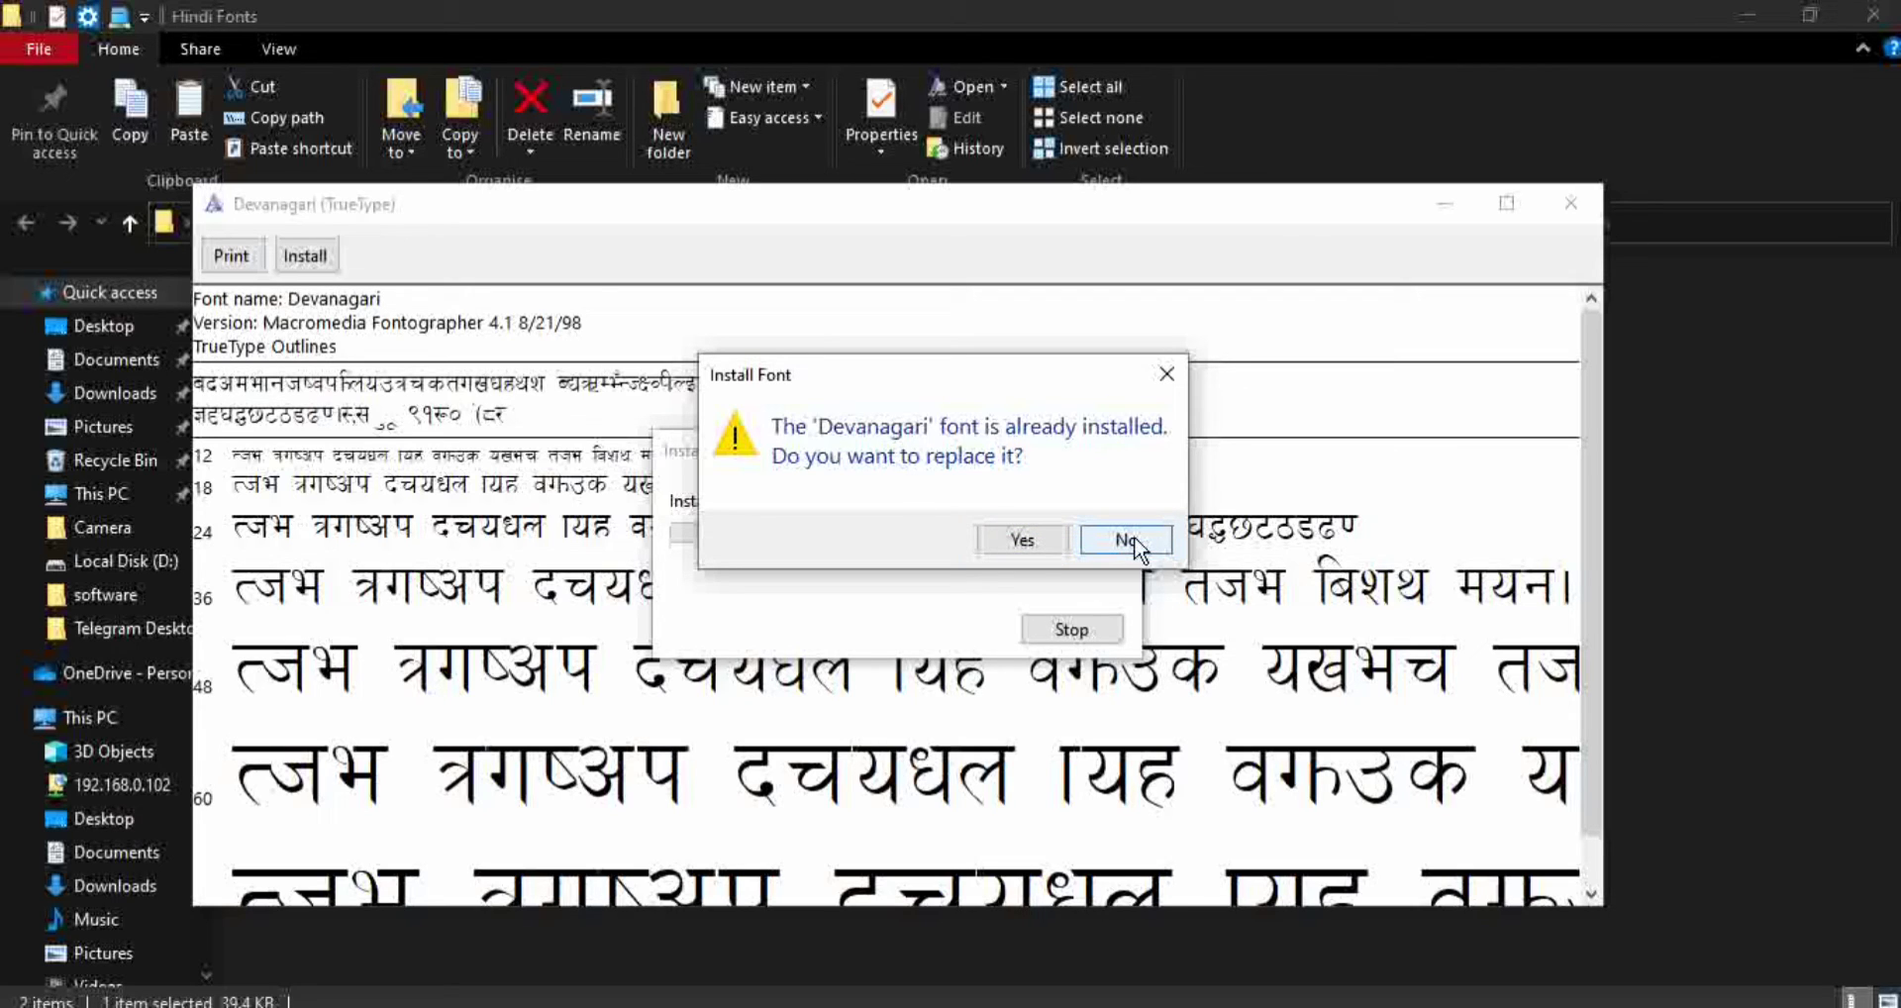
click(1051, 540)
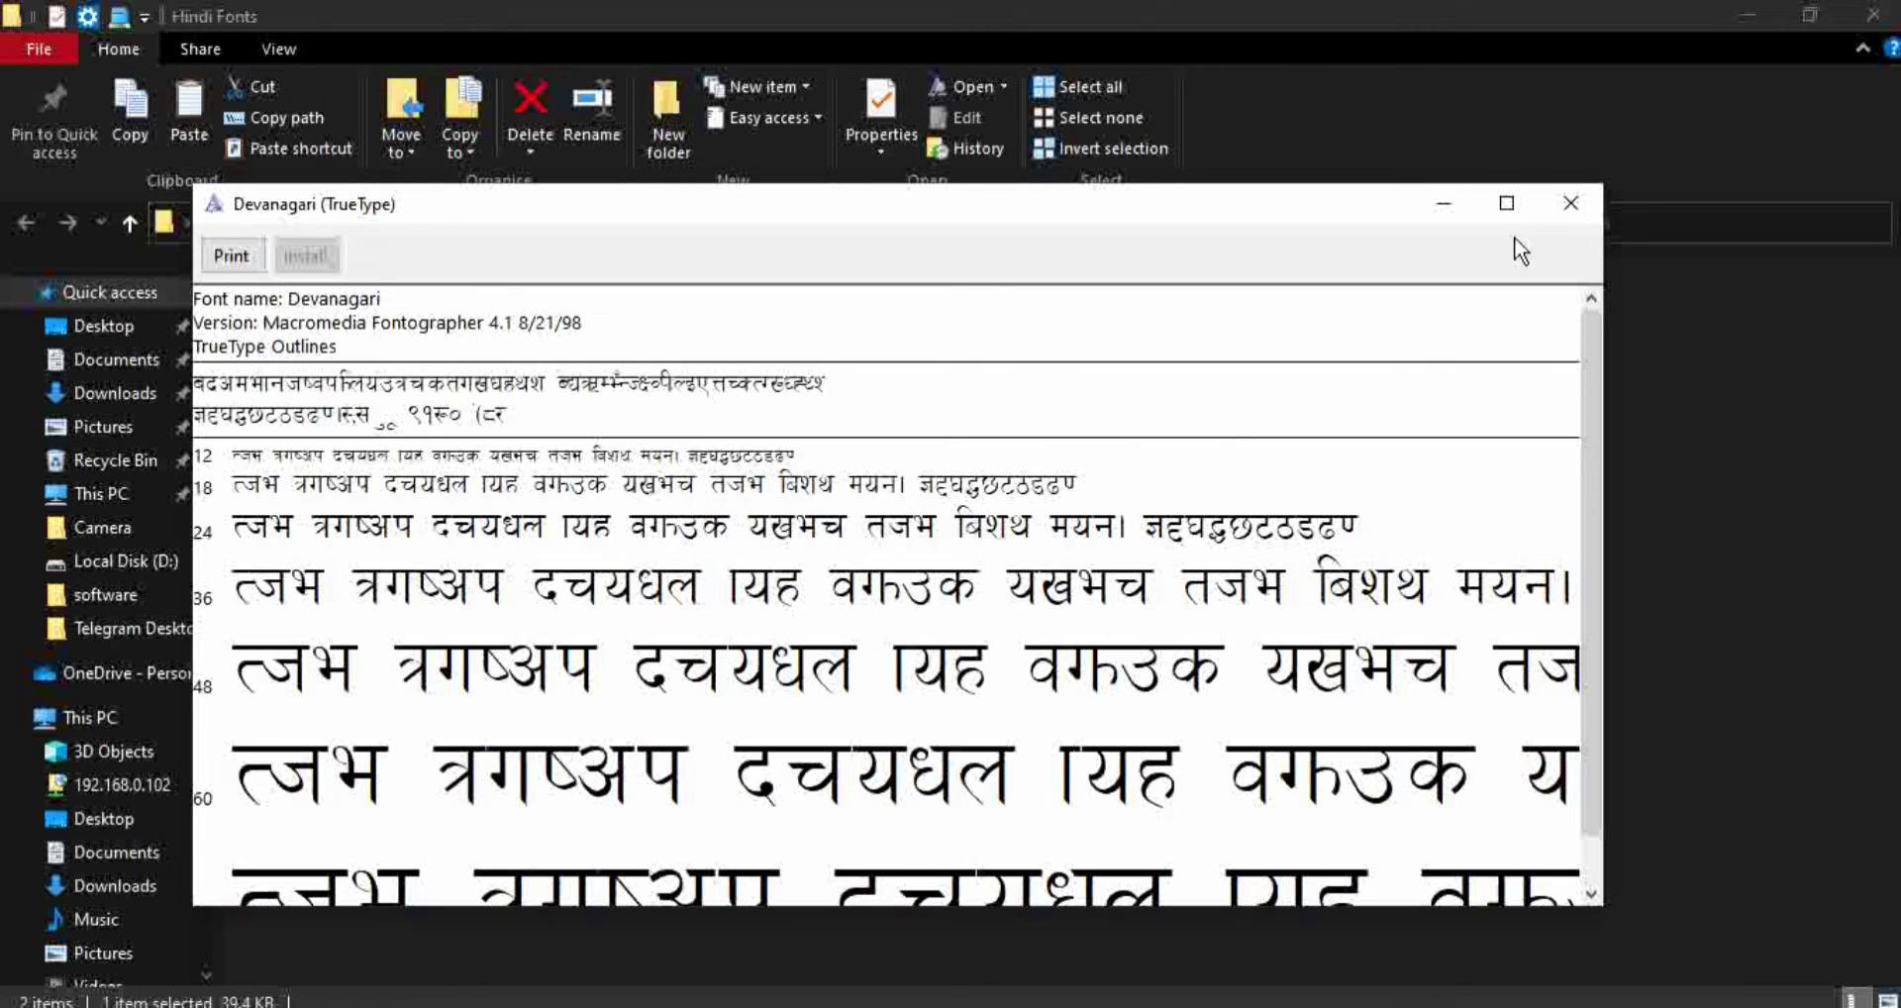
click(1570, 203)
Step: Install the DevLys 010 font from the Devlys_010 file, and close its preview and the Hindi Fonts folder
double_click(324, 342)
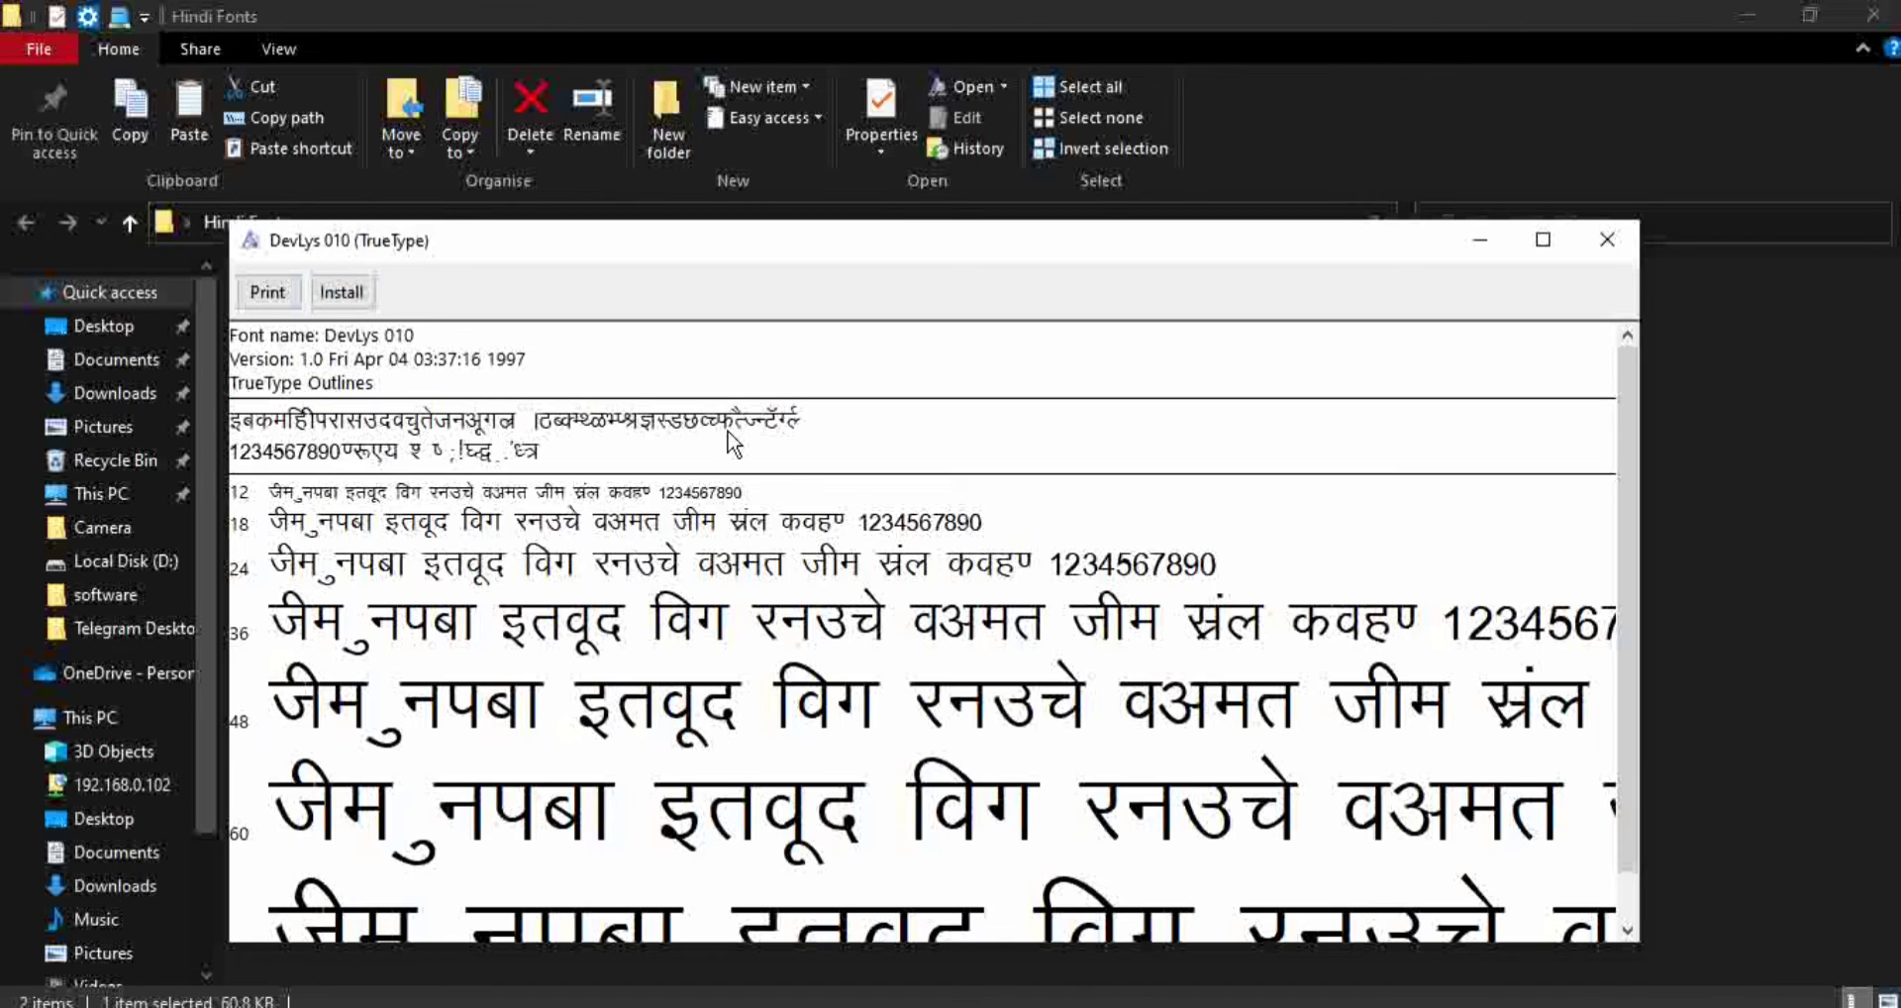
click(332, 296)
click(1604, 241)
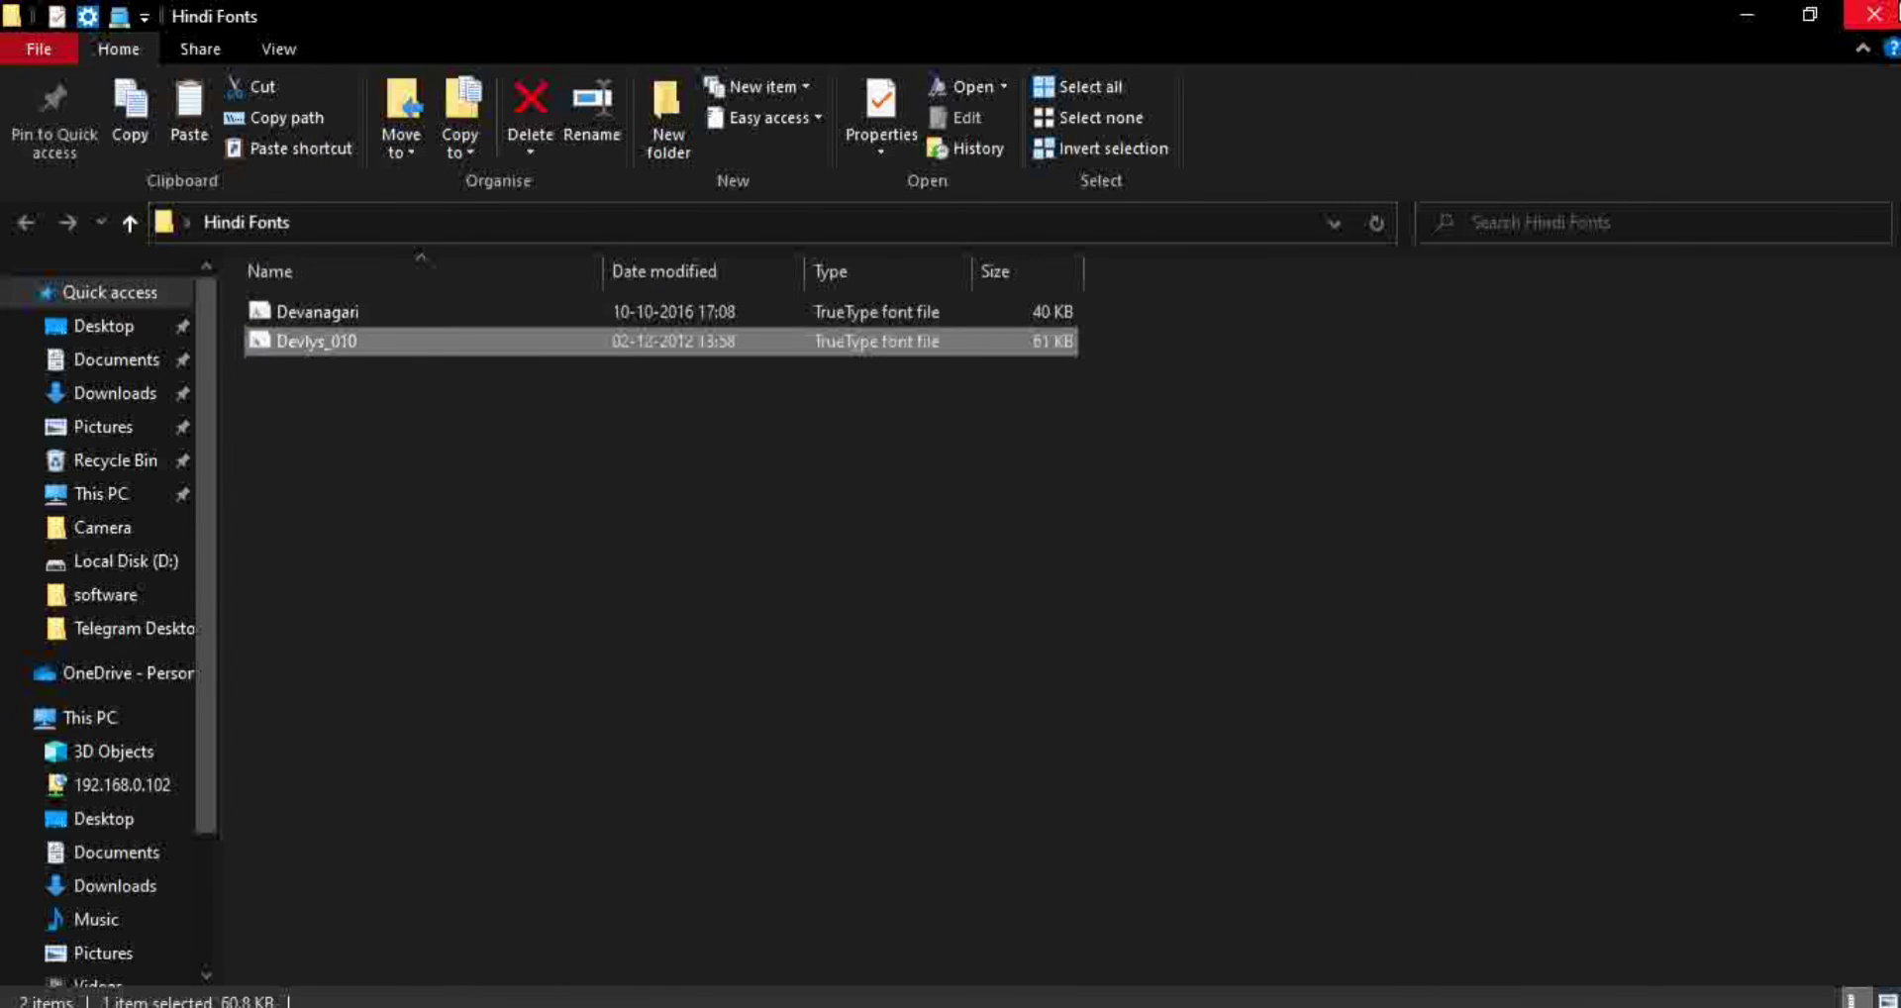
click(1874, 14)
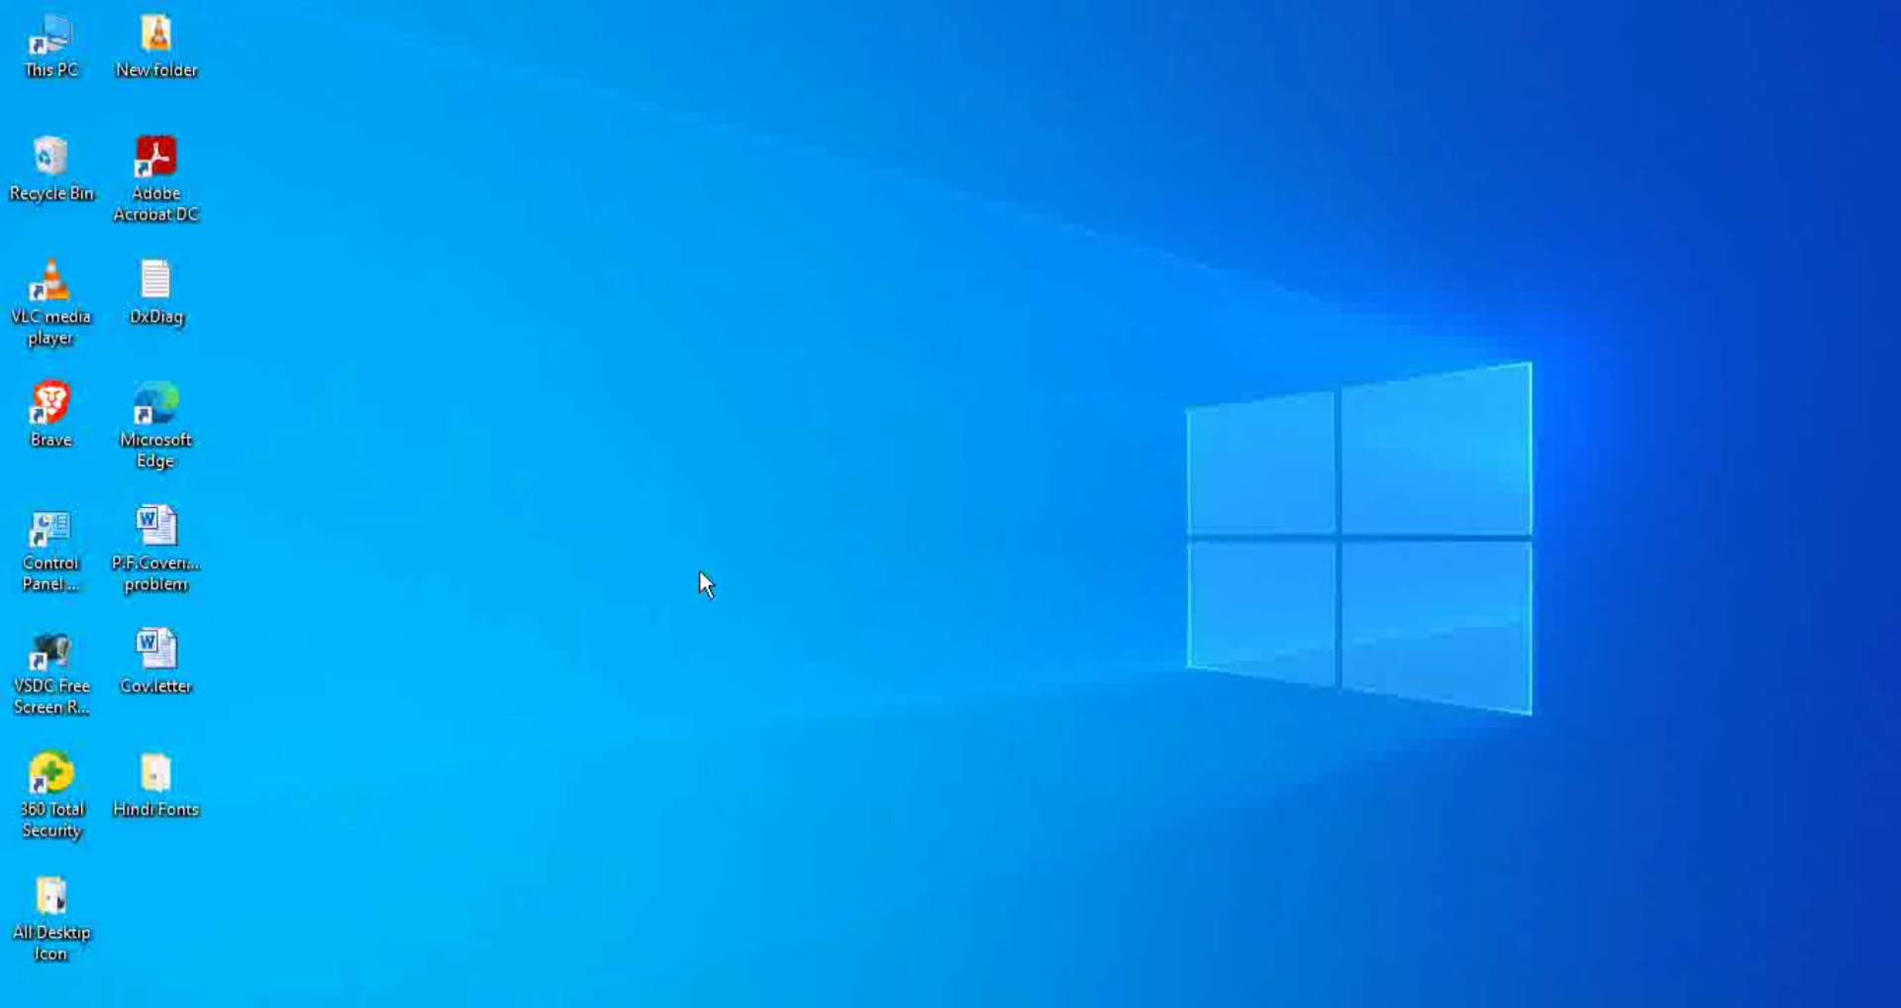
Step: Return to the open letter in Word and set the date 21.03.2018 in the reference line to Book Antiqua
mouse_move(523, 981)
click(523, 936)
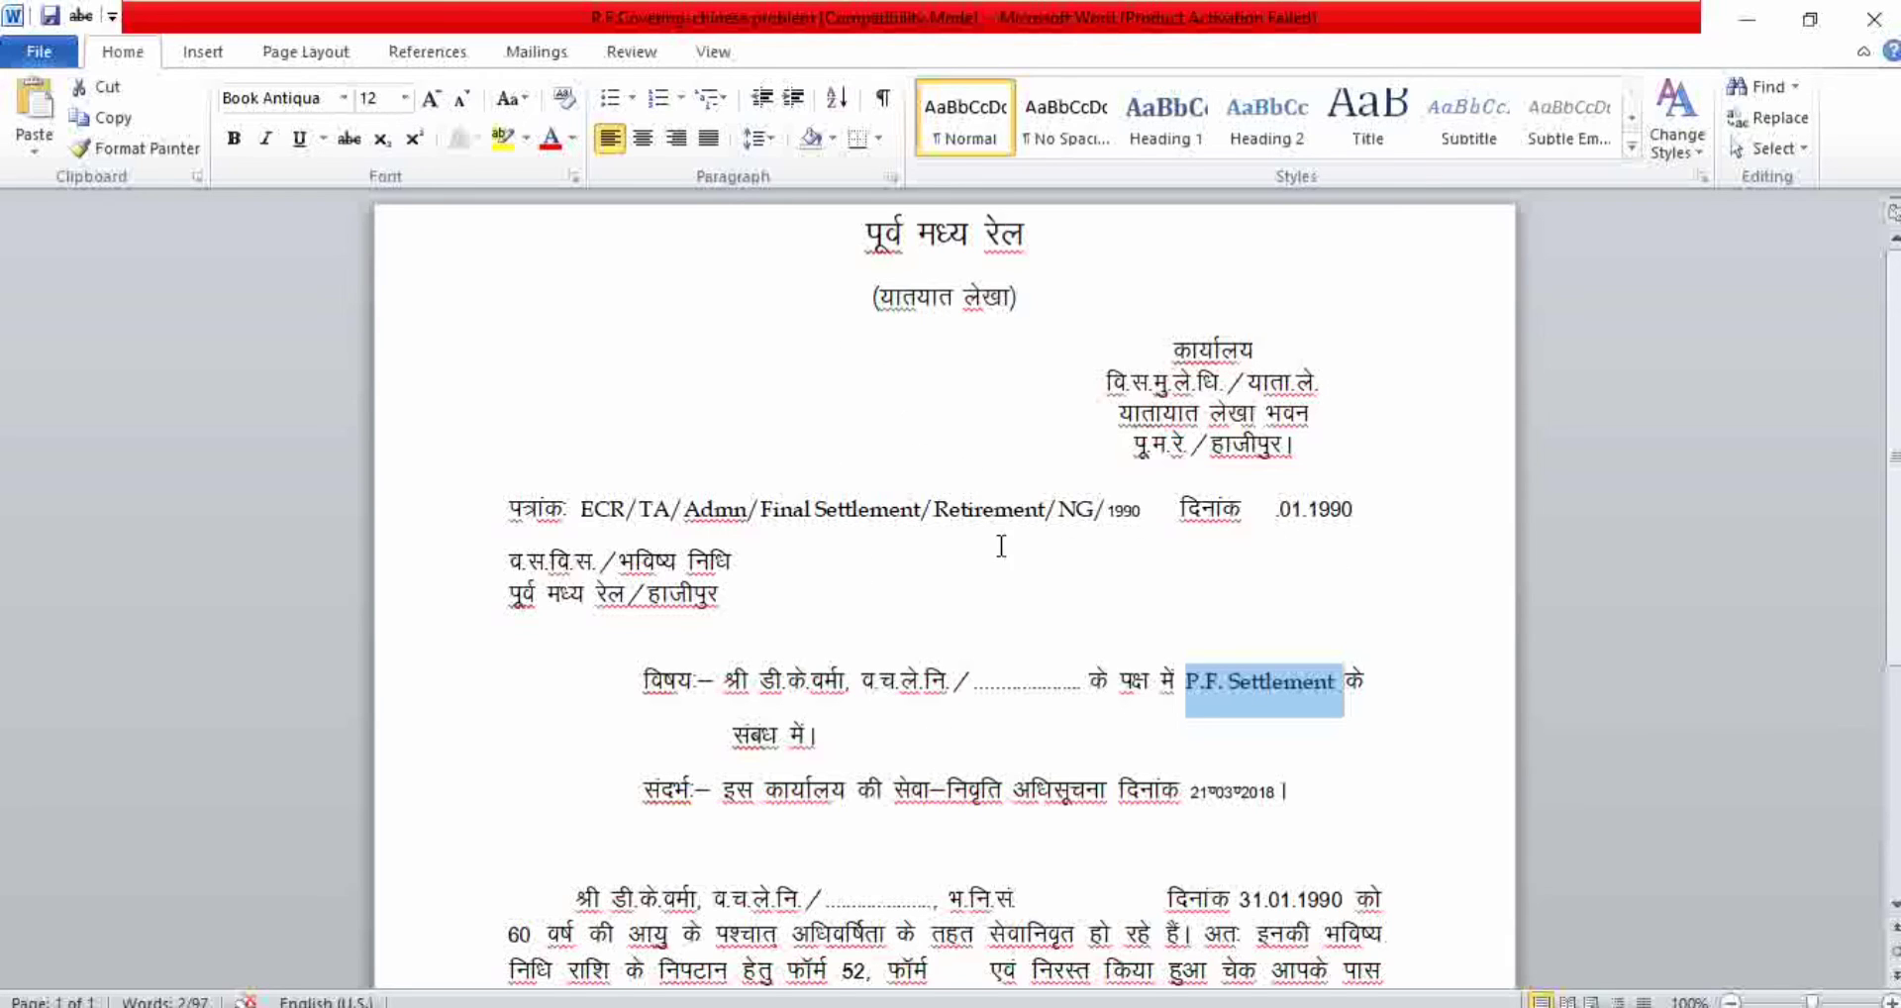
scroll(1194, 528, down, 3)
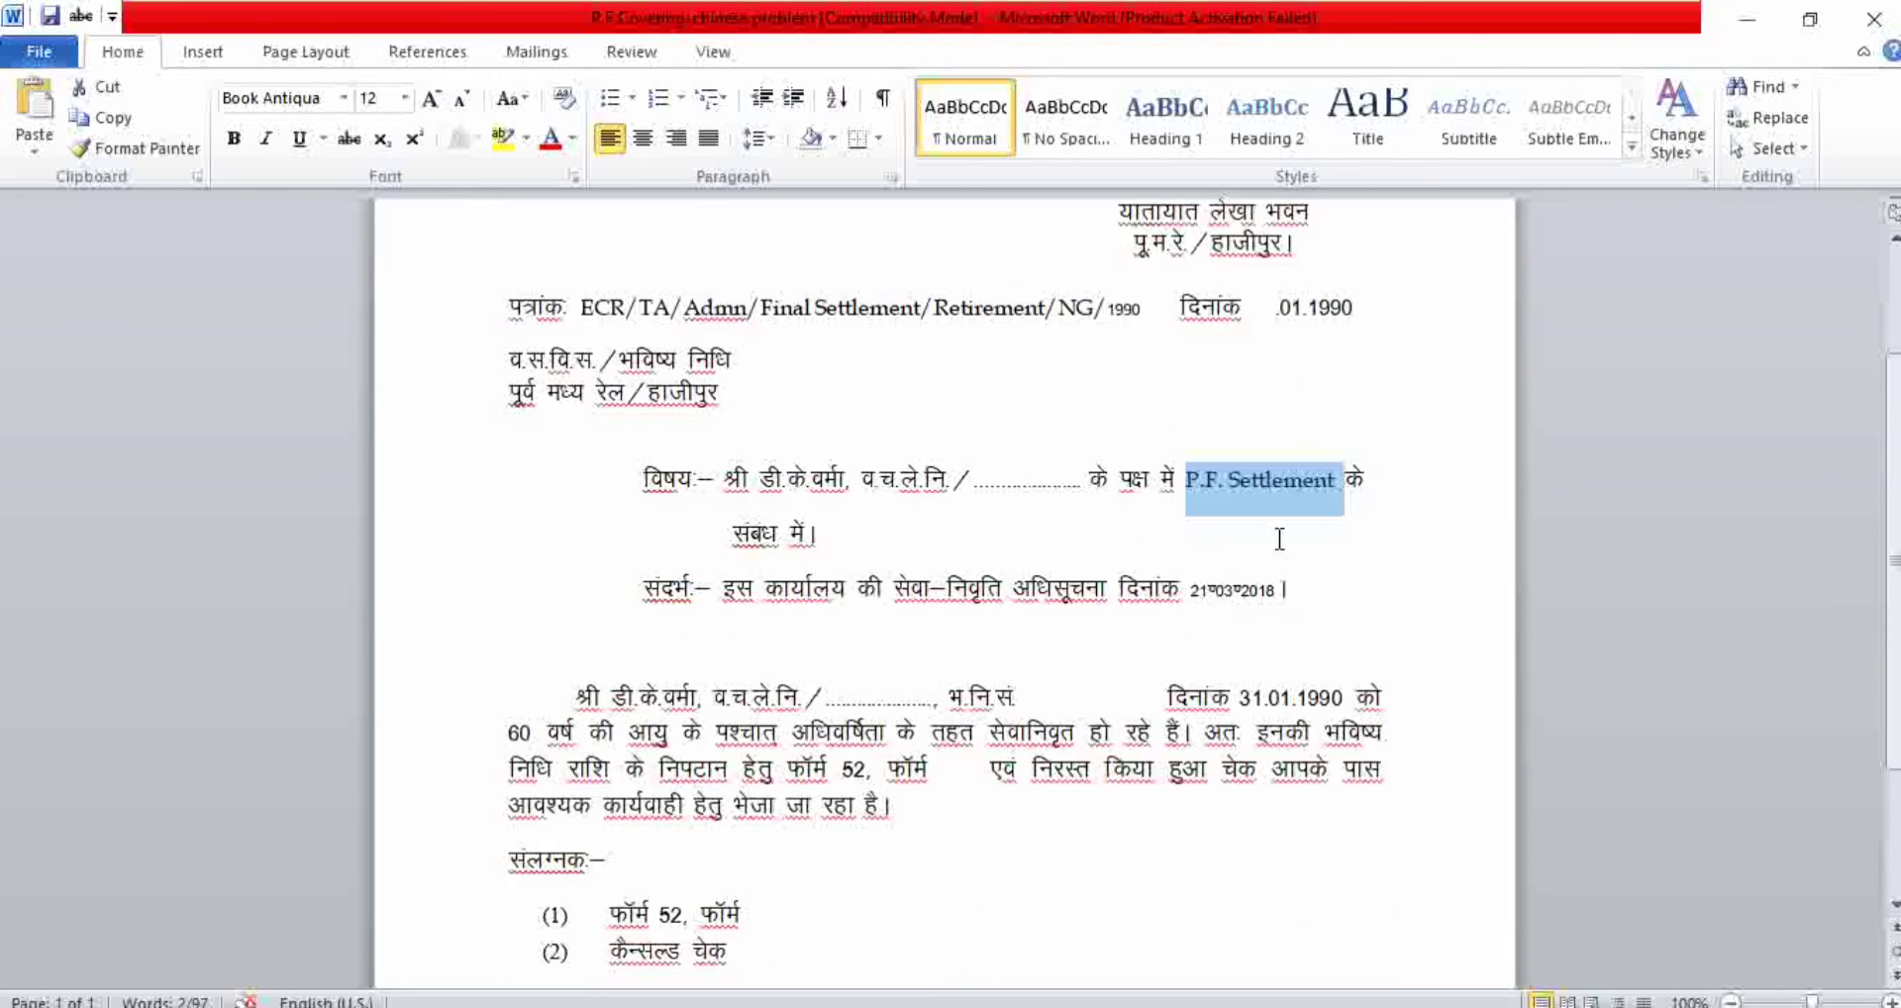
drag(1194, 591, 1285, 591)
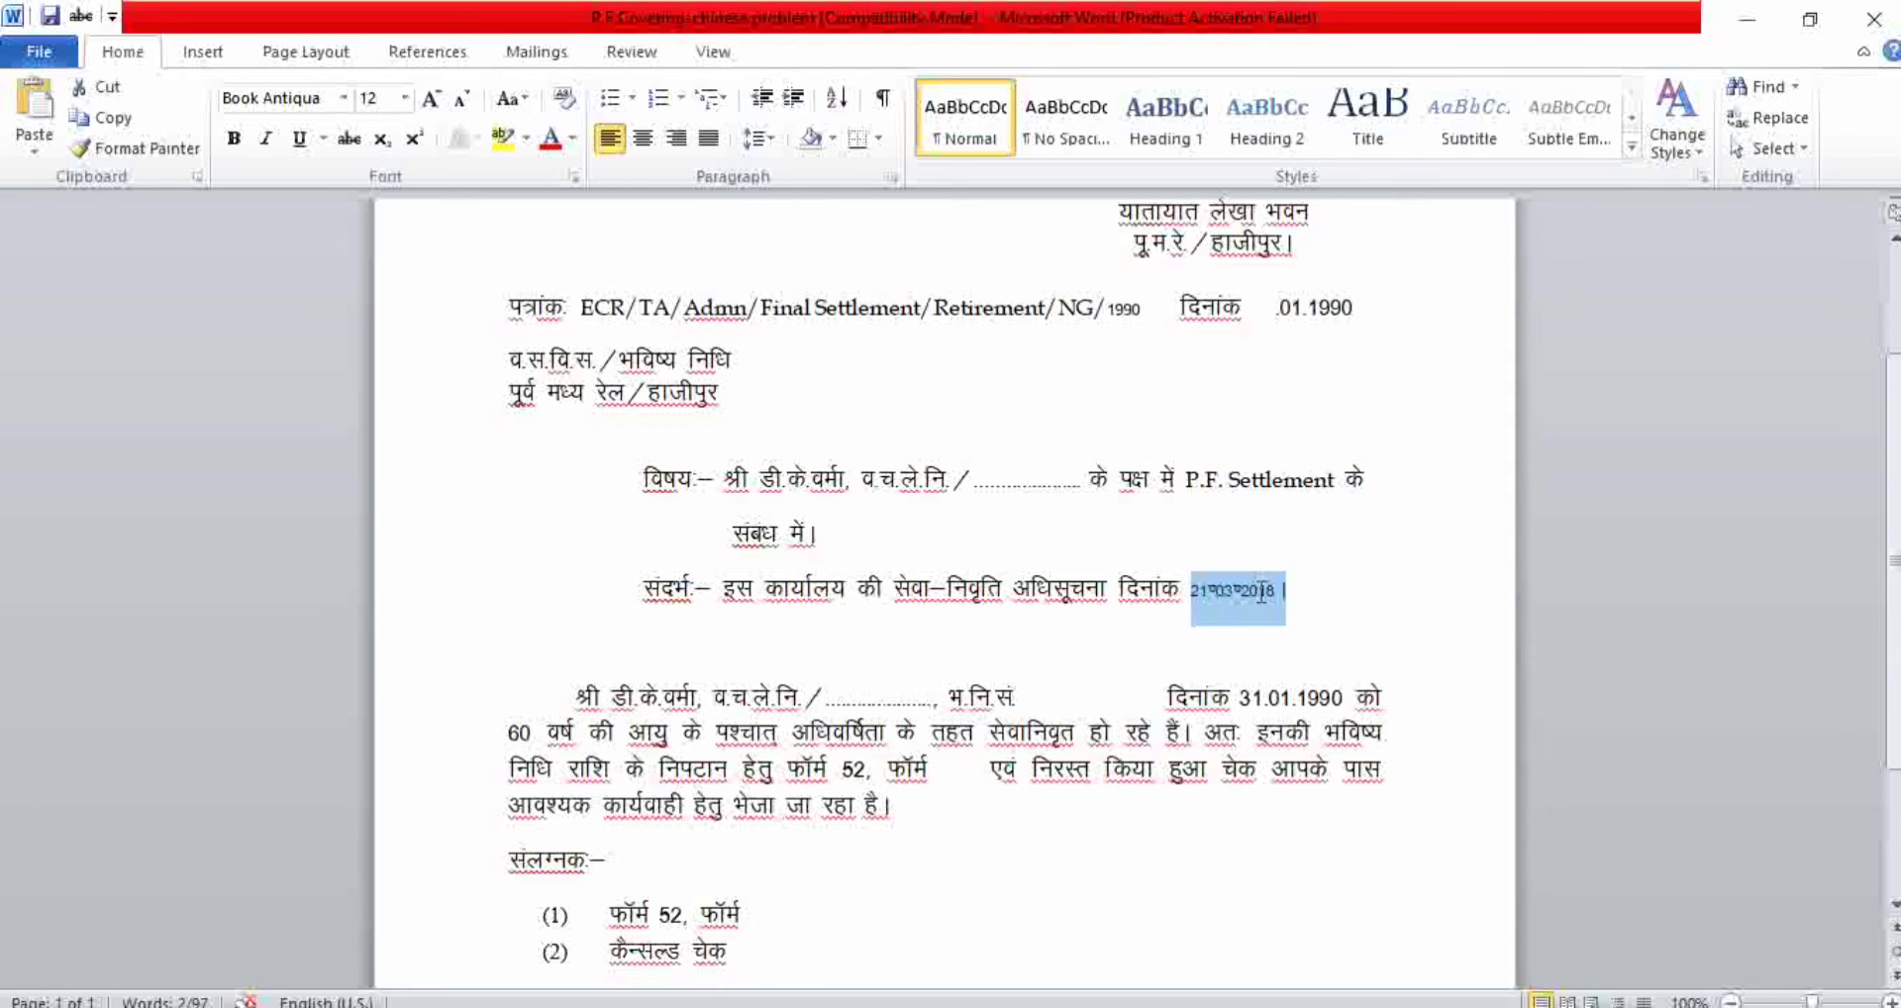
click(344, 98)
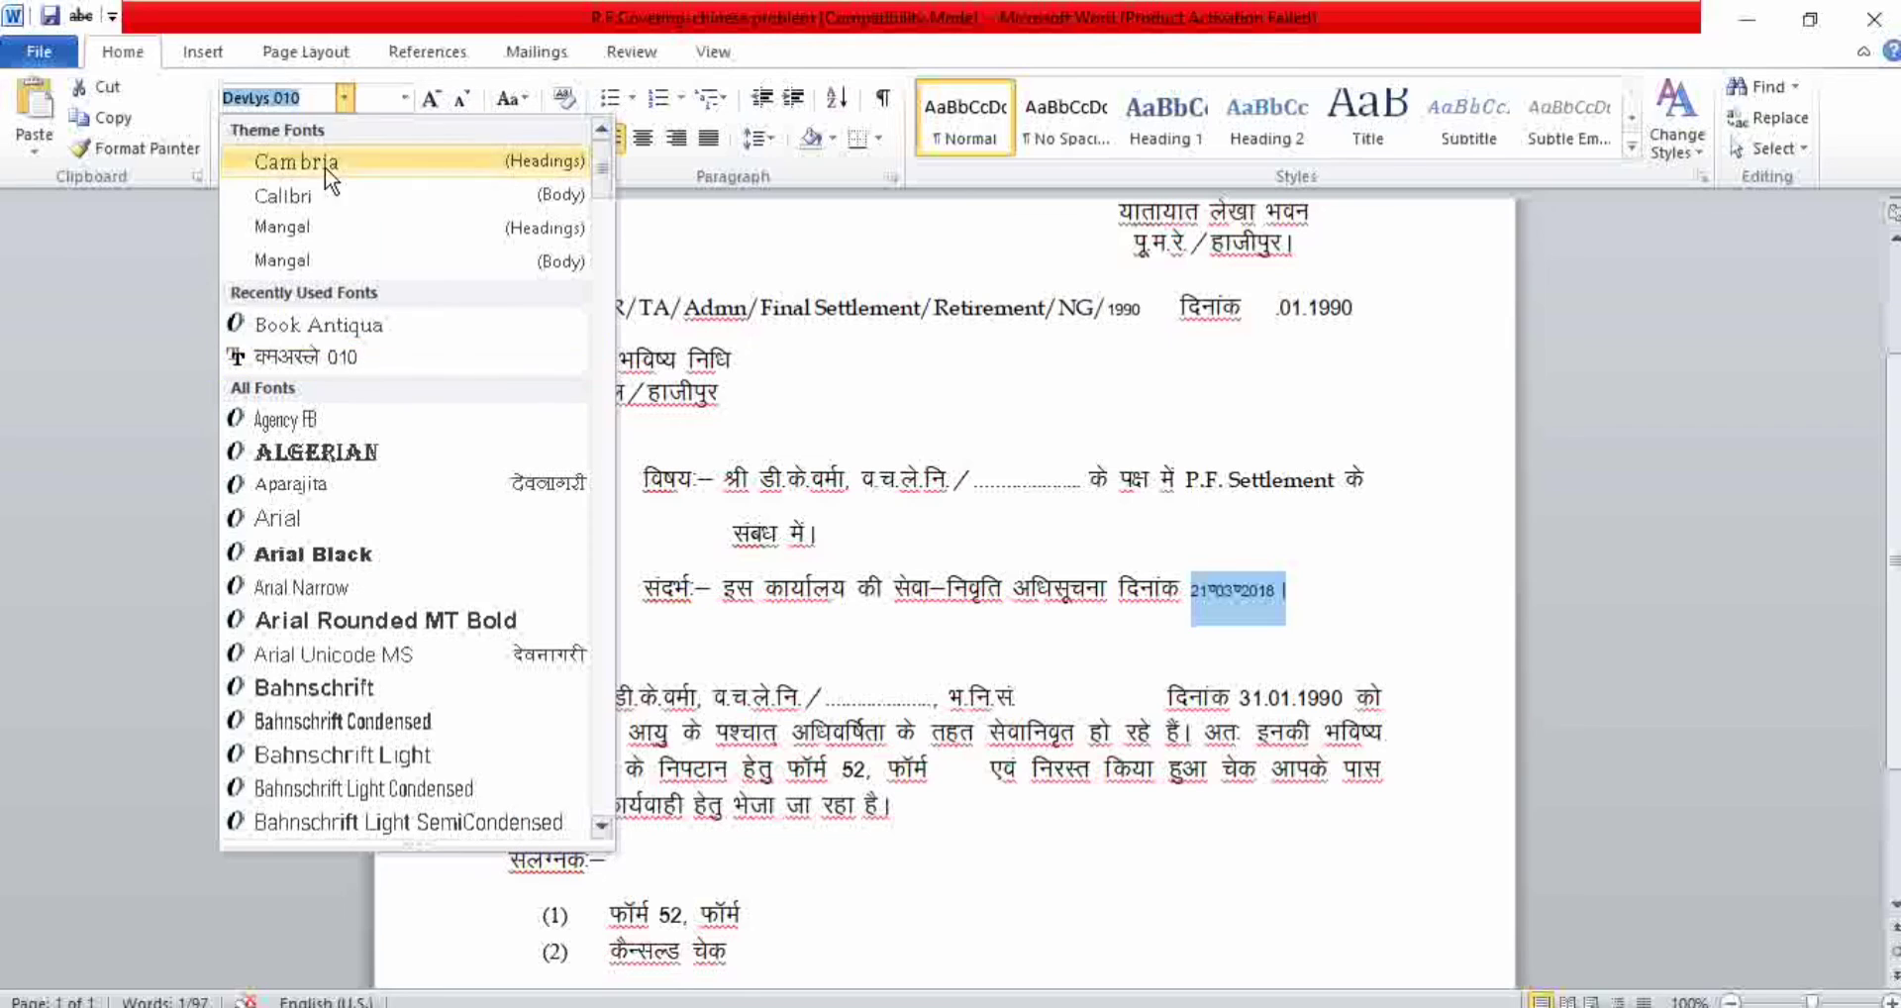
click(354, 327)
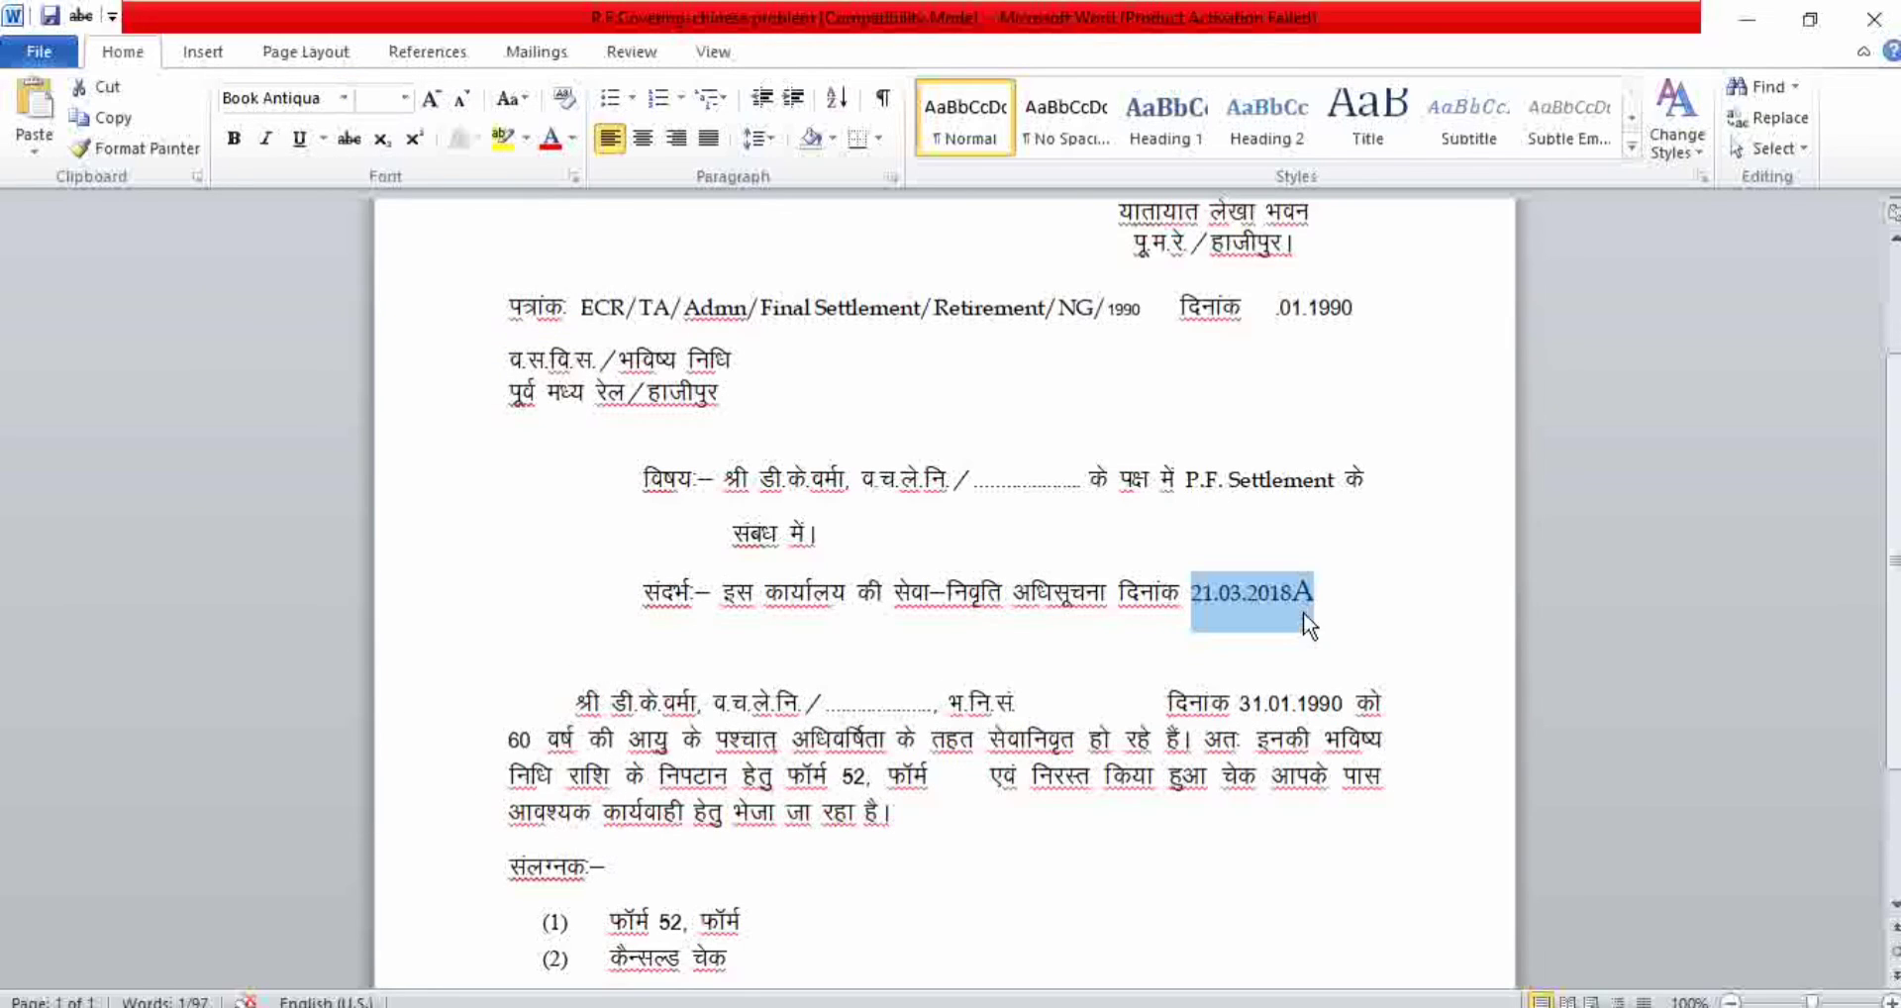
click(1375, 593)
scroll(730, 357, up, 1)
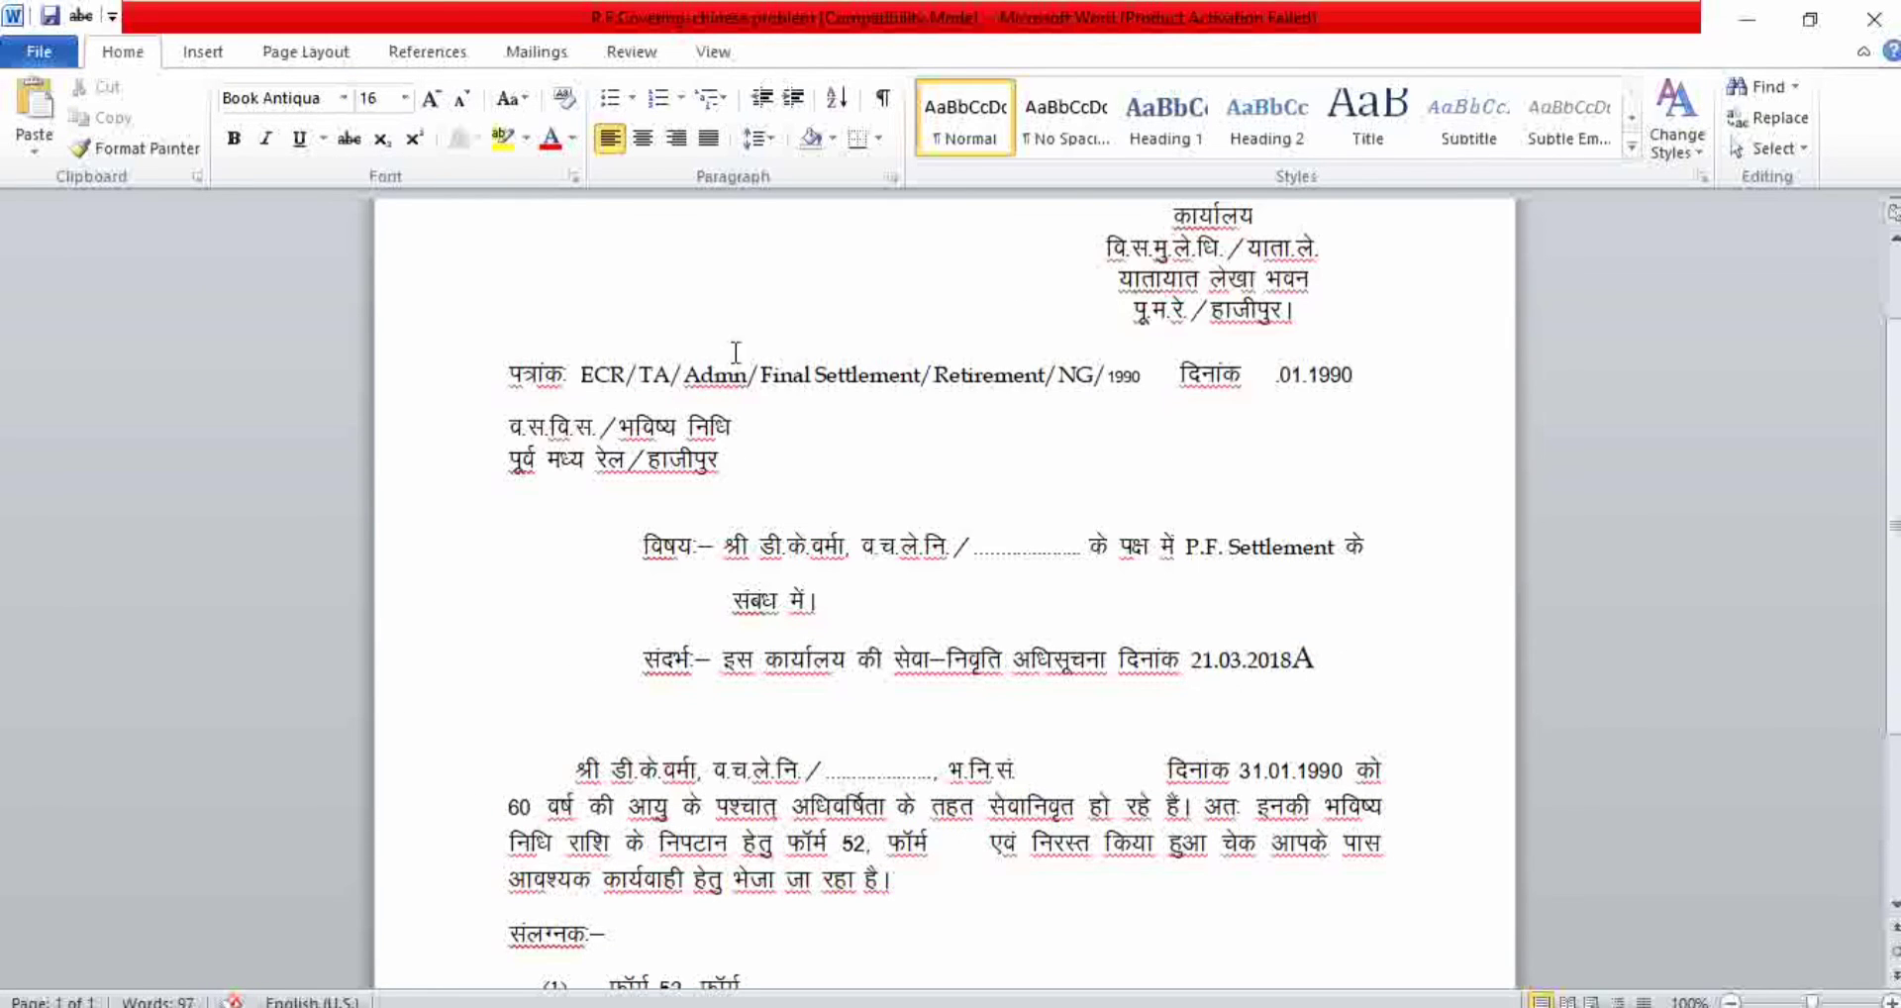
Step: Check the recently used fonts for the letter and read through the reformatted text from heading to enclosures
click(344, 97)
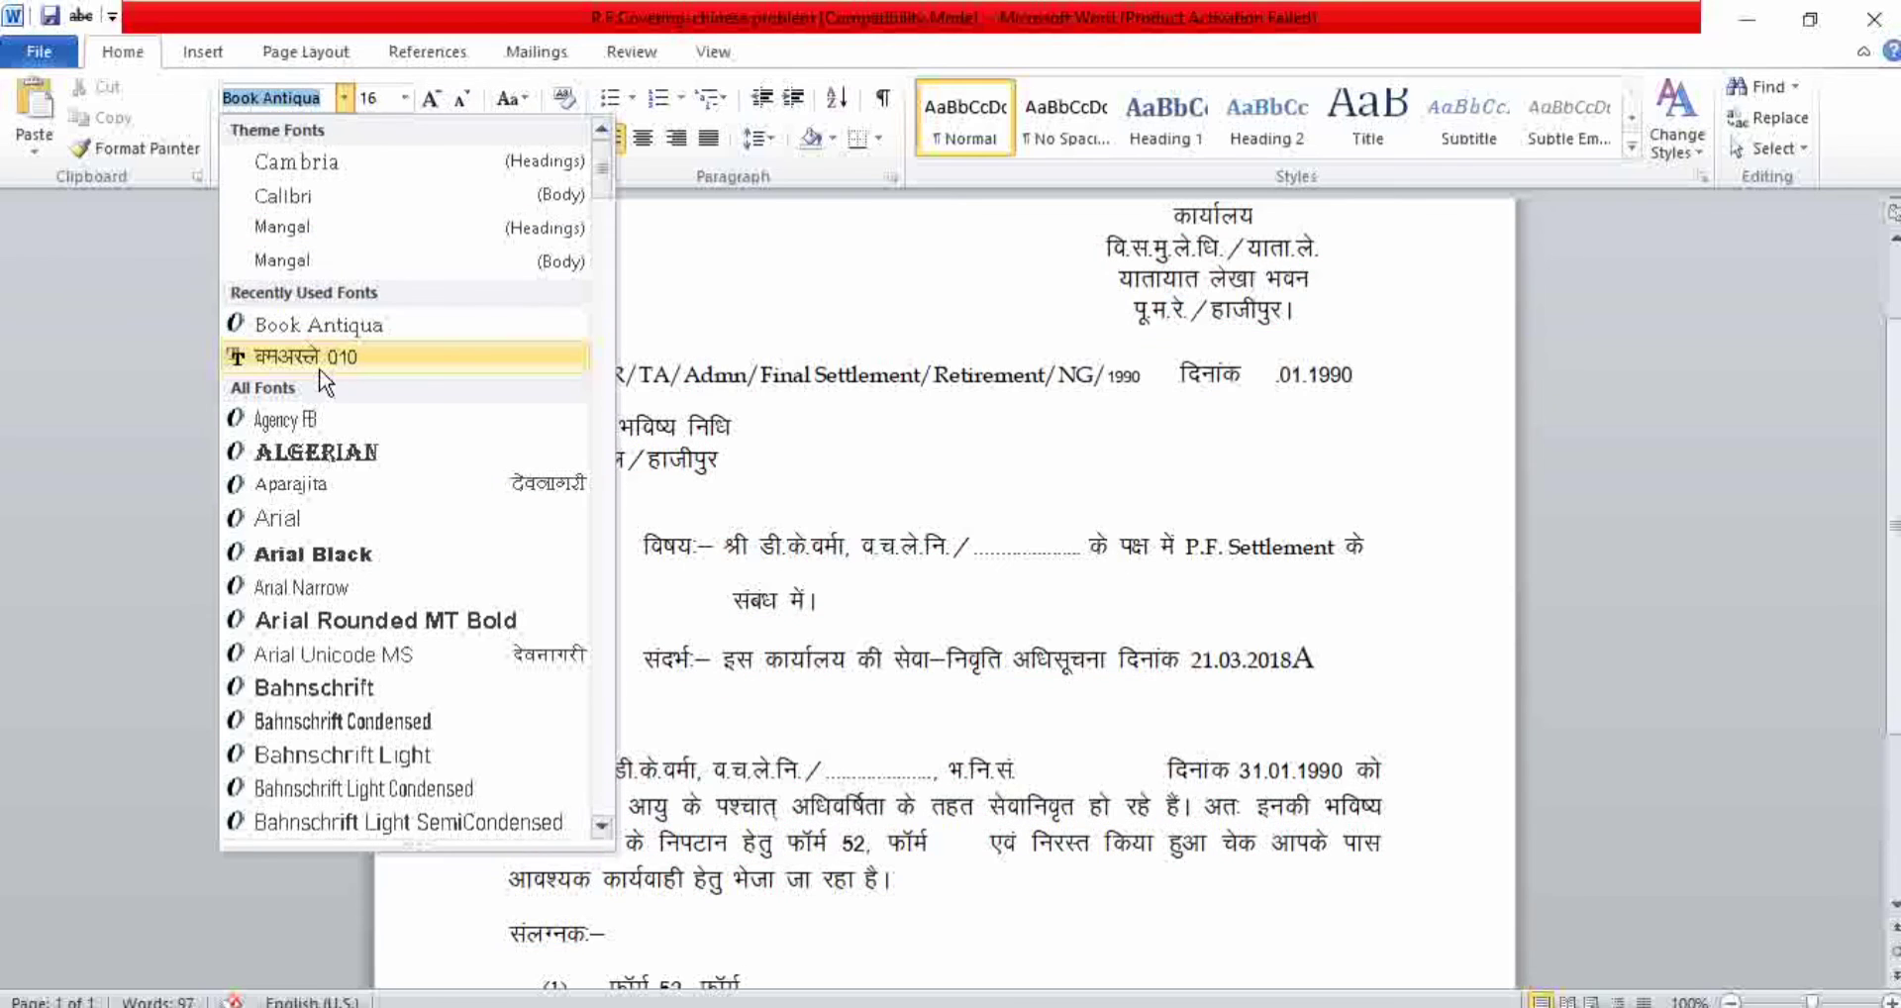
click(1582, 485)
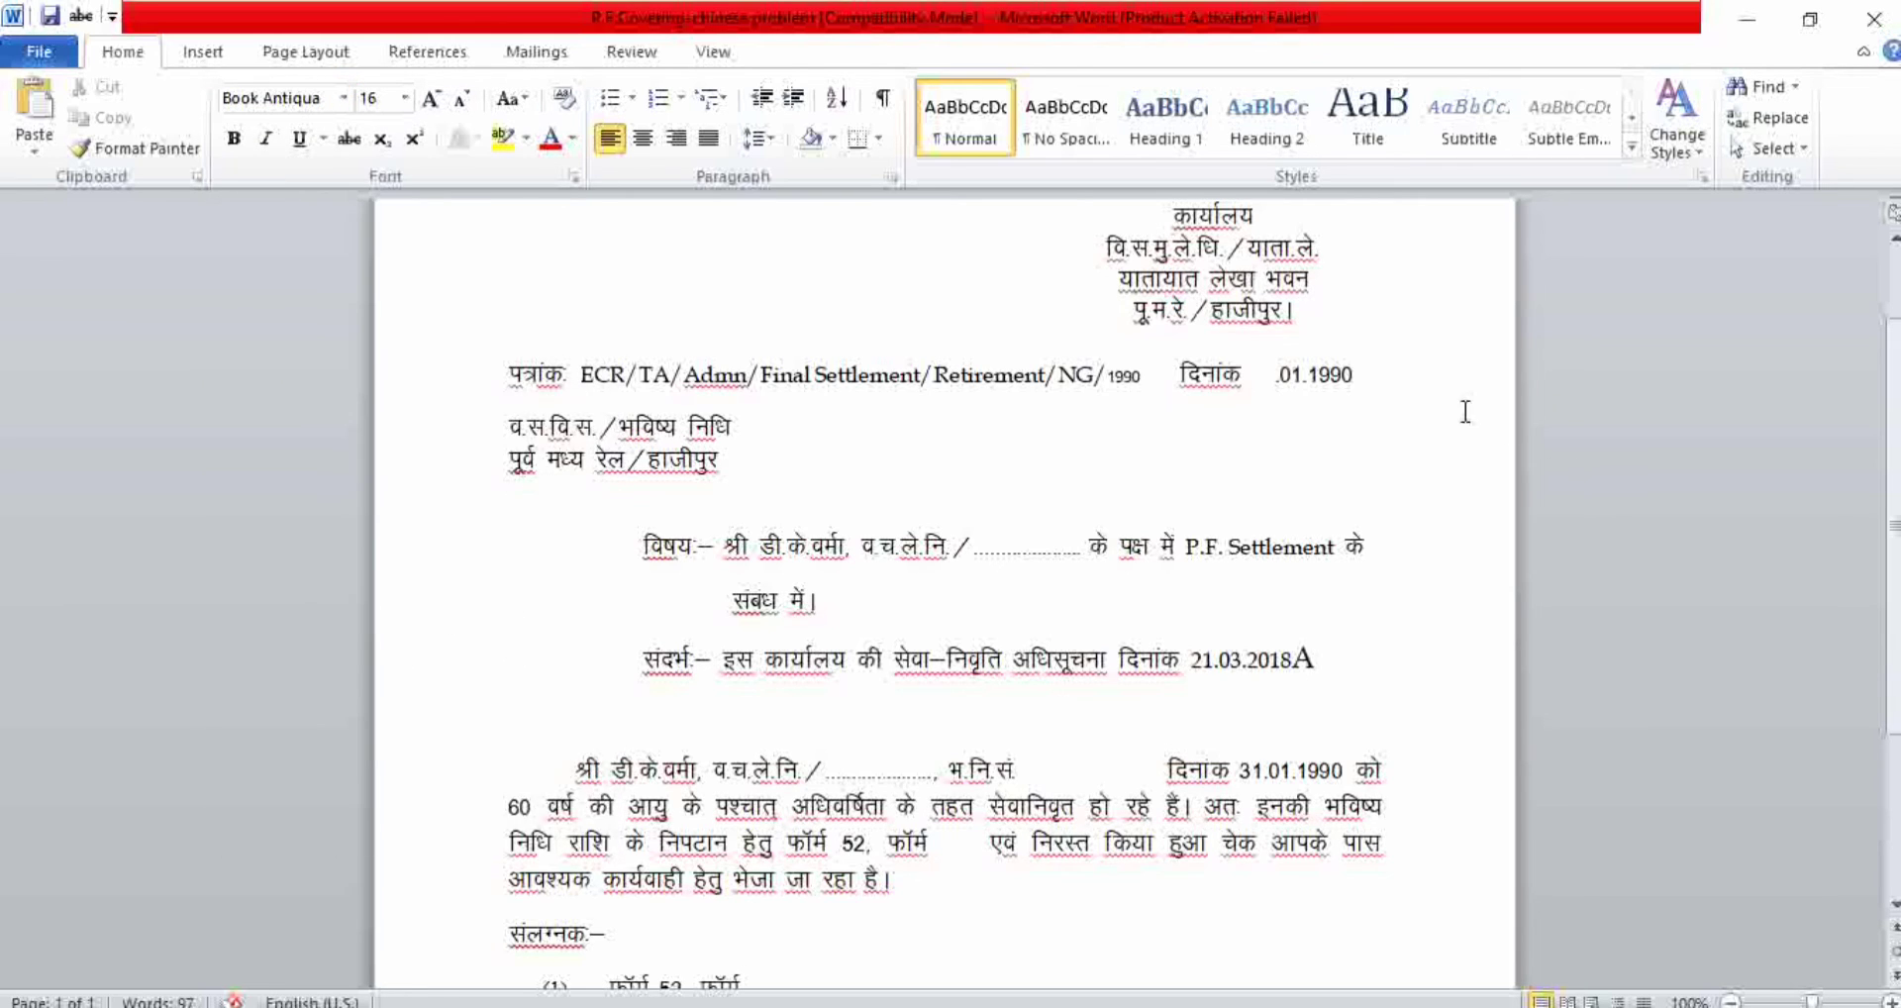
scroll(1464, 411, down, 4)
scroll(1430, 407, up, 5)
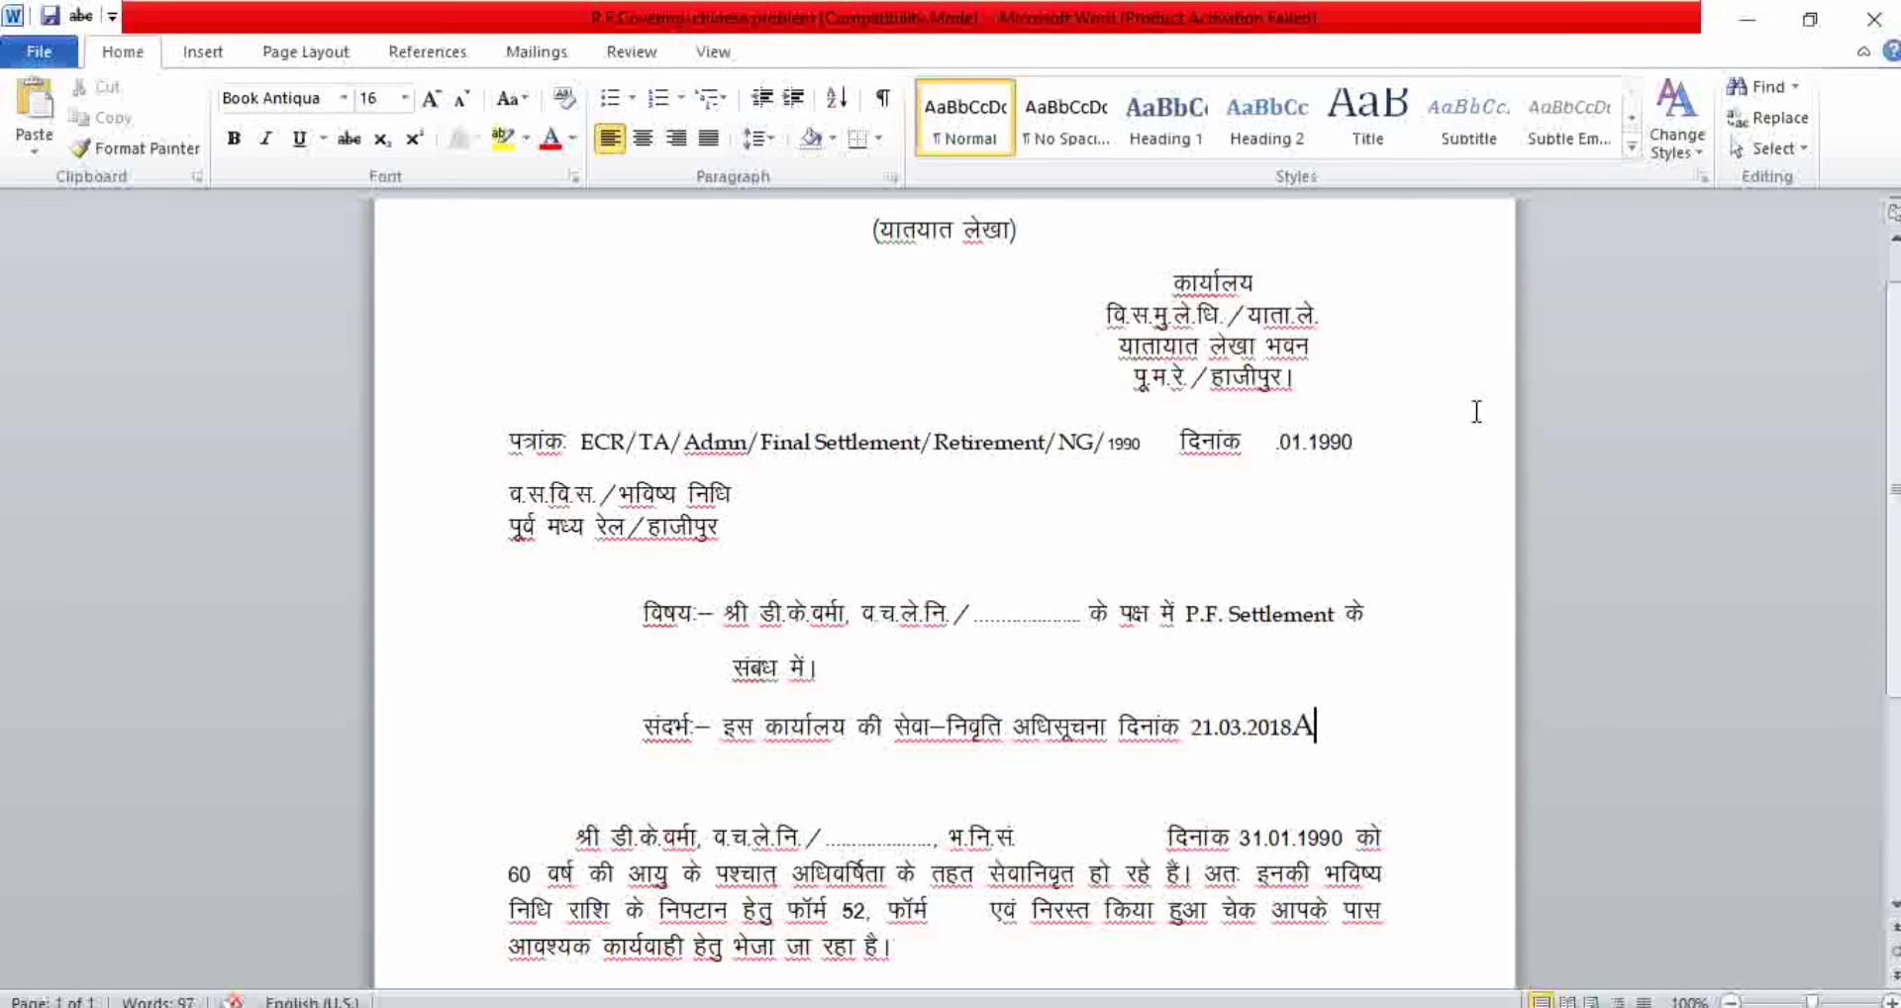
scroll(1460, 407, up, 1)
scroll(911, 374, down, 5)
scroll(911, 374, up, 6)
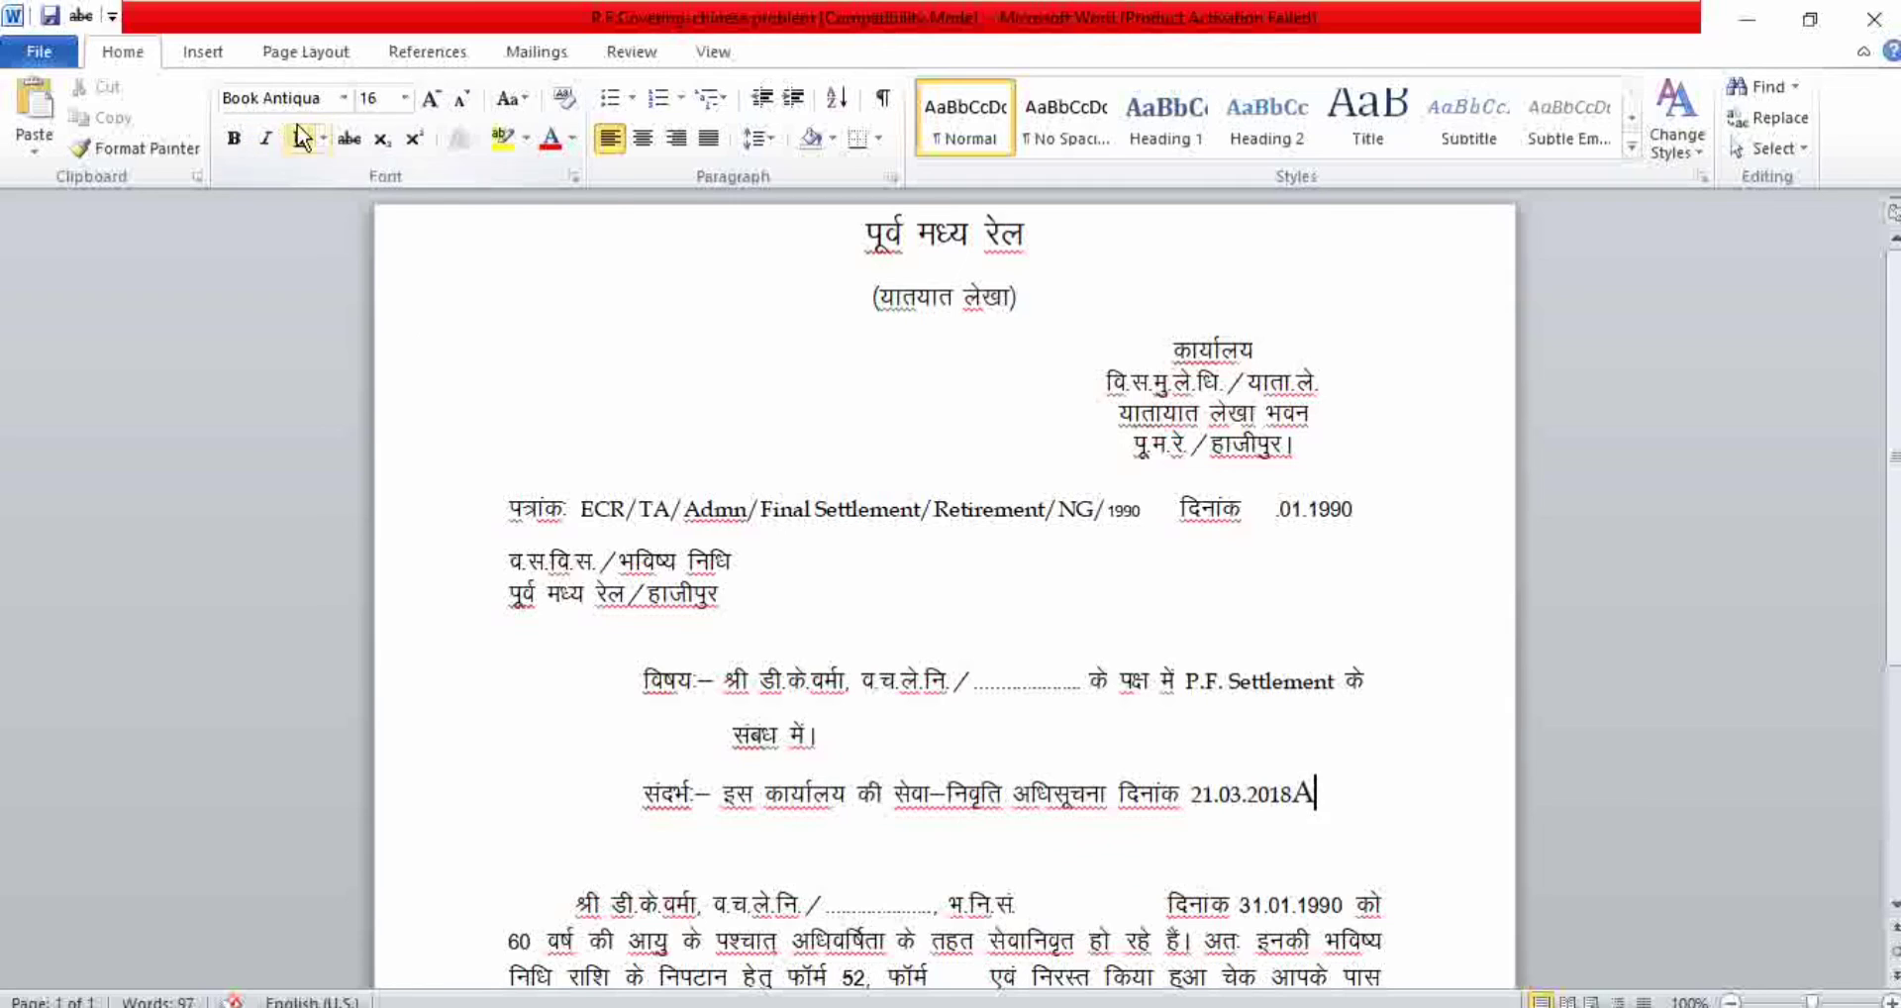
click(342, 99)
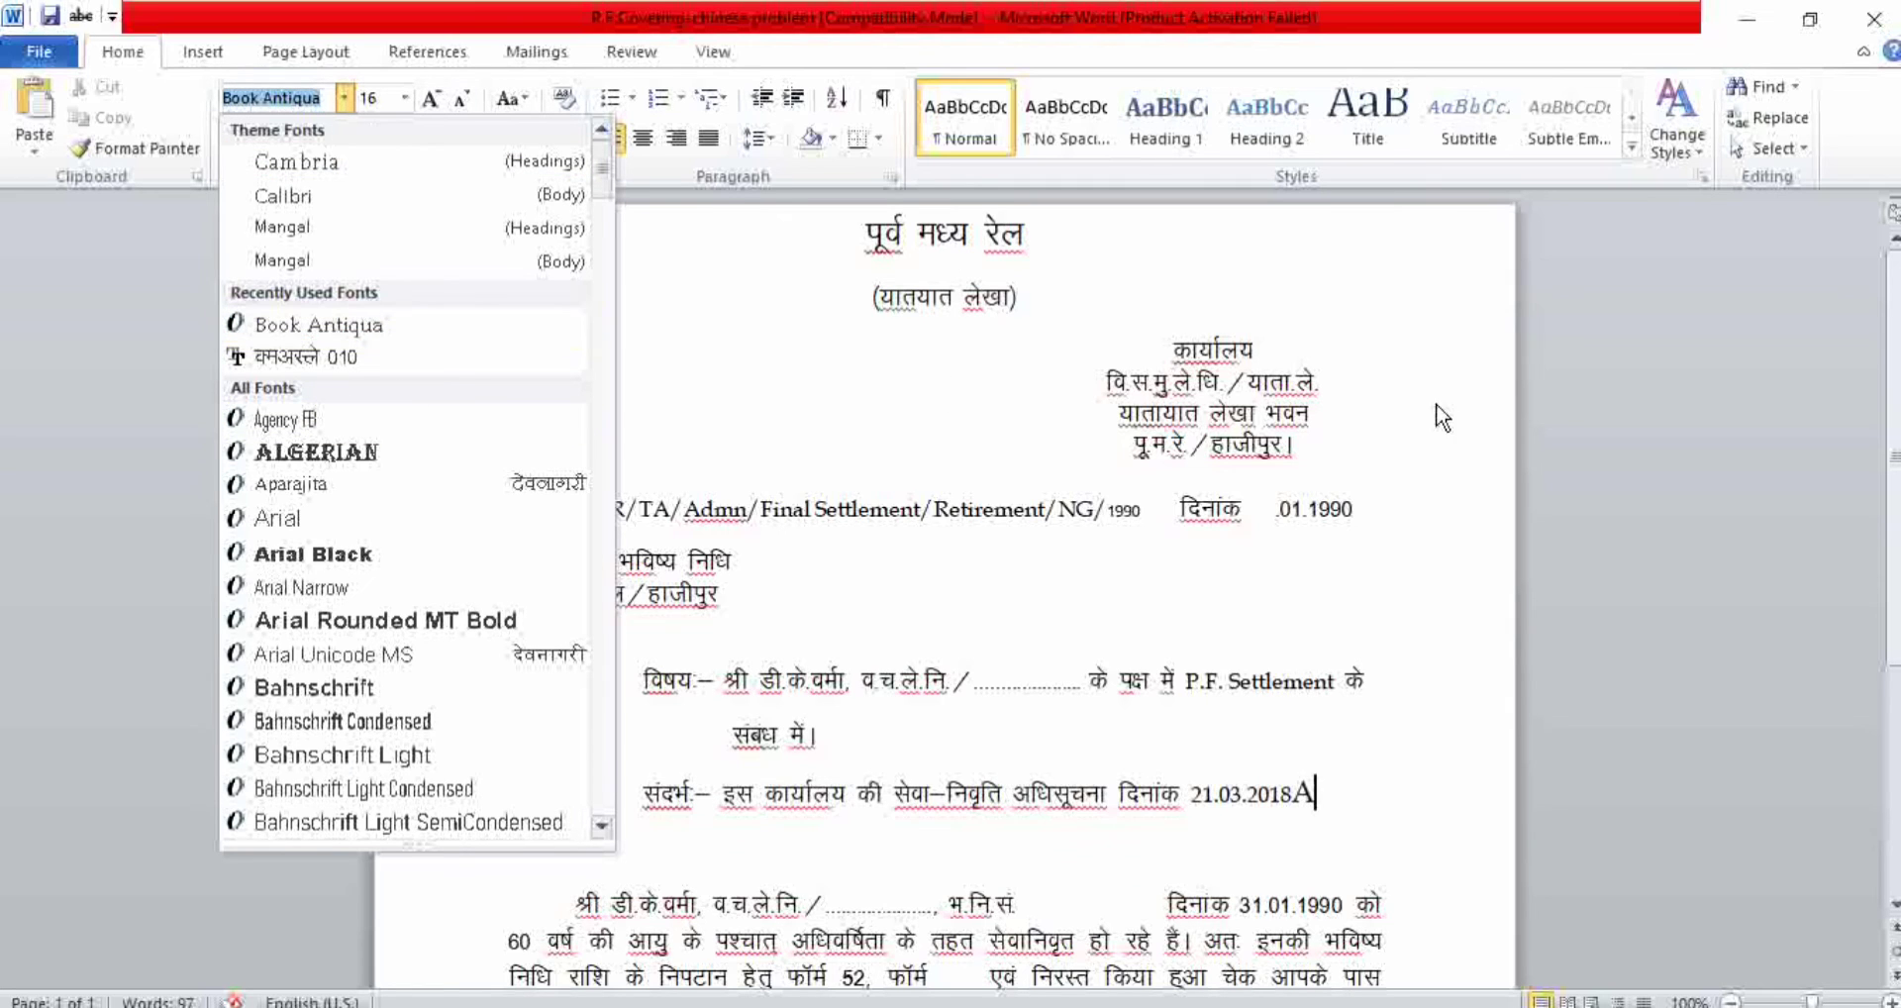
click(1144, 865)
scroll(1005, 635, down, 6)
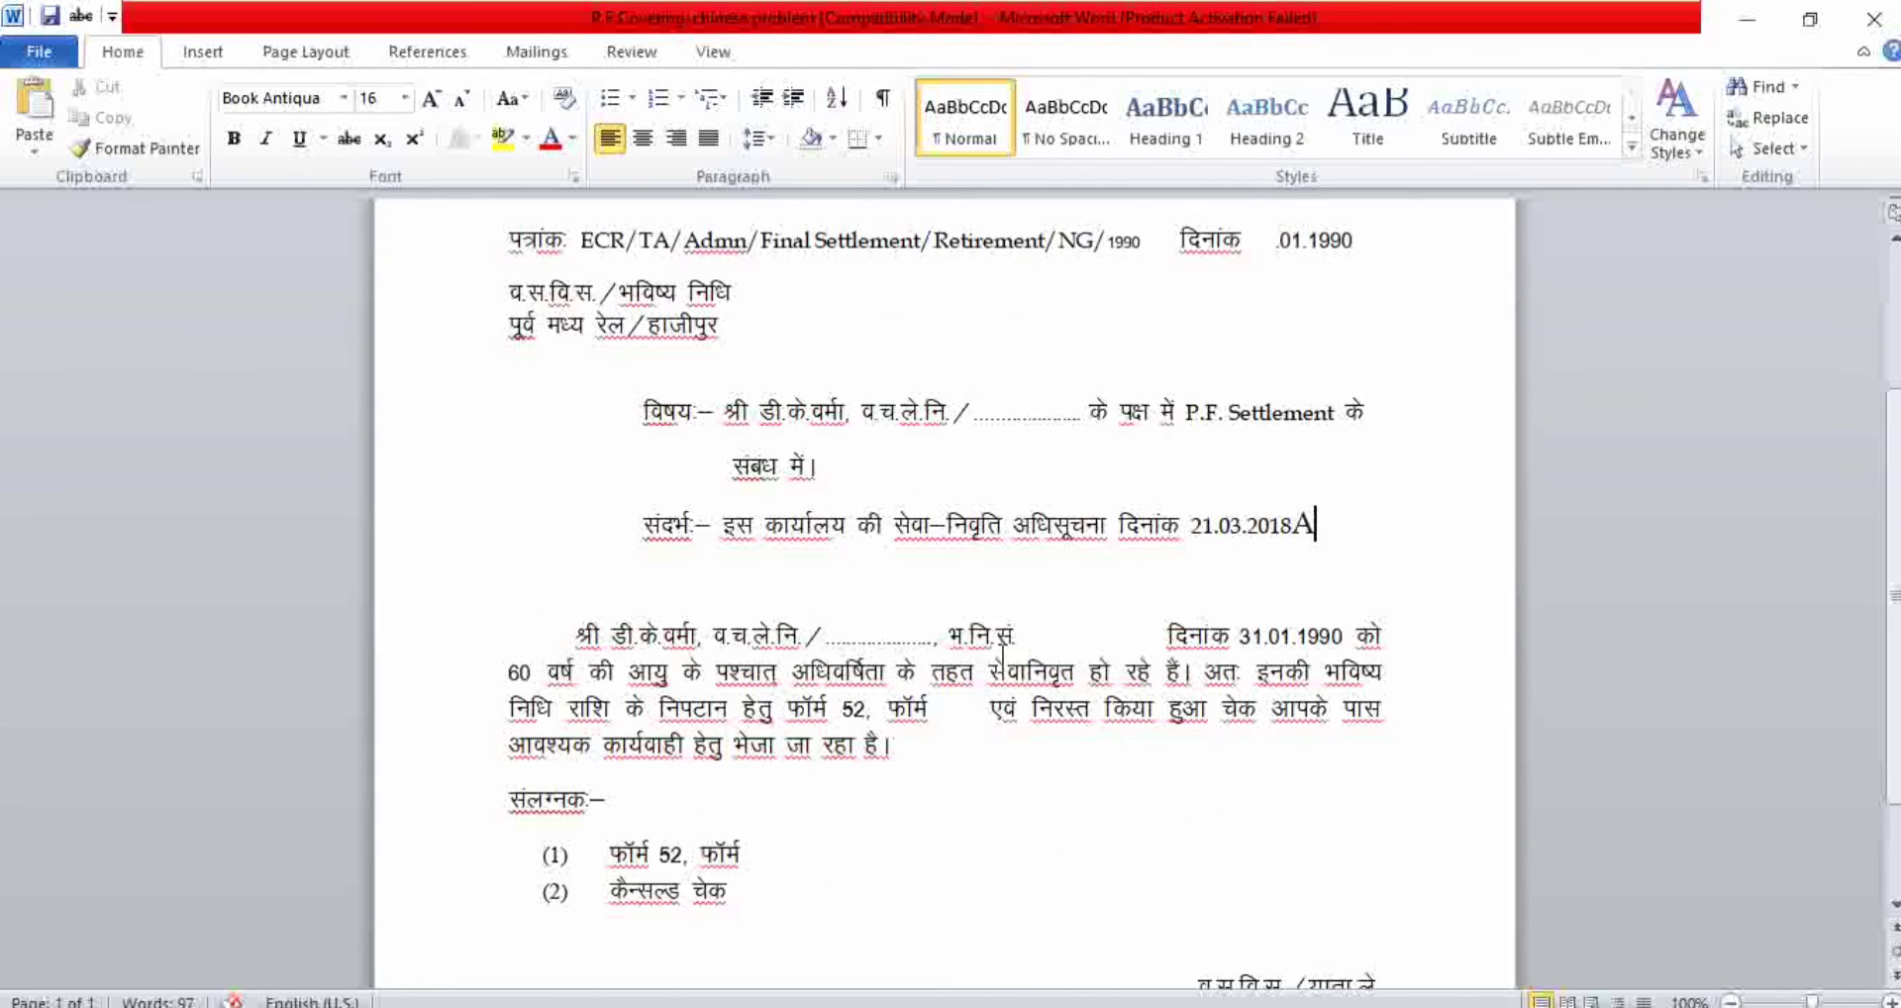
scroll(1004, 635, up, 3)
scroll(1004, 635, down, 4)
scroll(1005, 635, up, 6)
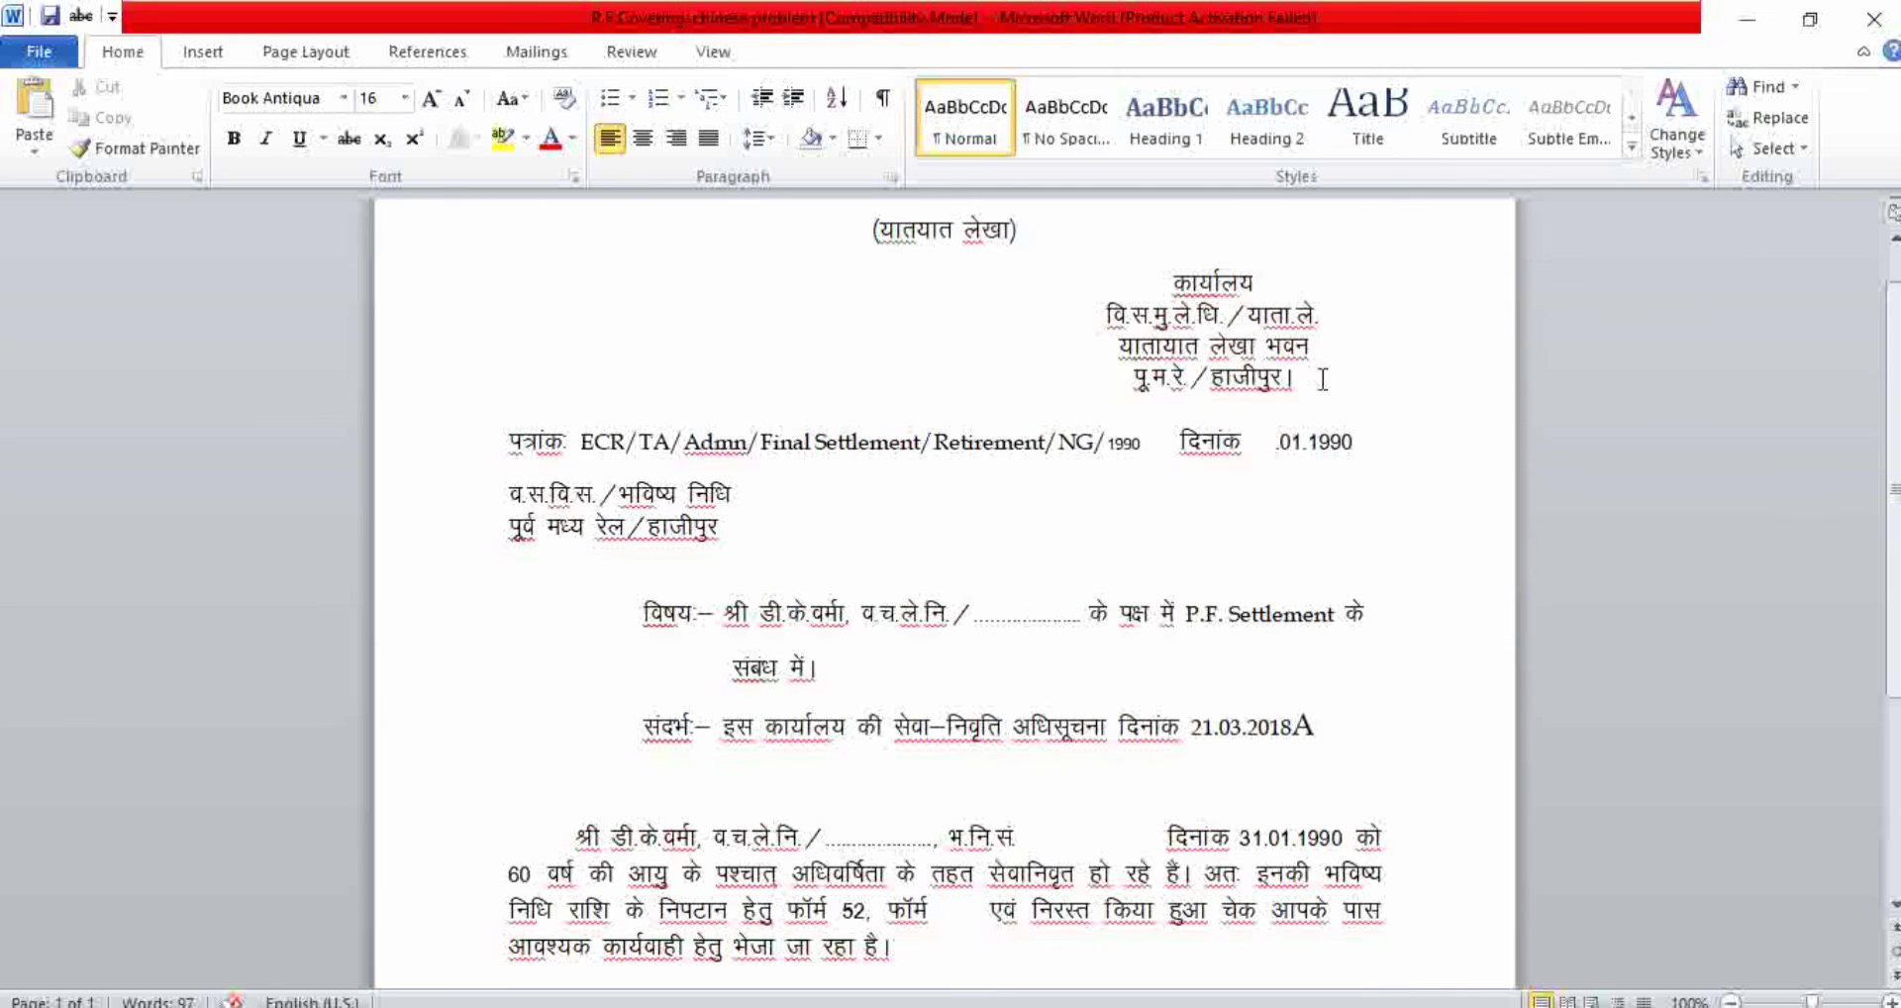
Step: Close the letter without saving its changes and reopen the P.F.Covering-chinese problem document from the desktop
click(1874, 18)
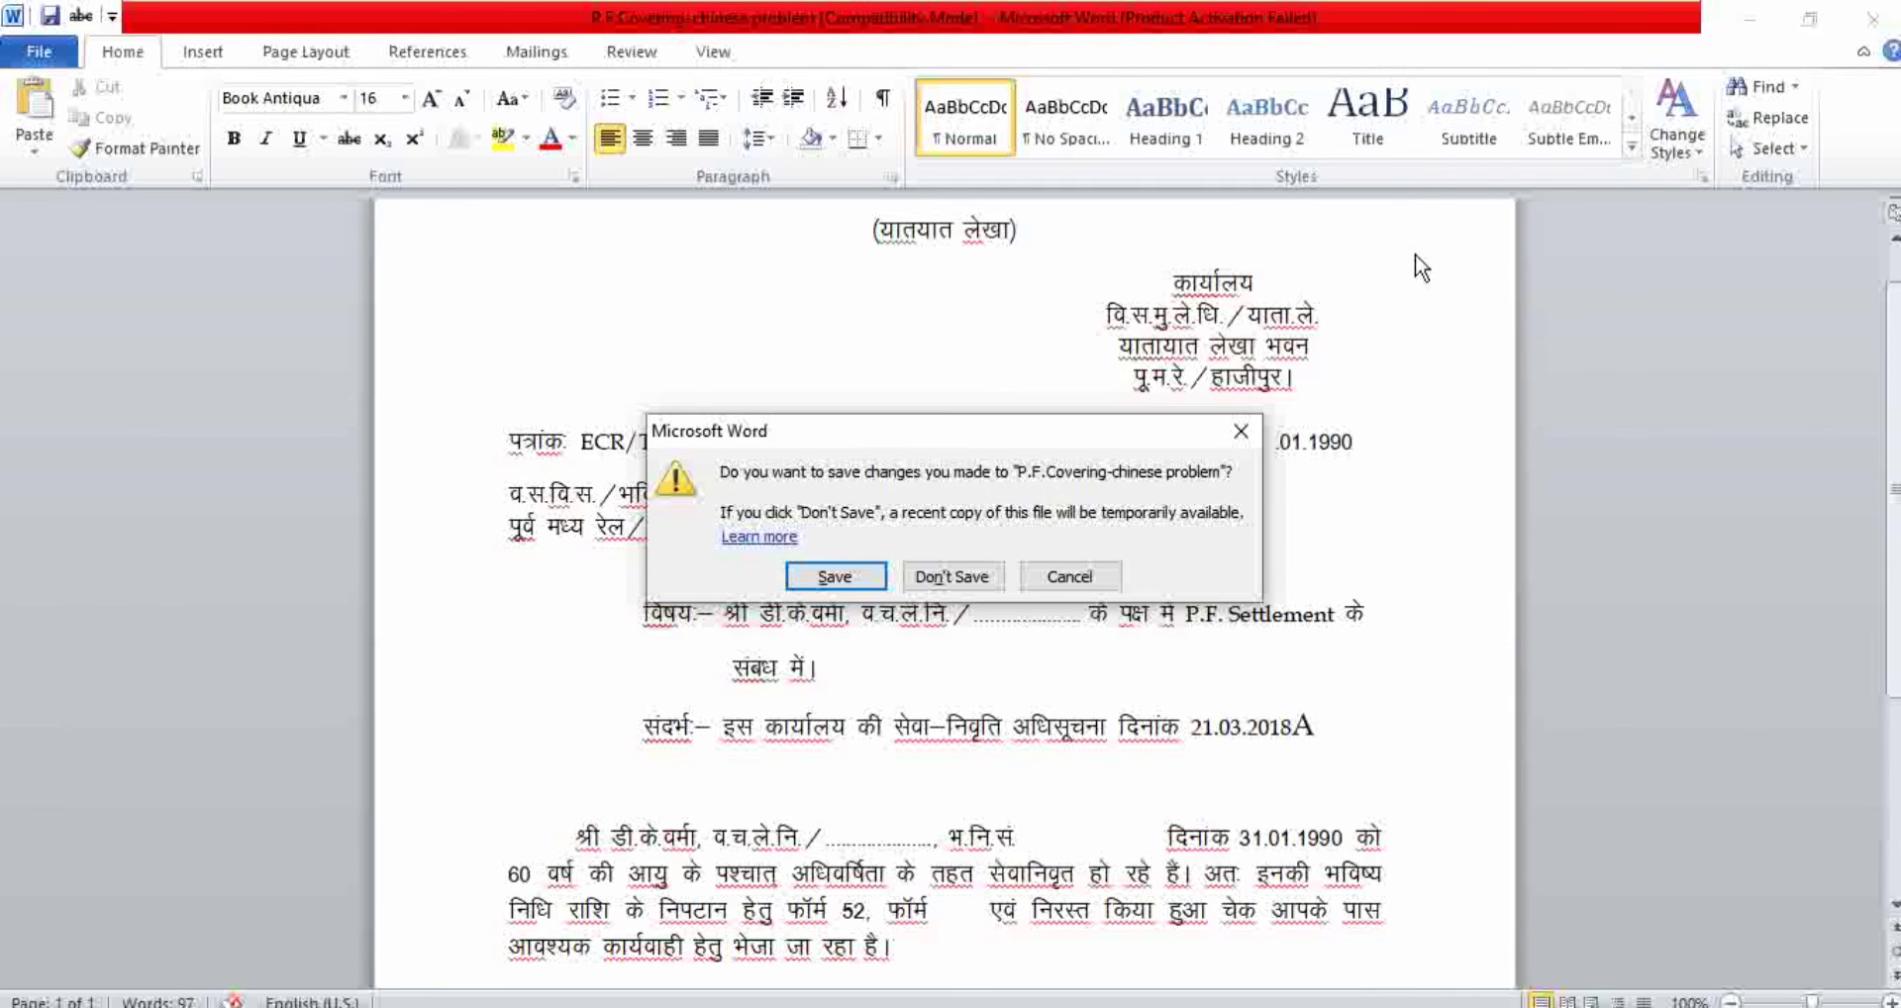
click(923, 584)
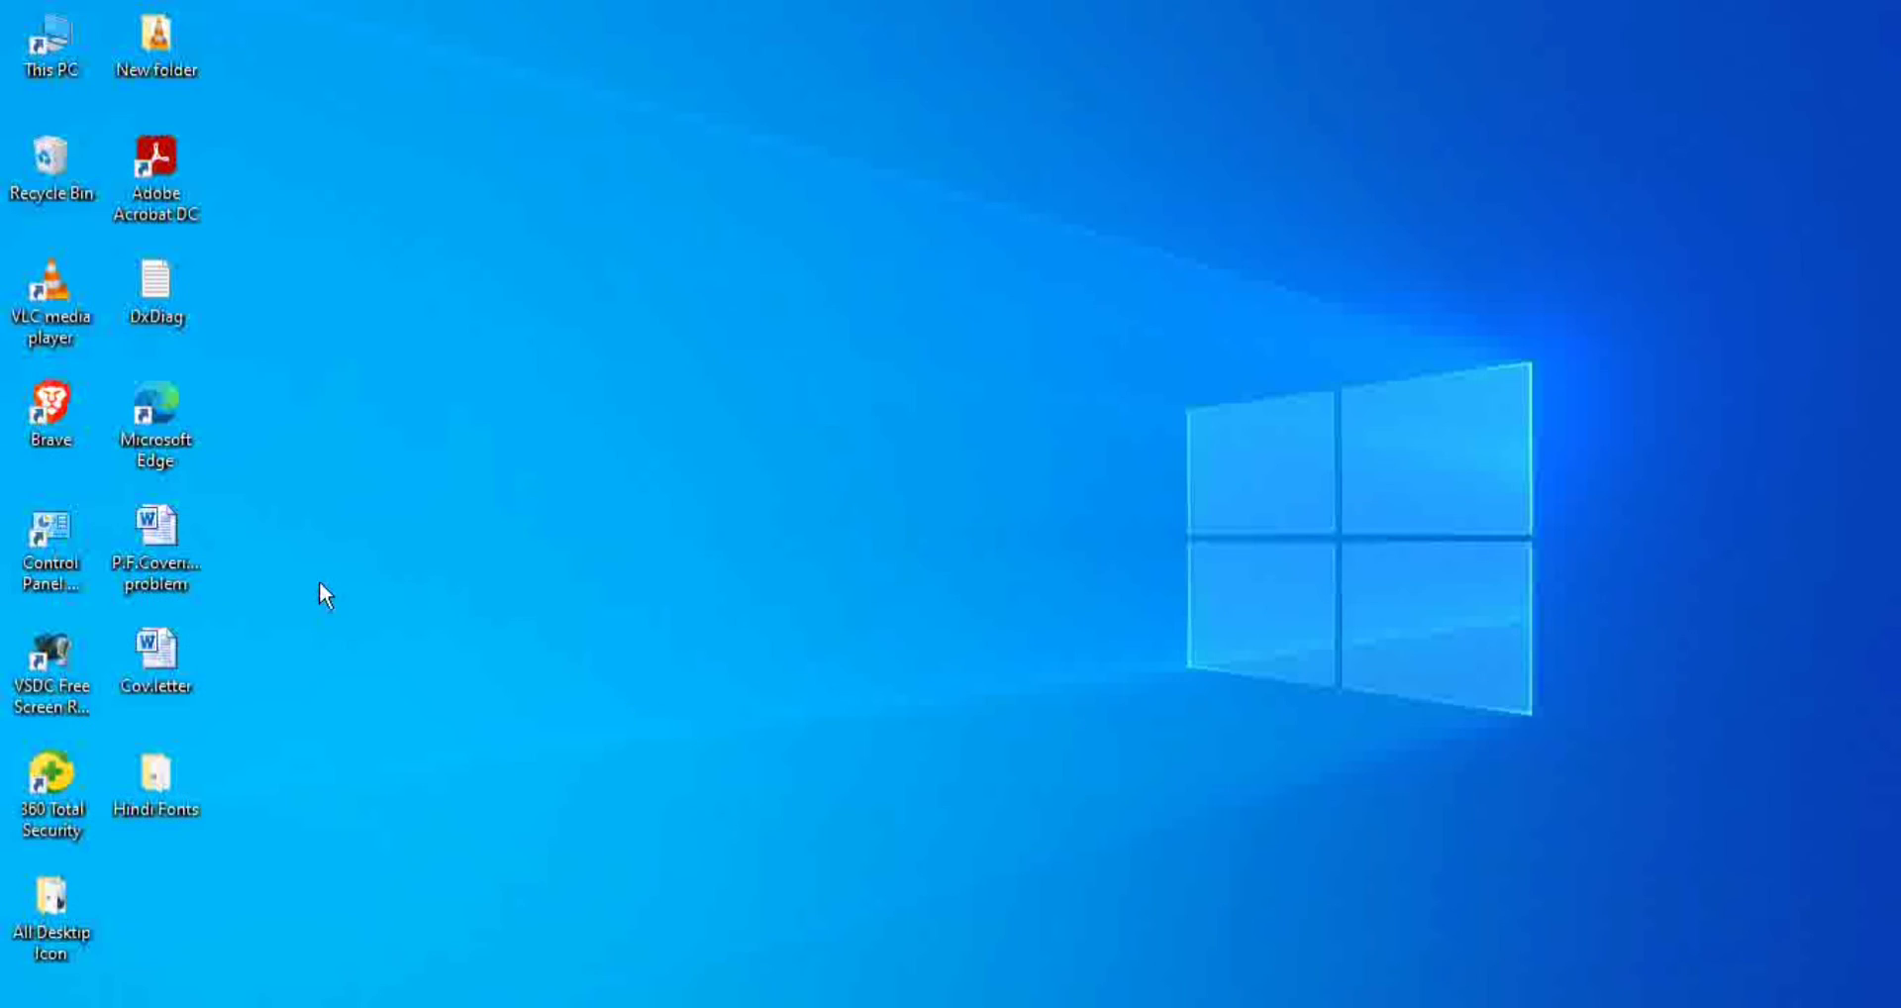
double_click(145, 545)
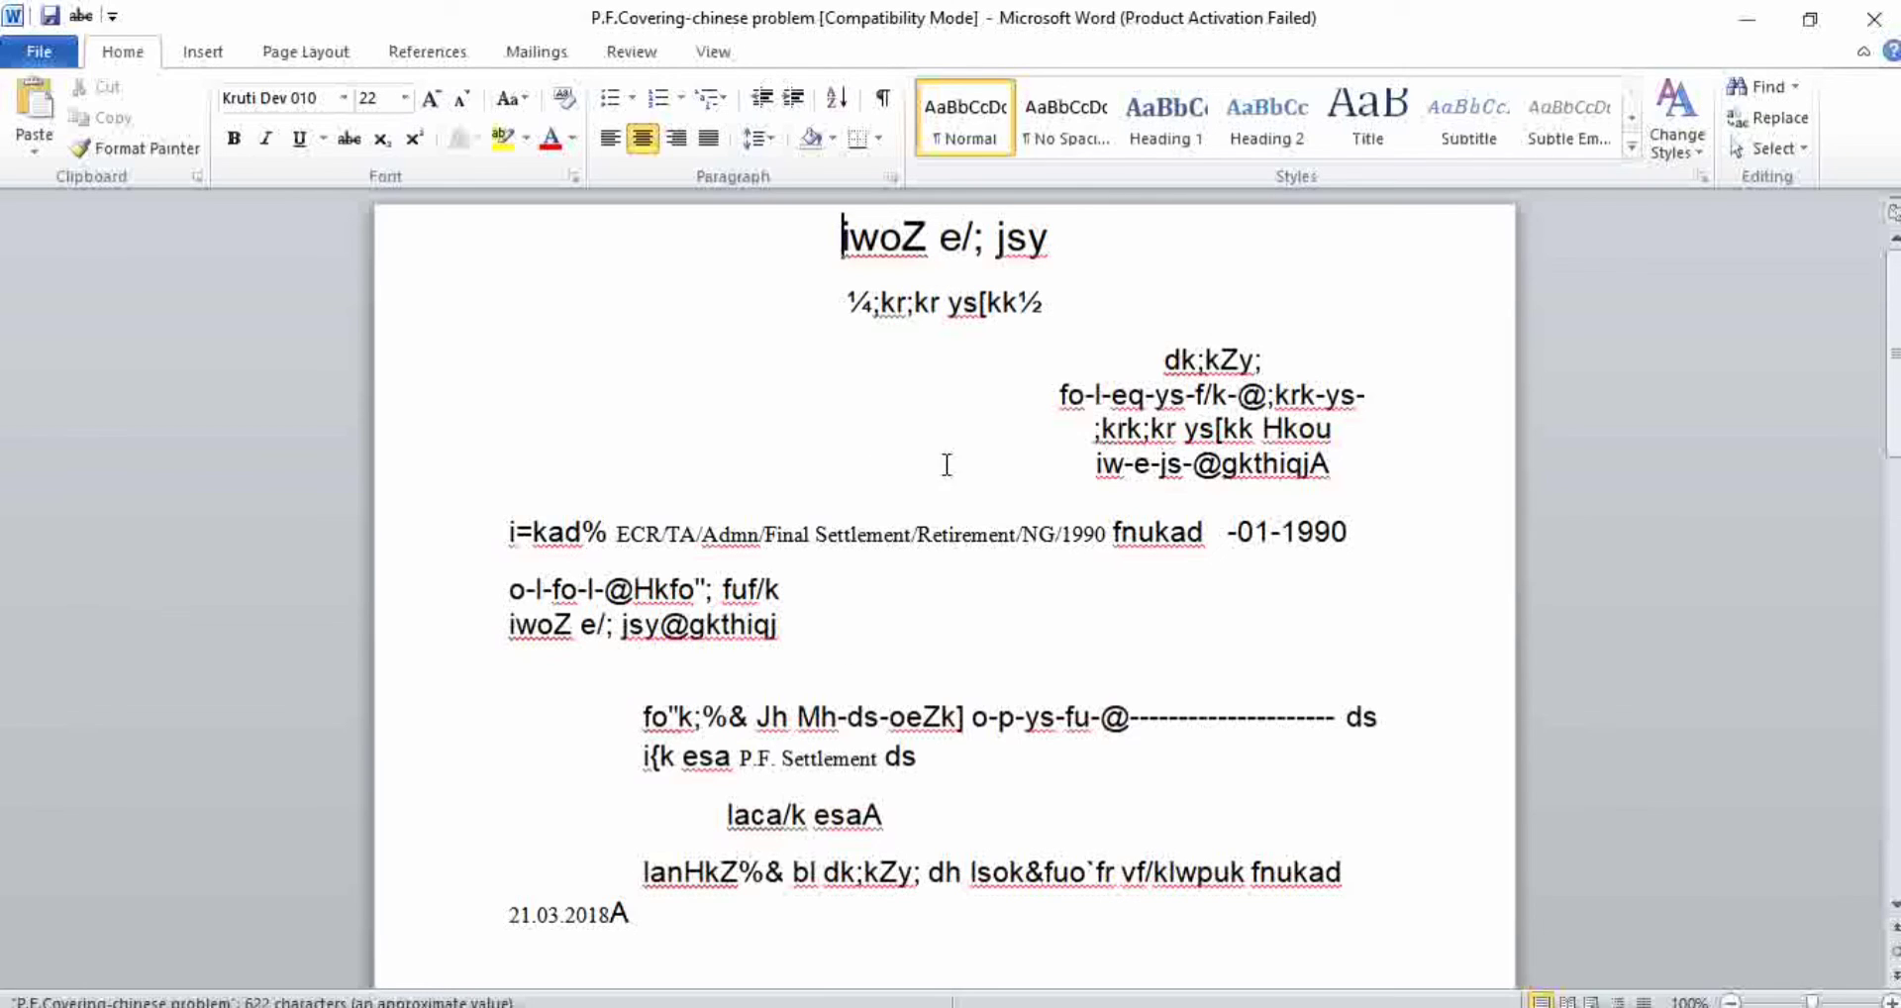
click(1281, 222)
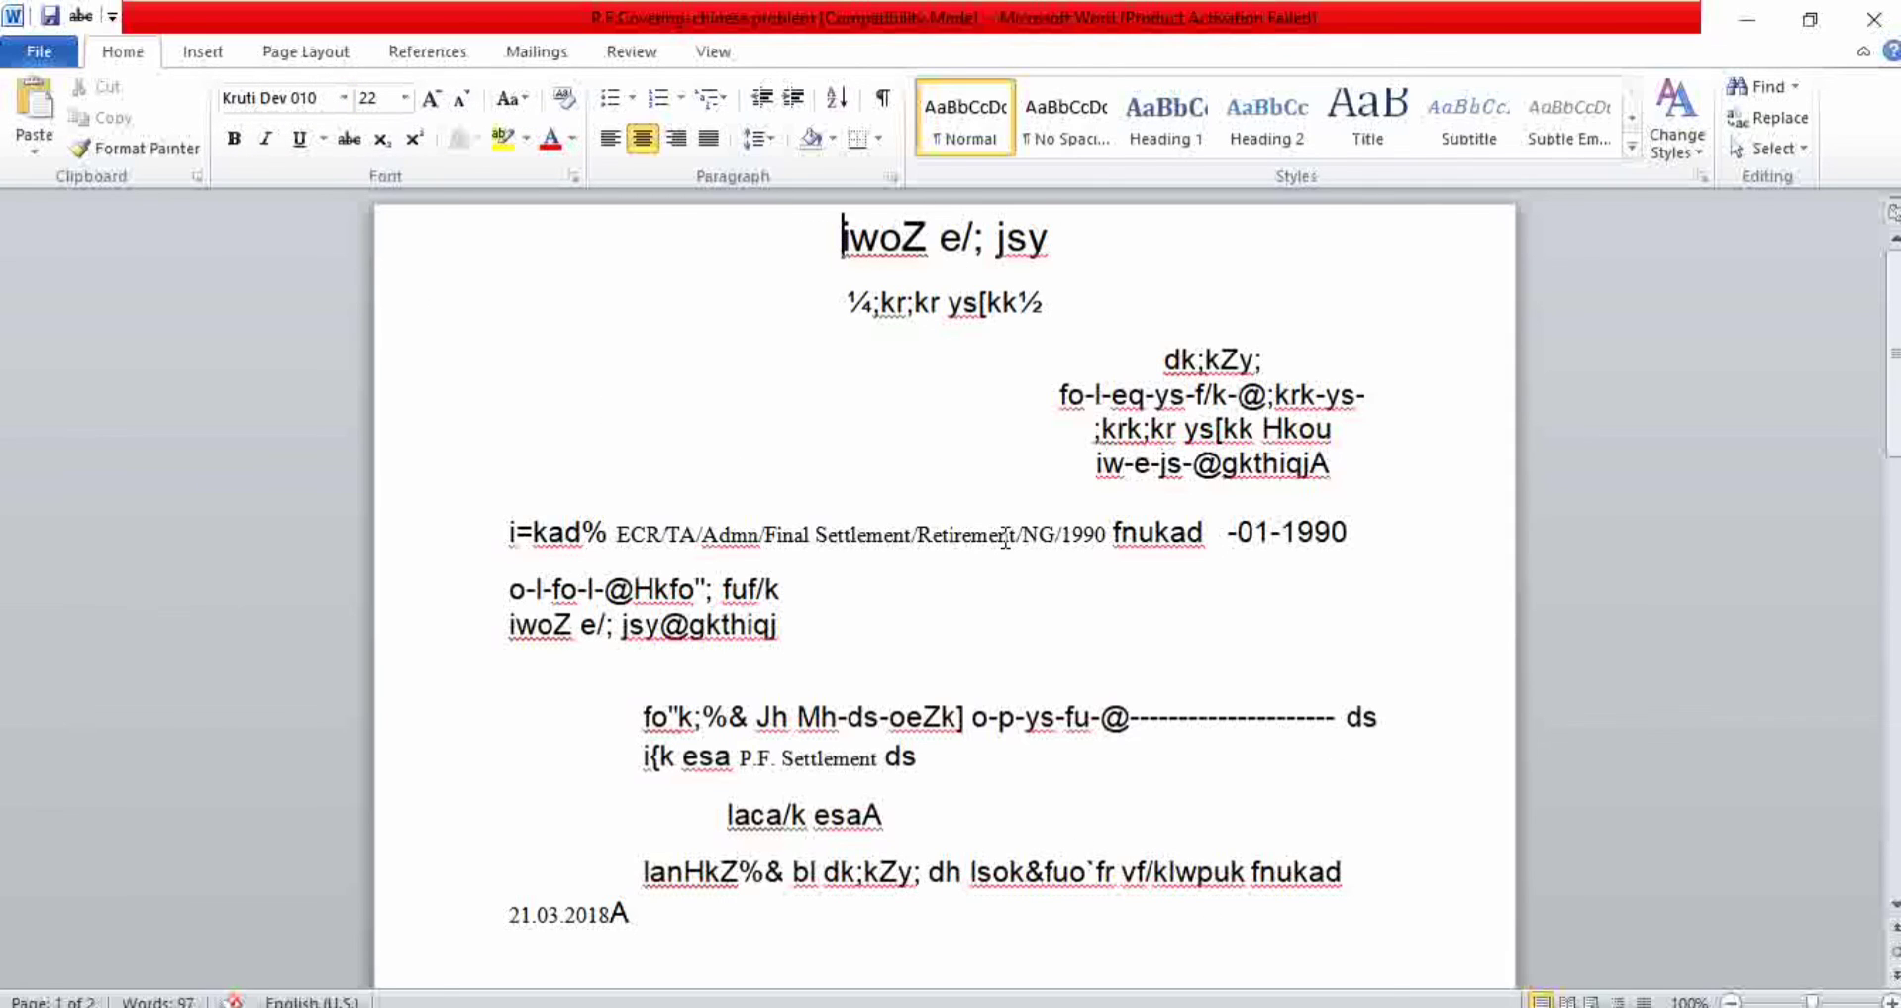
scroll(1005, 537, down, 2)
scroll(1005, 537, up, 2)
Step: Apply the DevLys 010 font to the upper part of the letter, from the heading through the subject line ending in P.F. Settlement
drag(834, 240, 1287, 767)
click(343, 97)
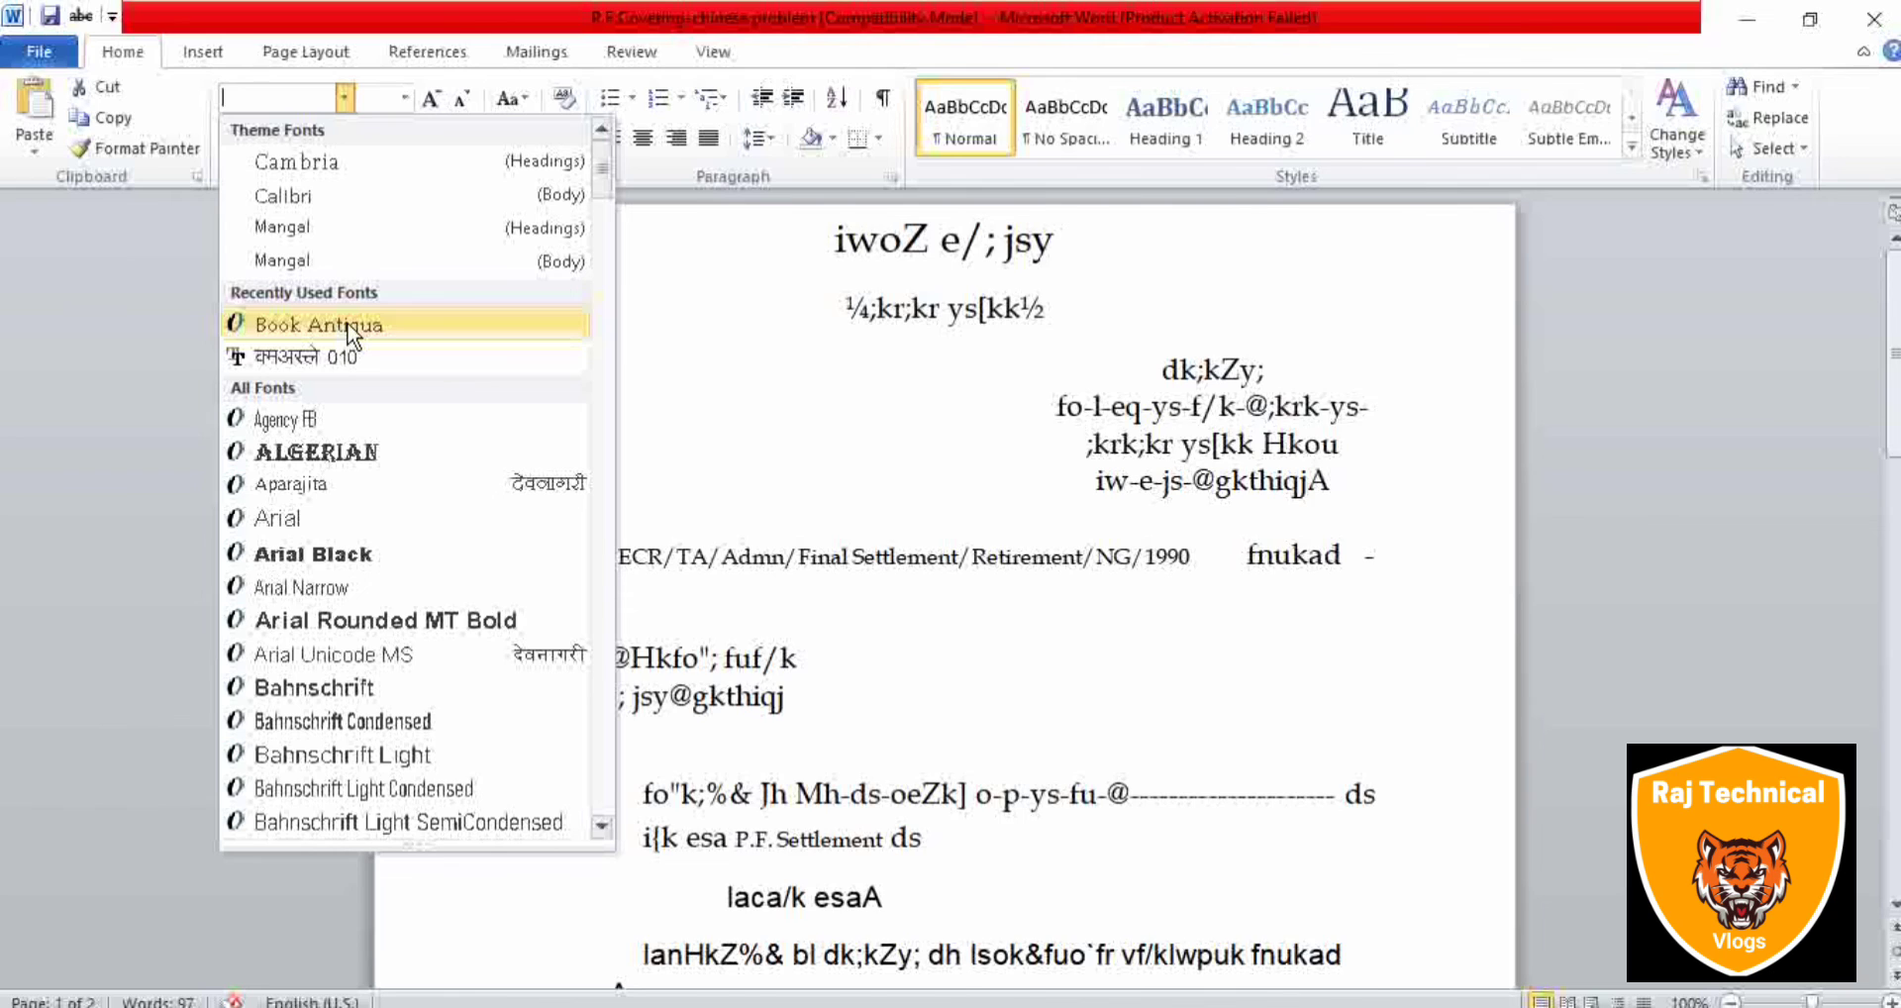
click(341, 355)
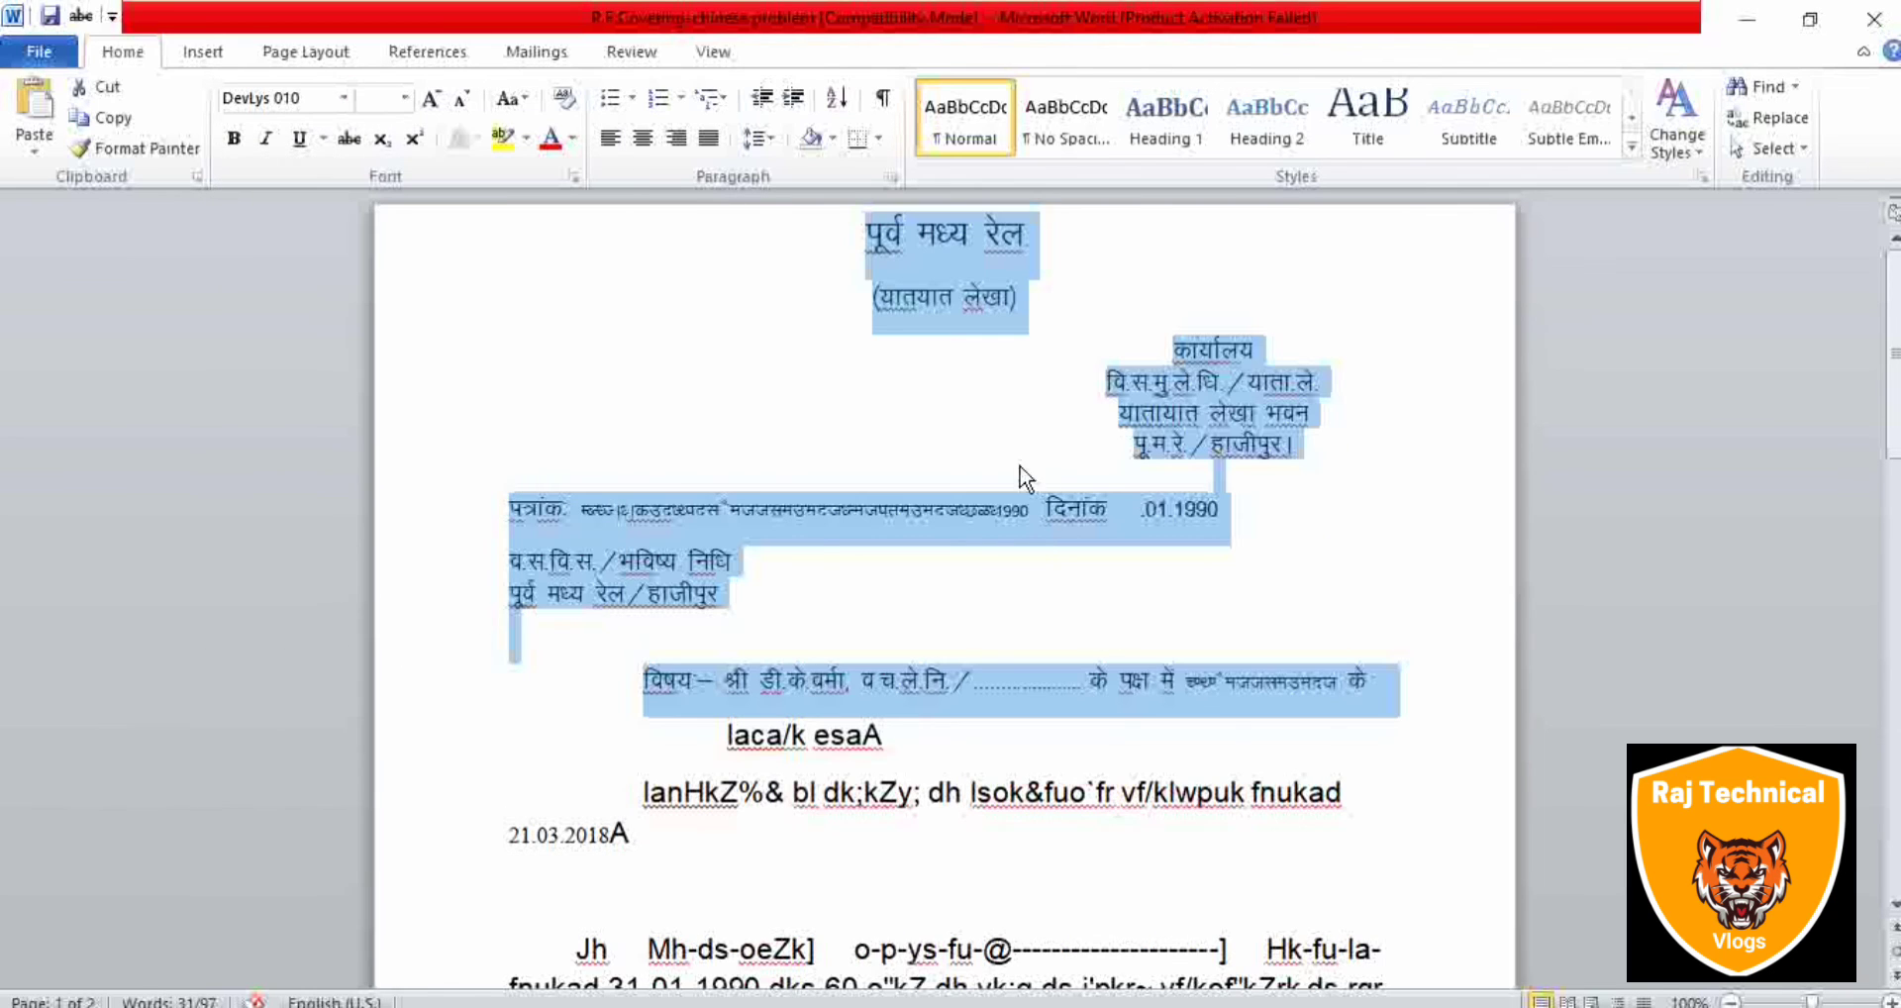
click(1109, 382)
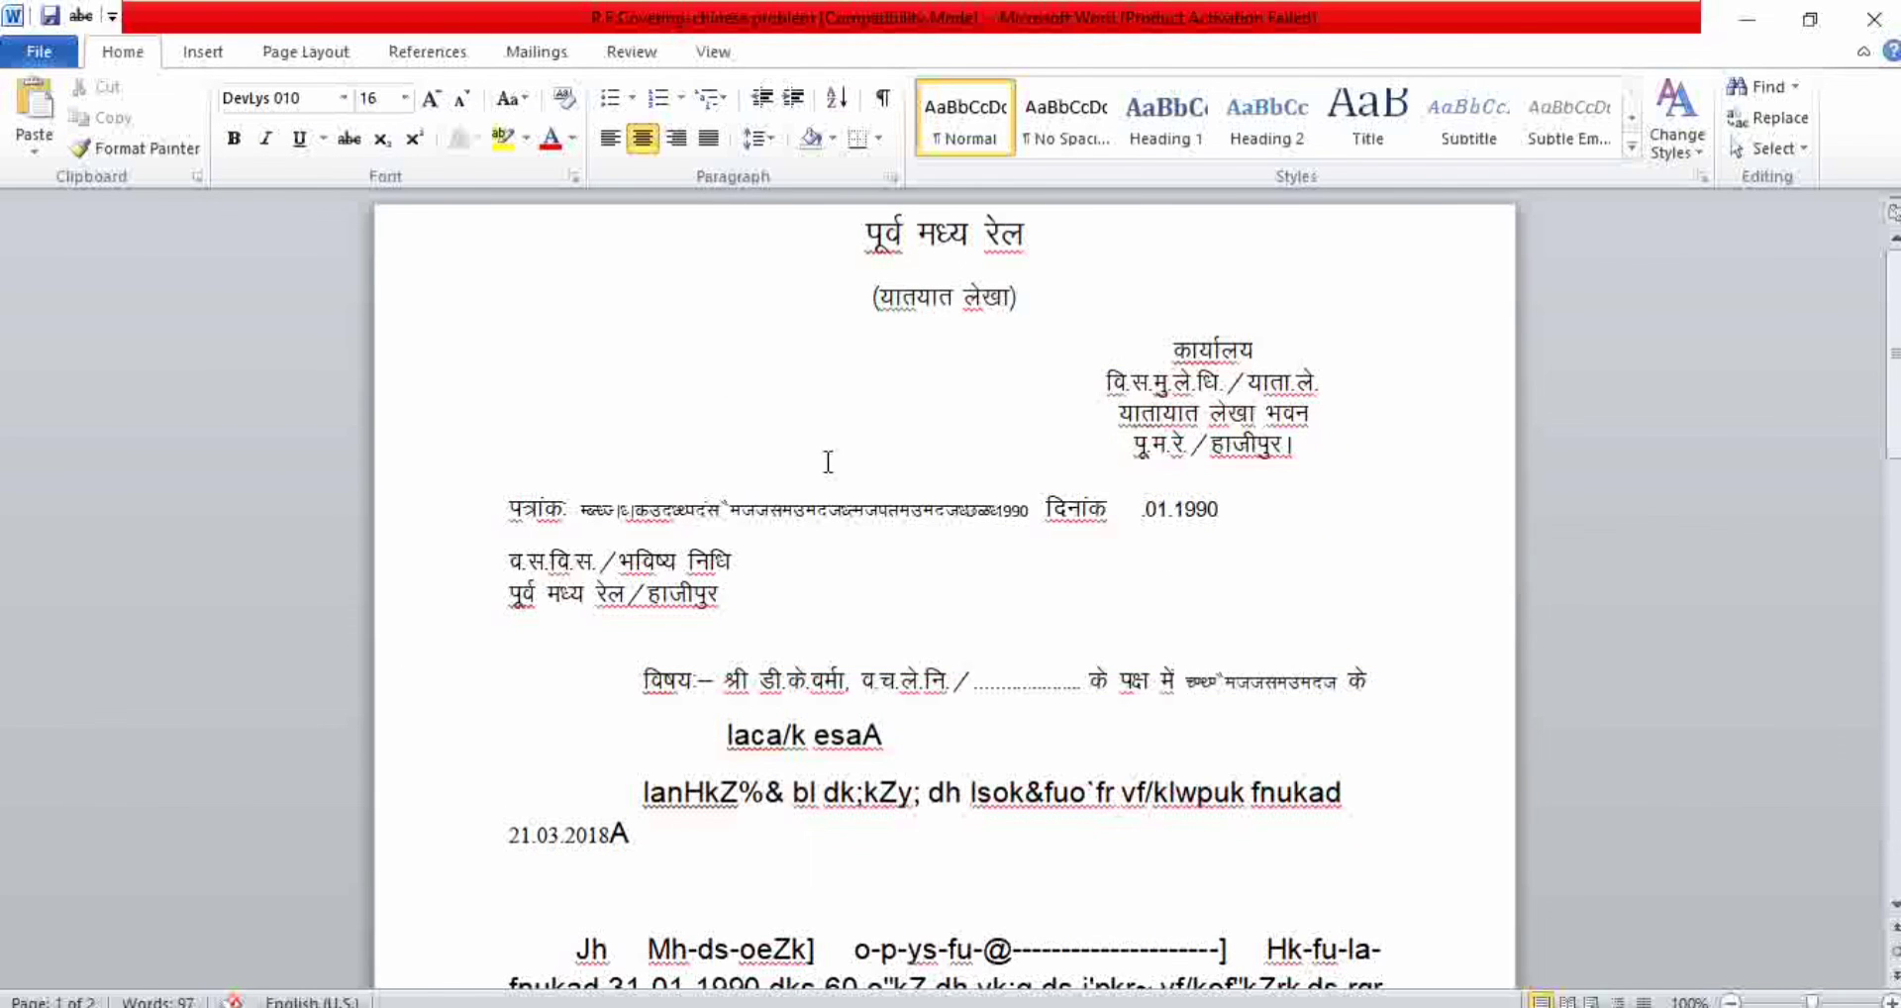
Step: Apply the DevLys 010 font to the rest of the letter, from the line below the subject through the closing signature block
scroll(940, 861, down, 3)
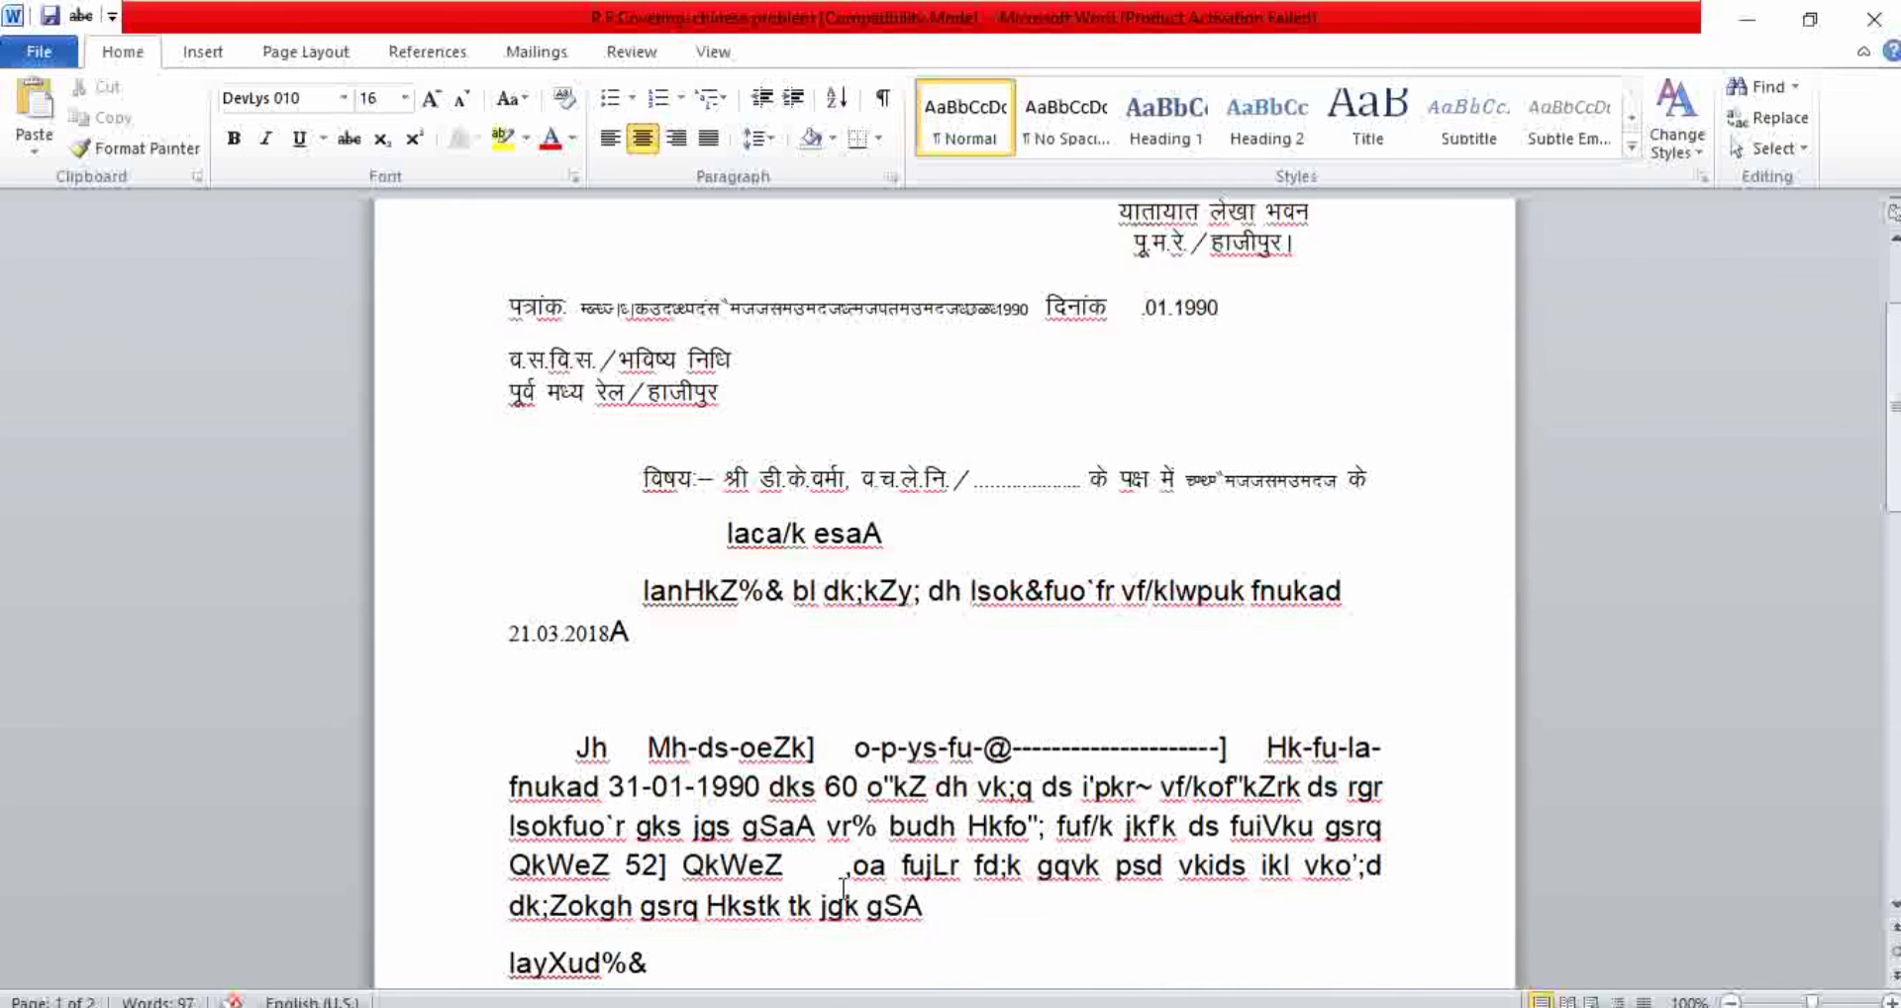
scroll(1001, 680, down, 5)
scroll(1001, 679, up, 7)
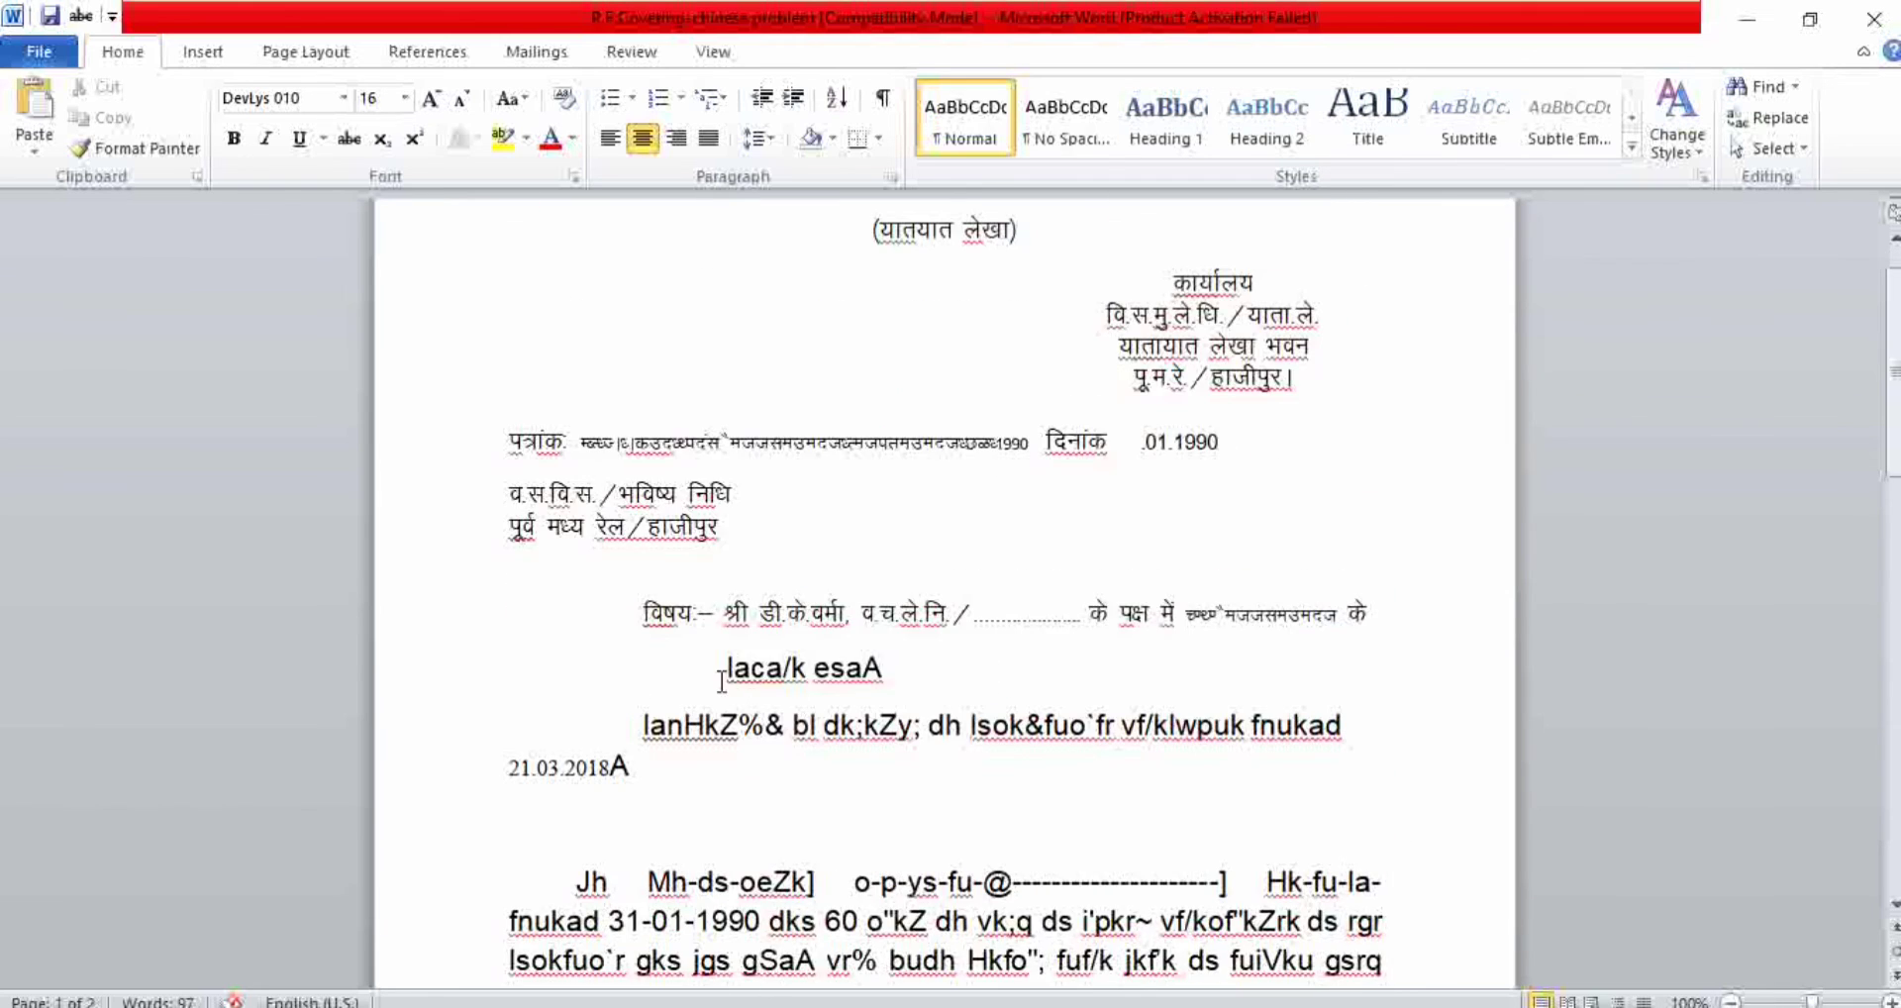
drag(723, 675, 1361, 881)
scroll(1317, 876, down, 5)
drag(1446, 260, 1341, 866)
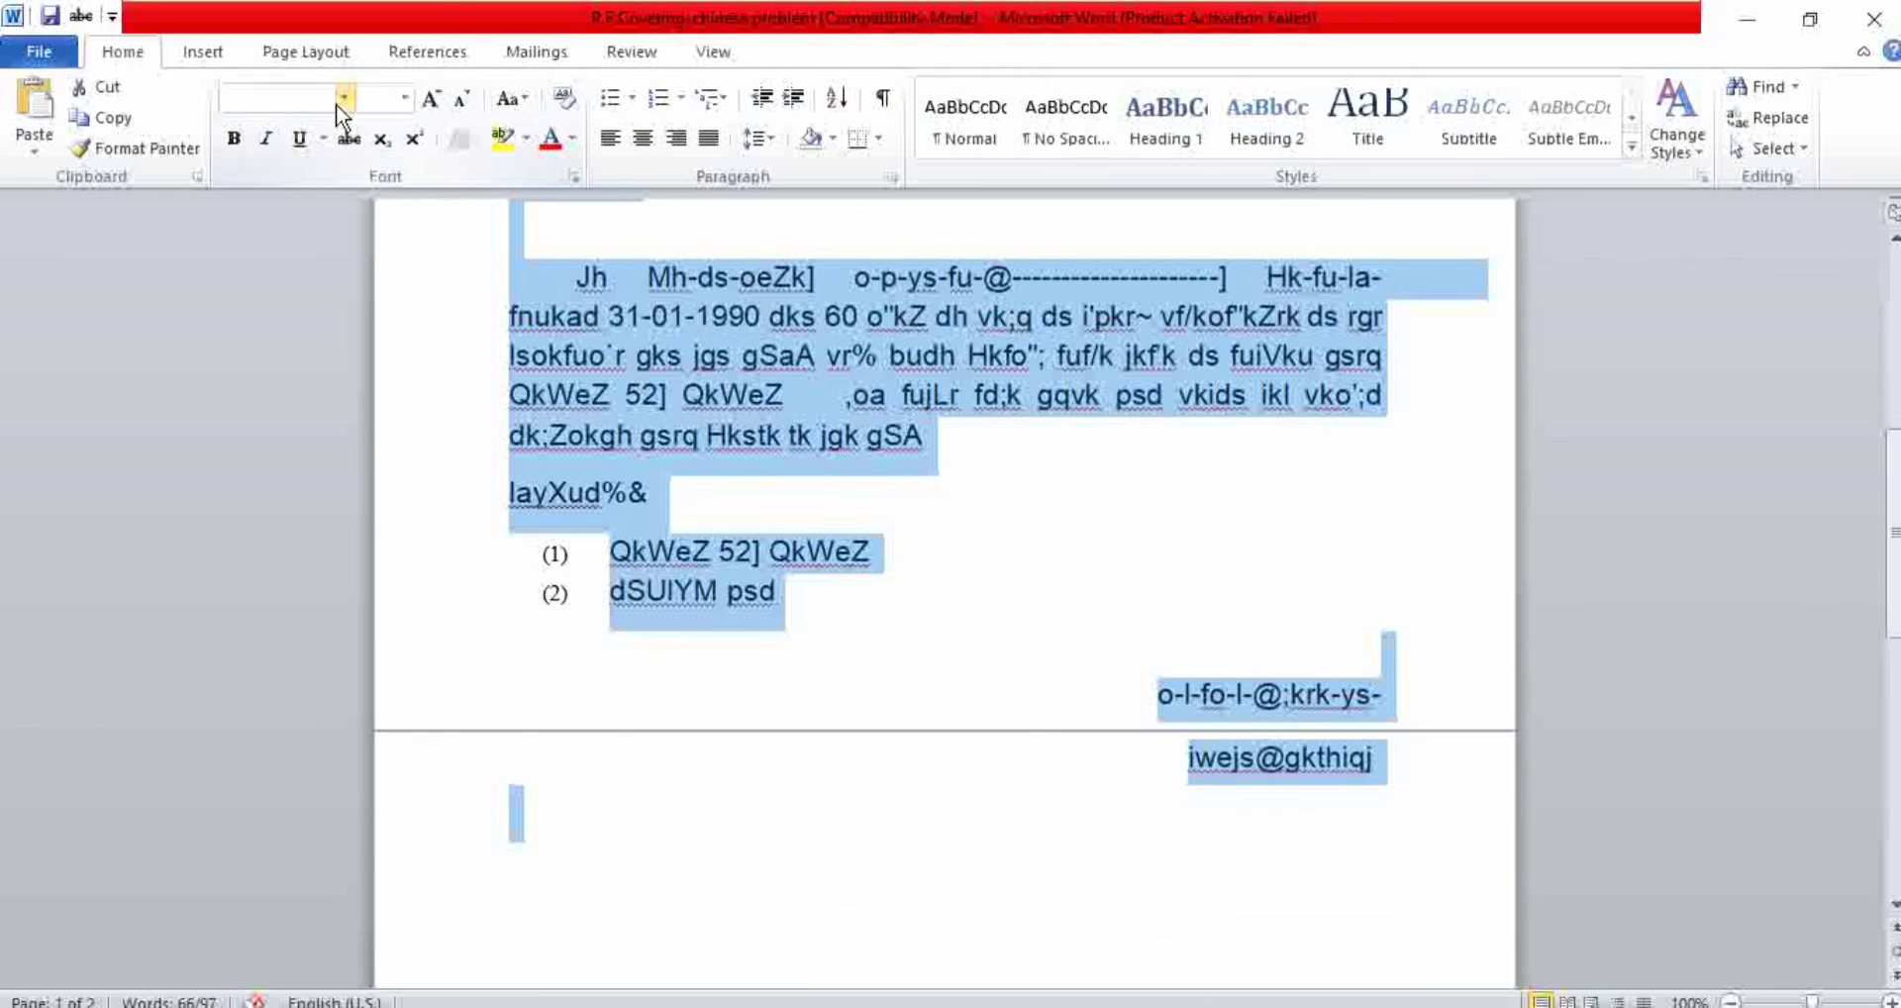
click(343, 98)
click(311, 325)
scroll(990, 520, up, 5)
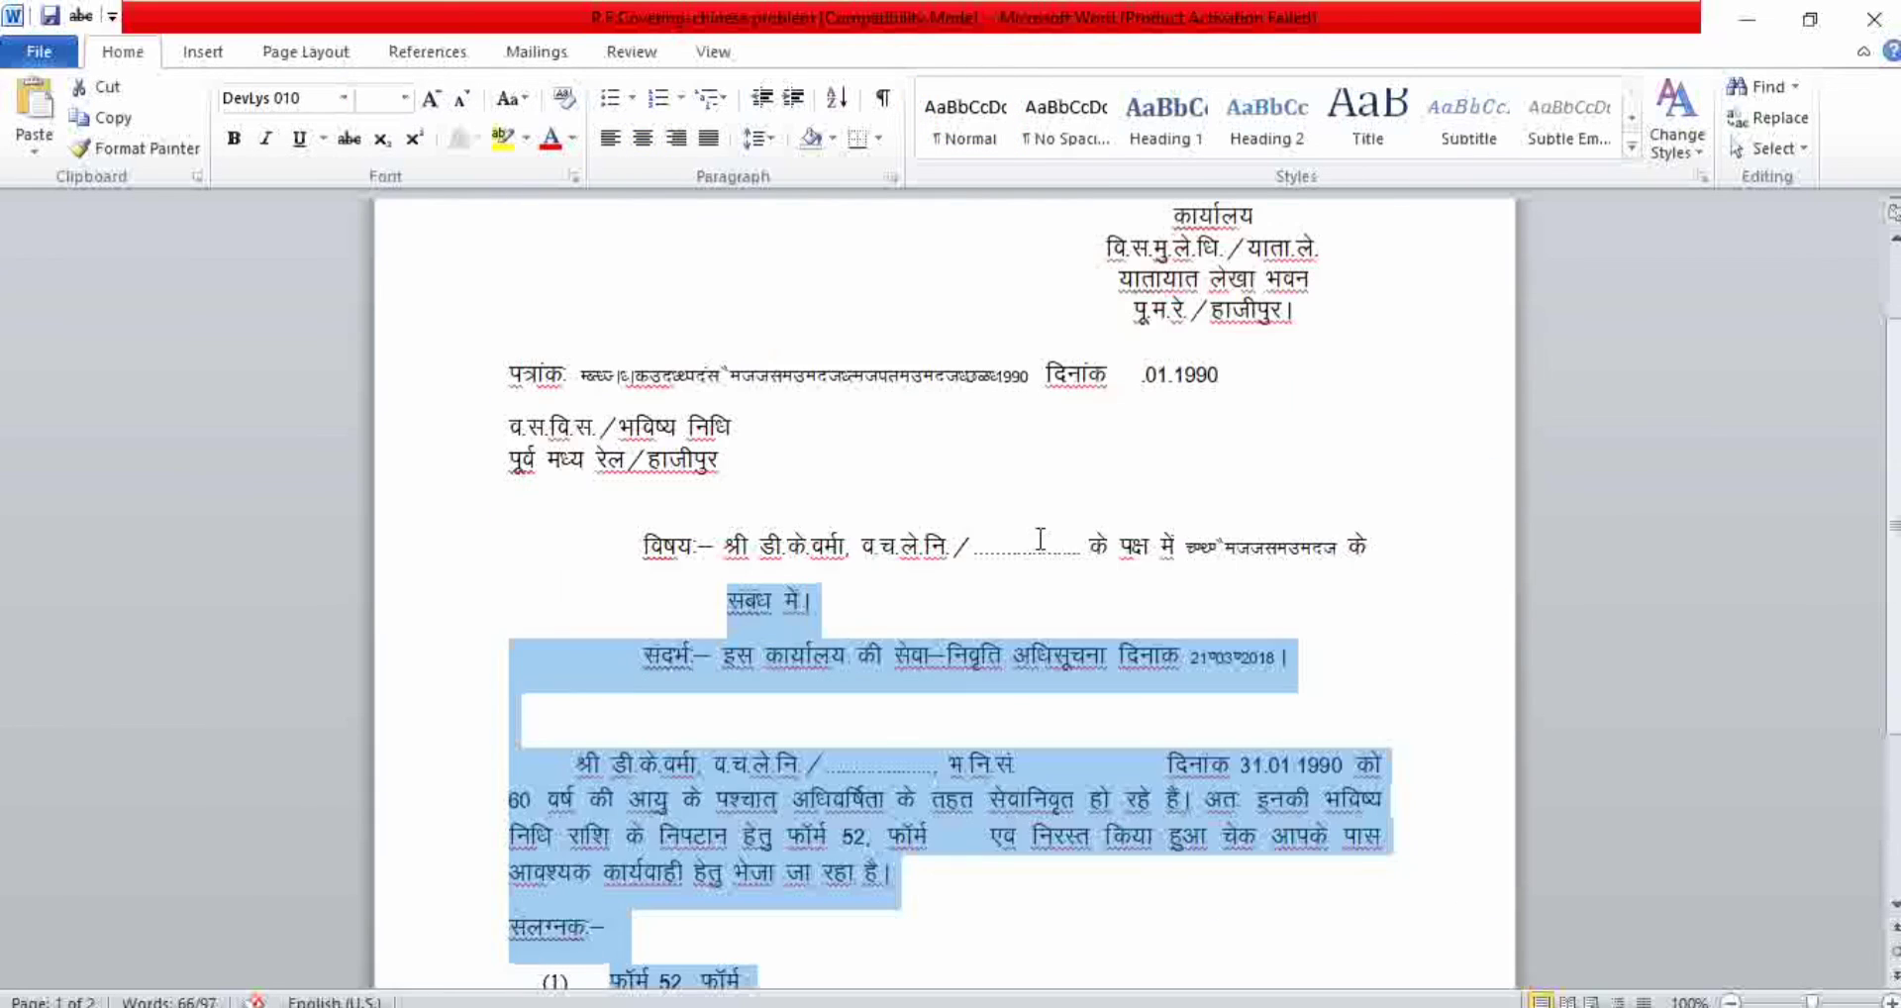
click(1305, 594)
Step: Set the English reference ECR/TA/Admn/Final Settlement/Retirement/NG/1990 to Book Antiqua
scroll(1322, 599, up, 2)
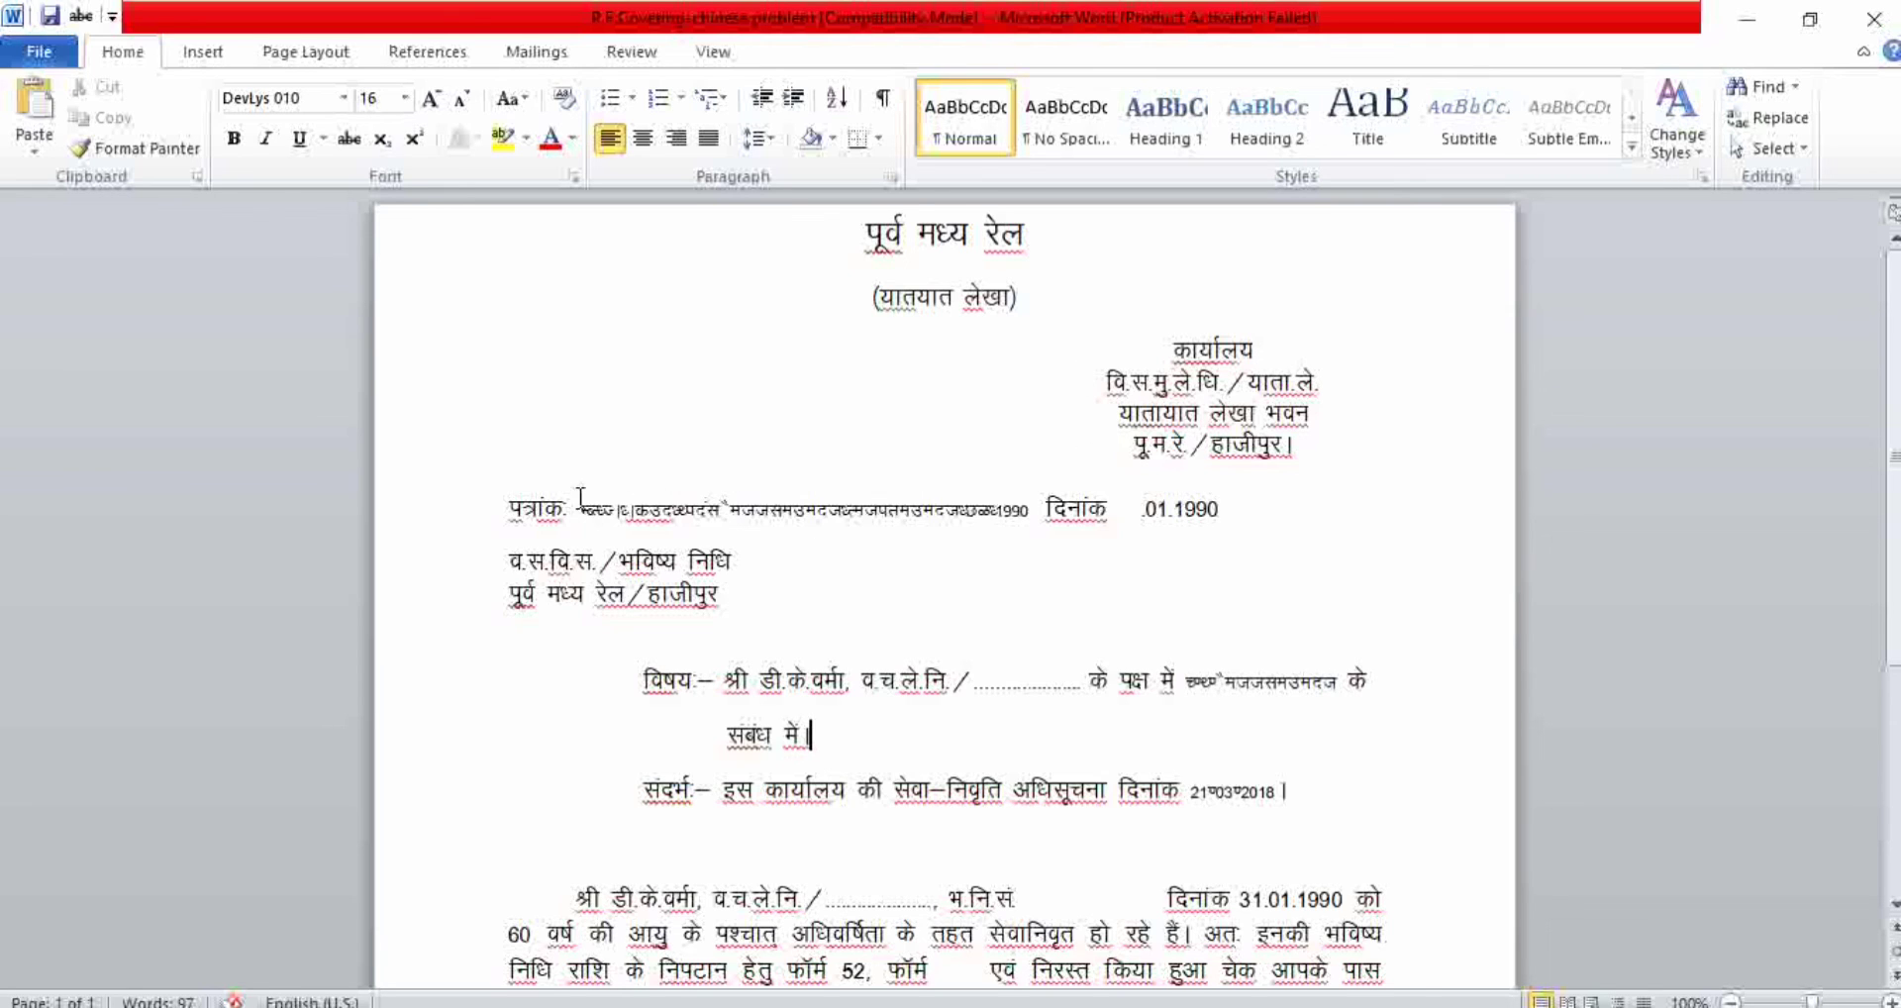
drag(581, 499, 1029, 510)
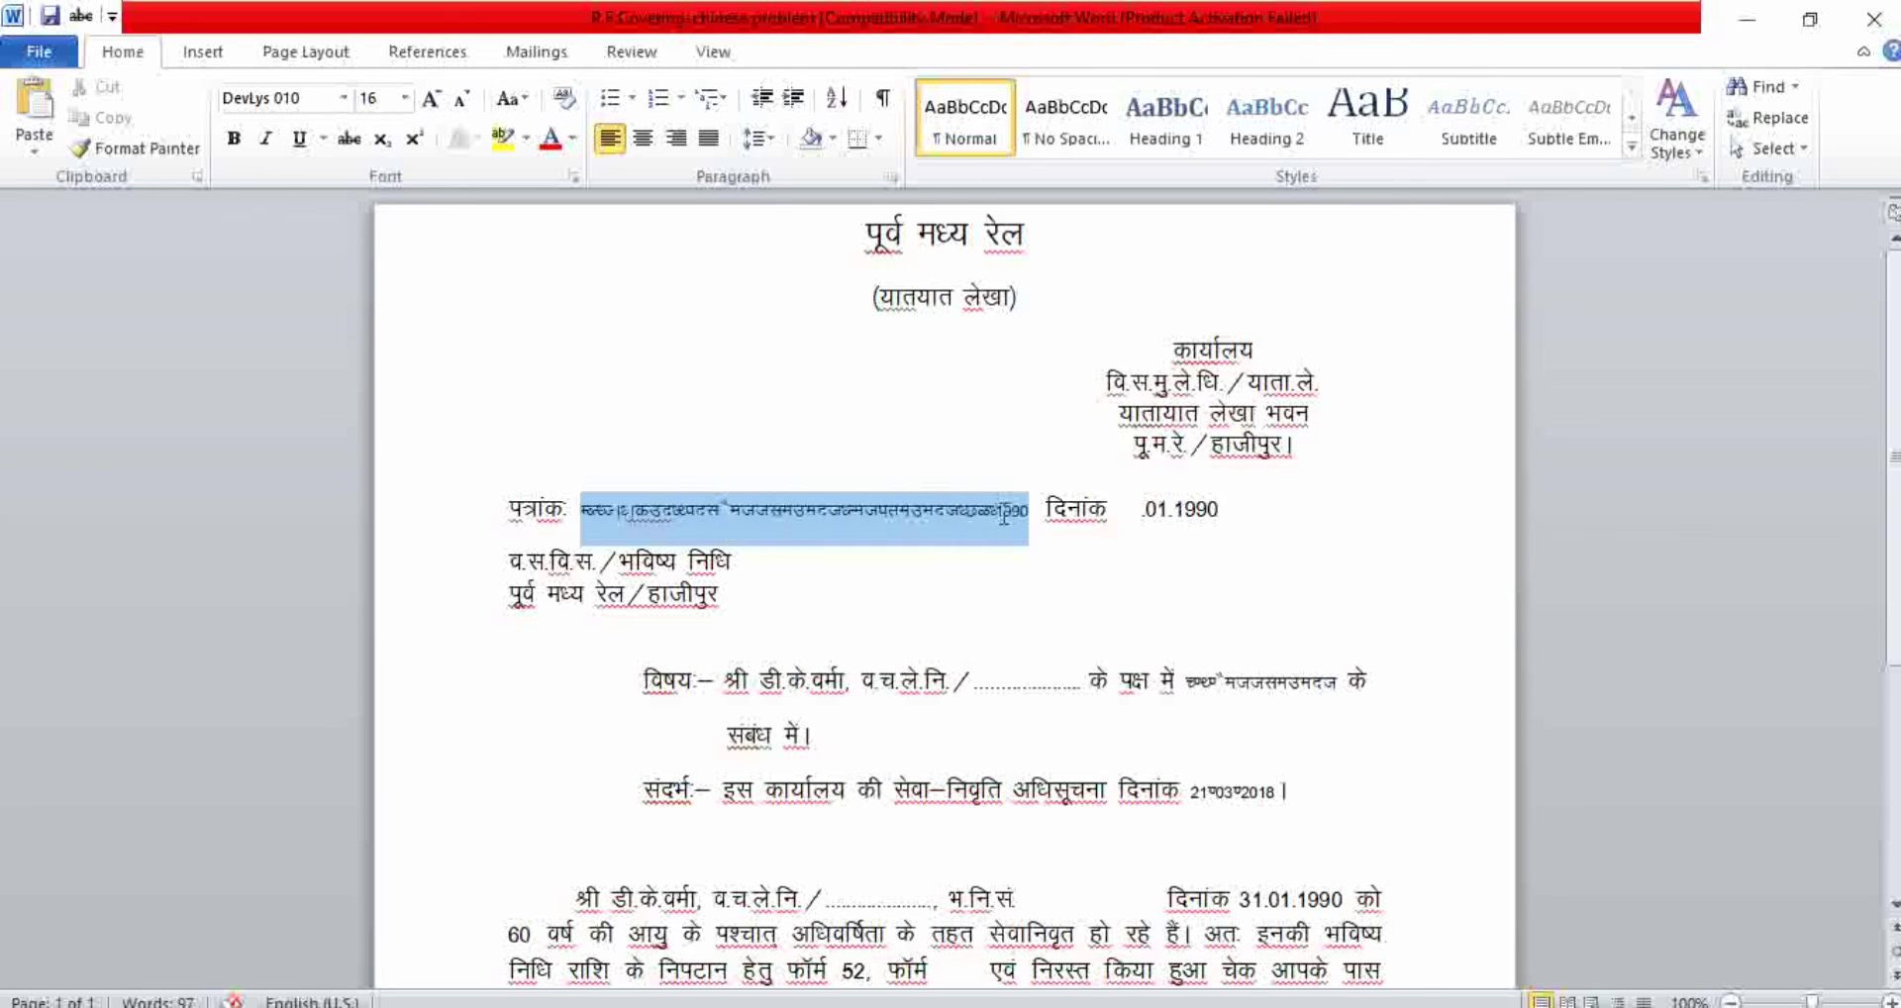
click(346, 98)
click(315, 365)
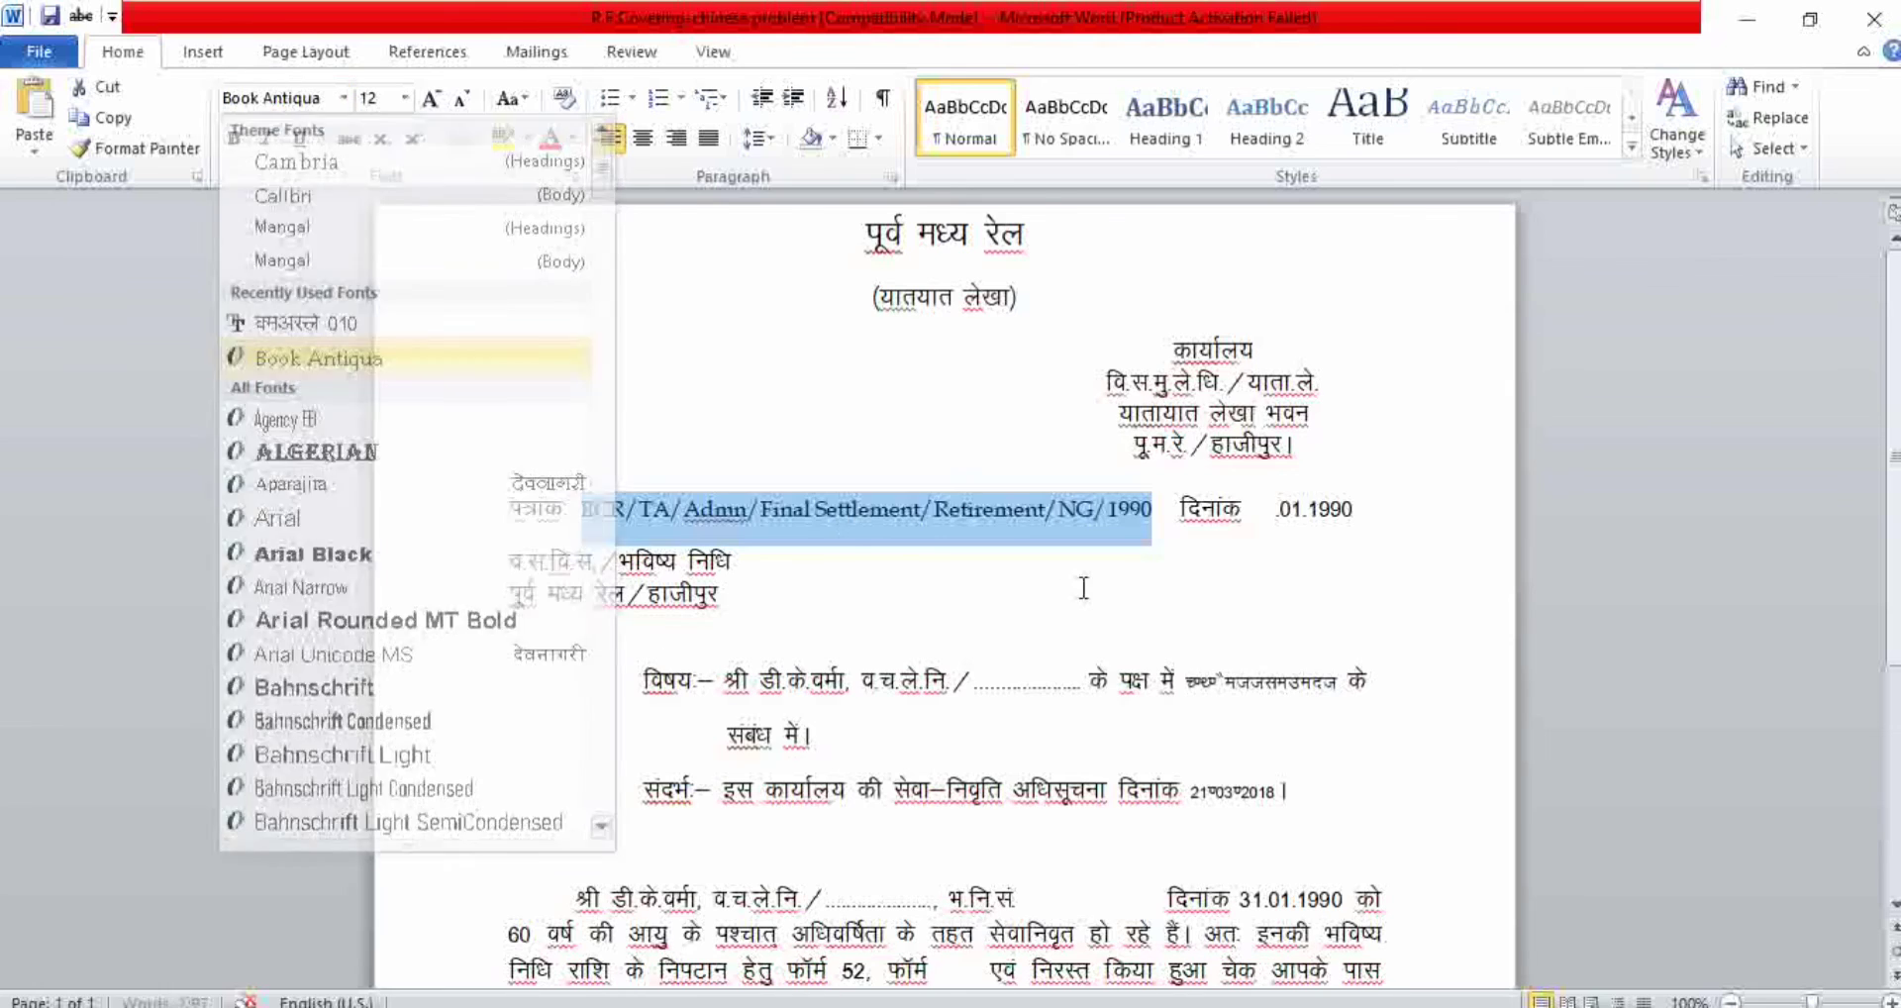
click(963, 583)
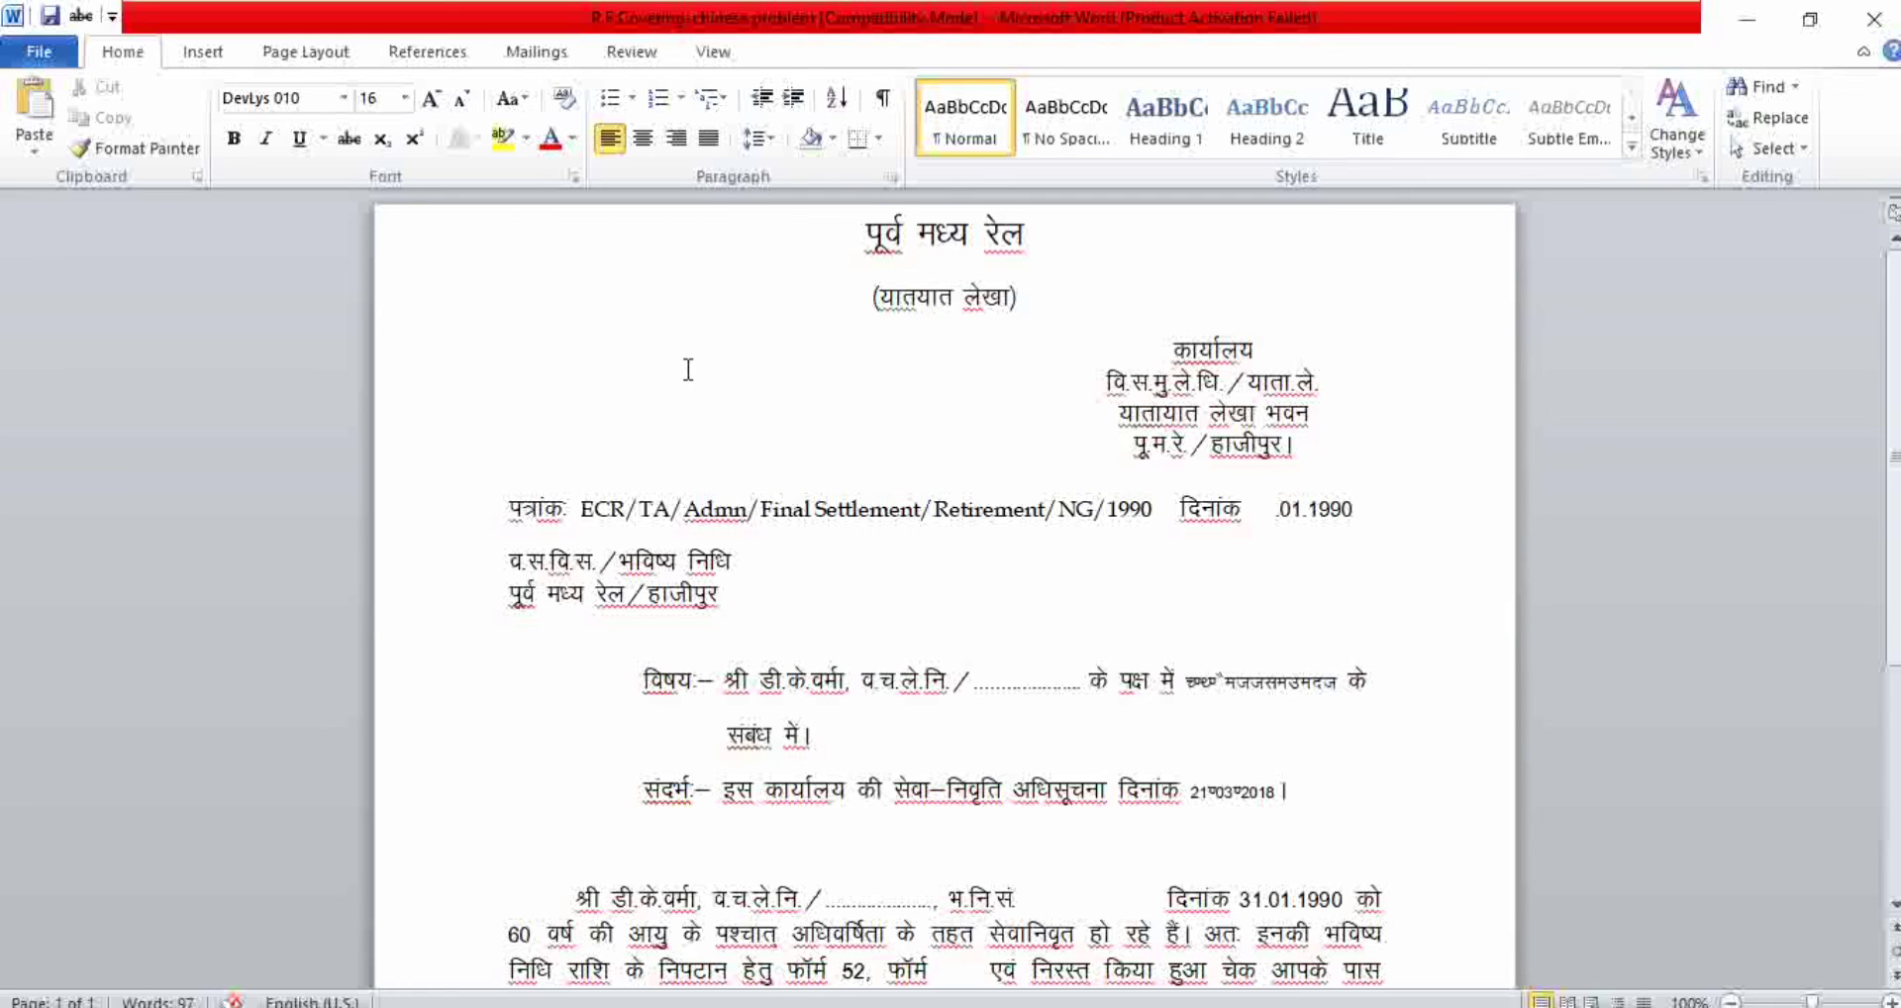
Step: Review the reformatted letter from heading to signature block, and close it without saving the changes
scroll(1247, 470, down, 4)
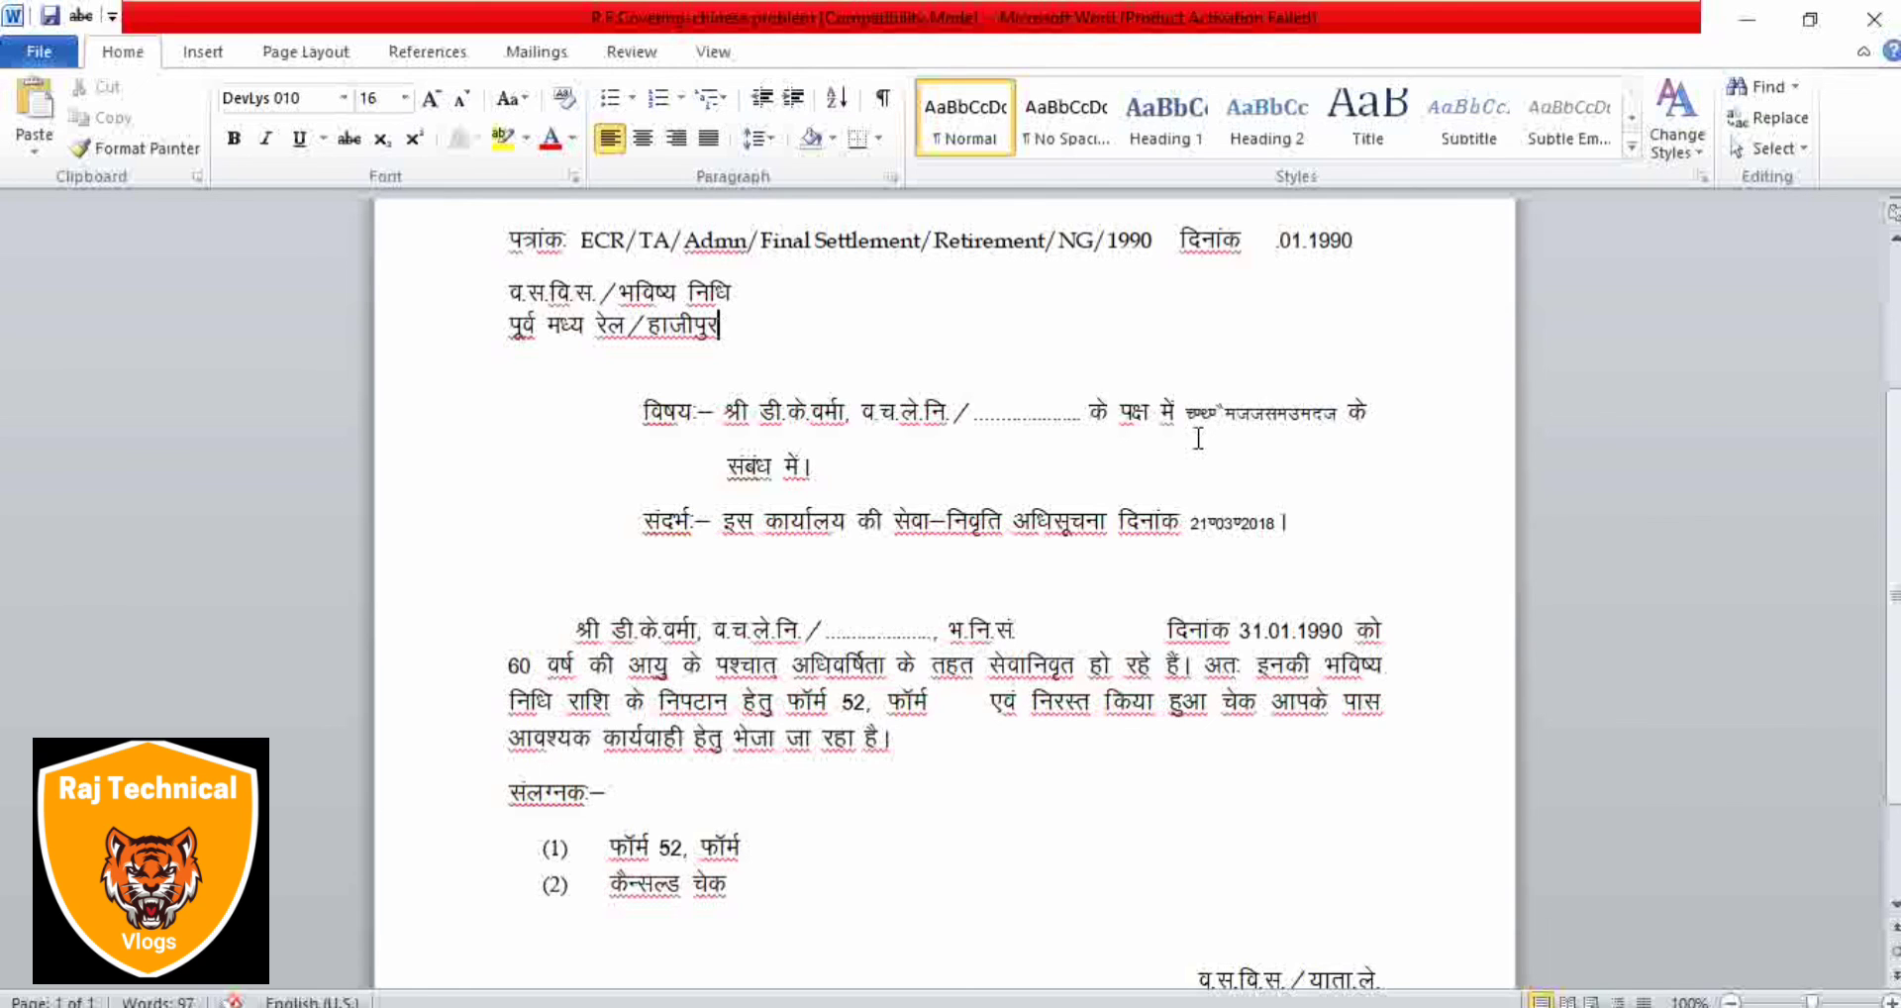
scroll(1198, 564, up, 8)
scroll(1203, 574, down, 12)
scroll(1217, 594, up, 8)
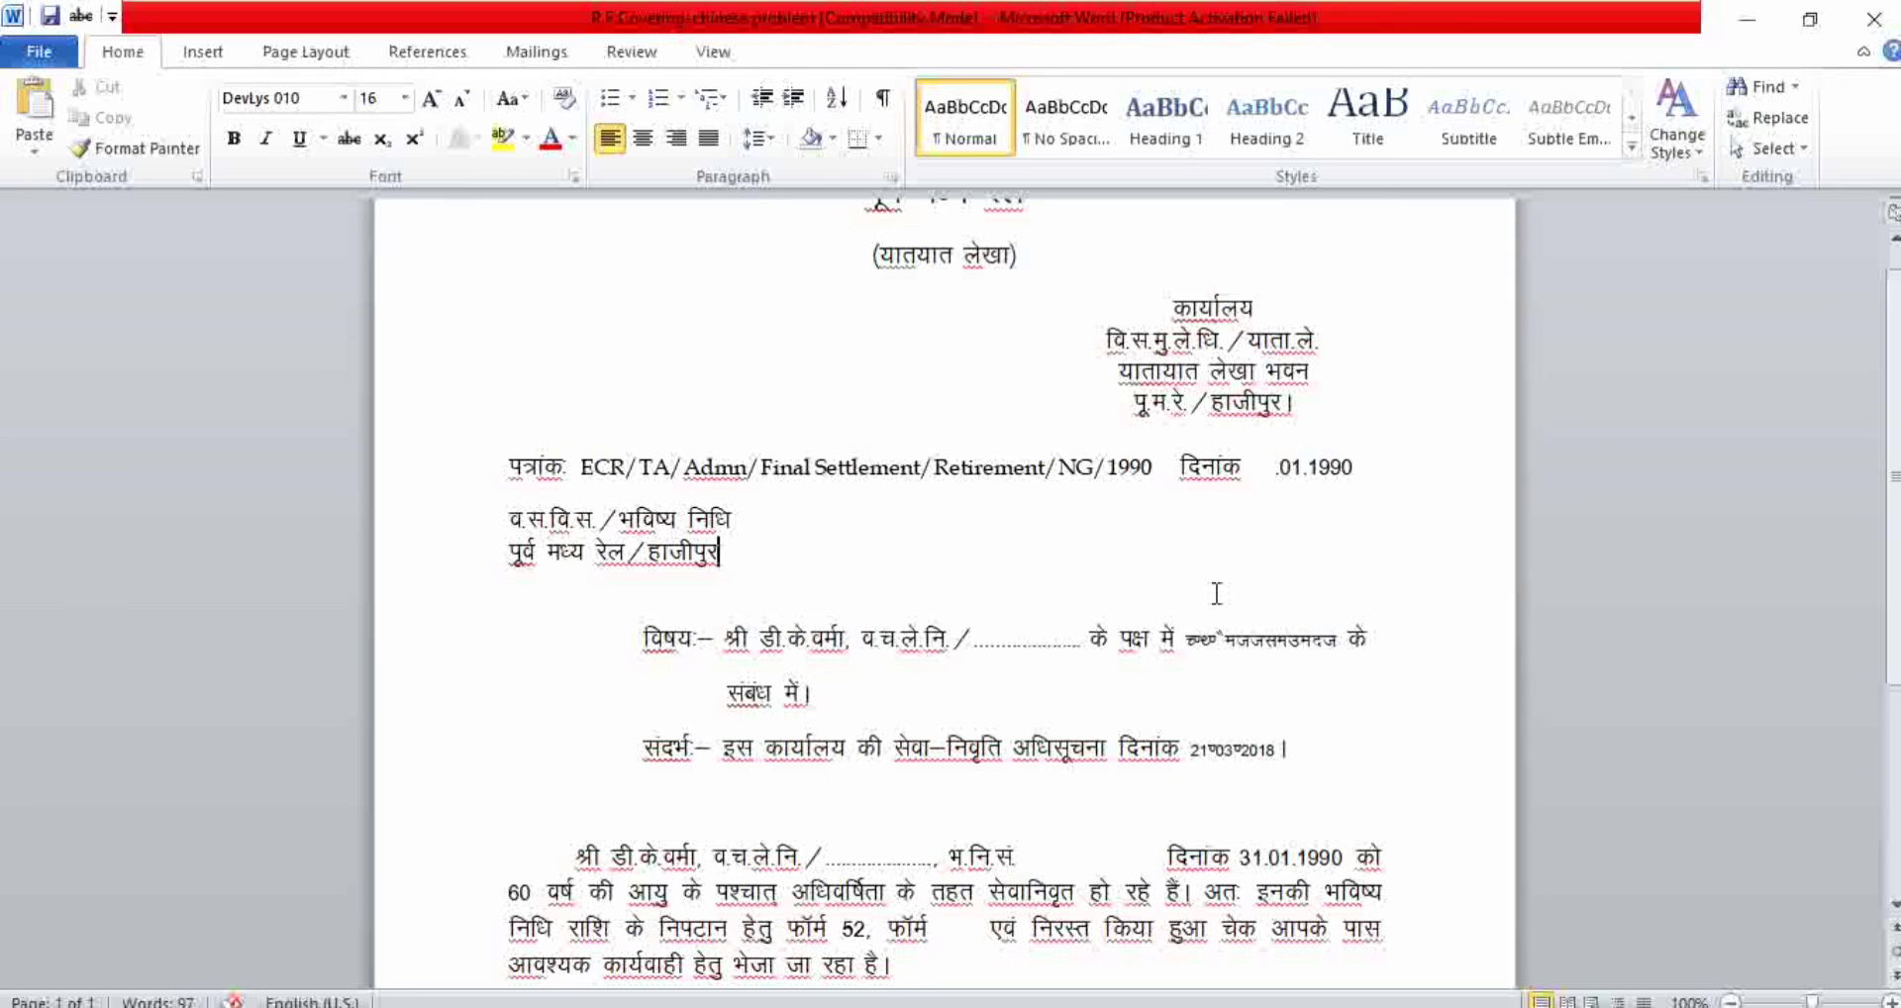
scroll(1217, 594, up, 1)
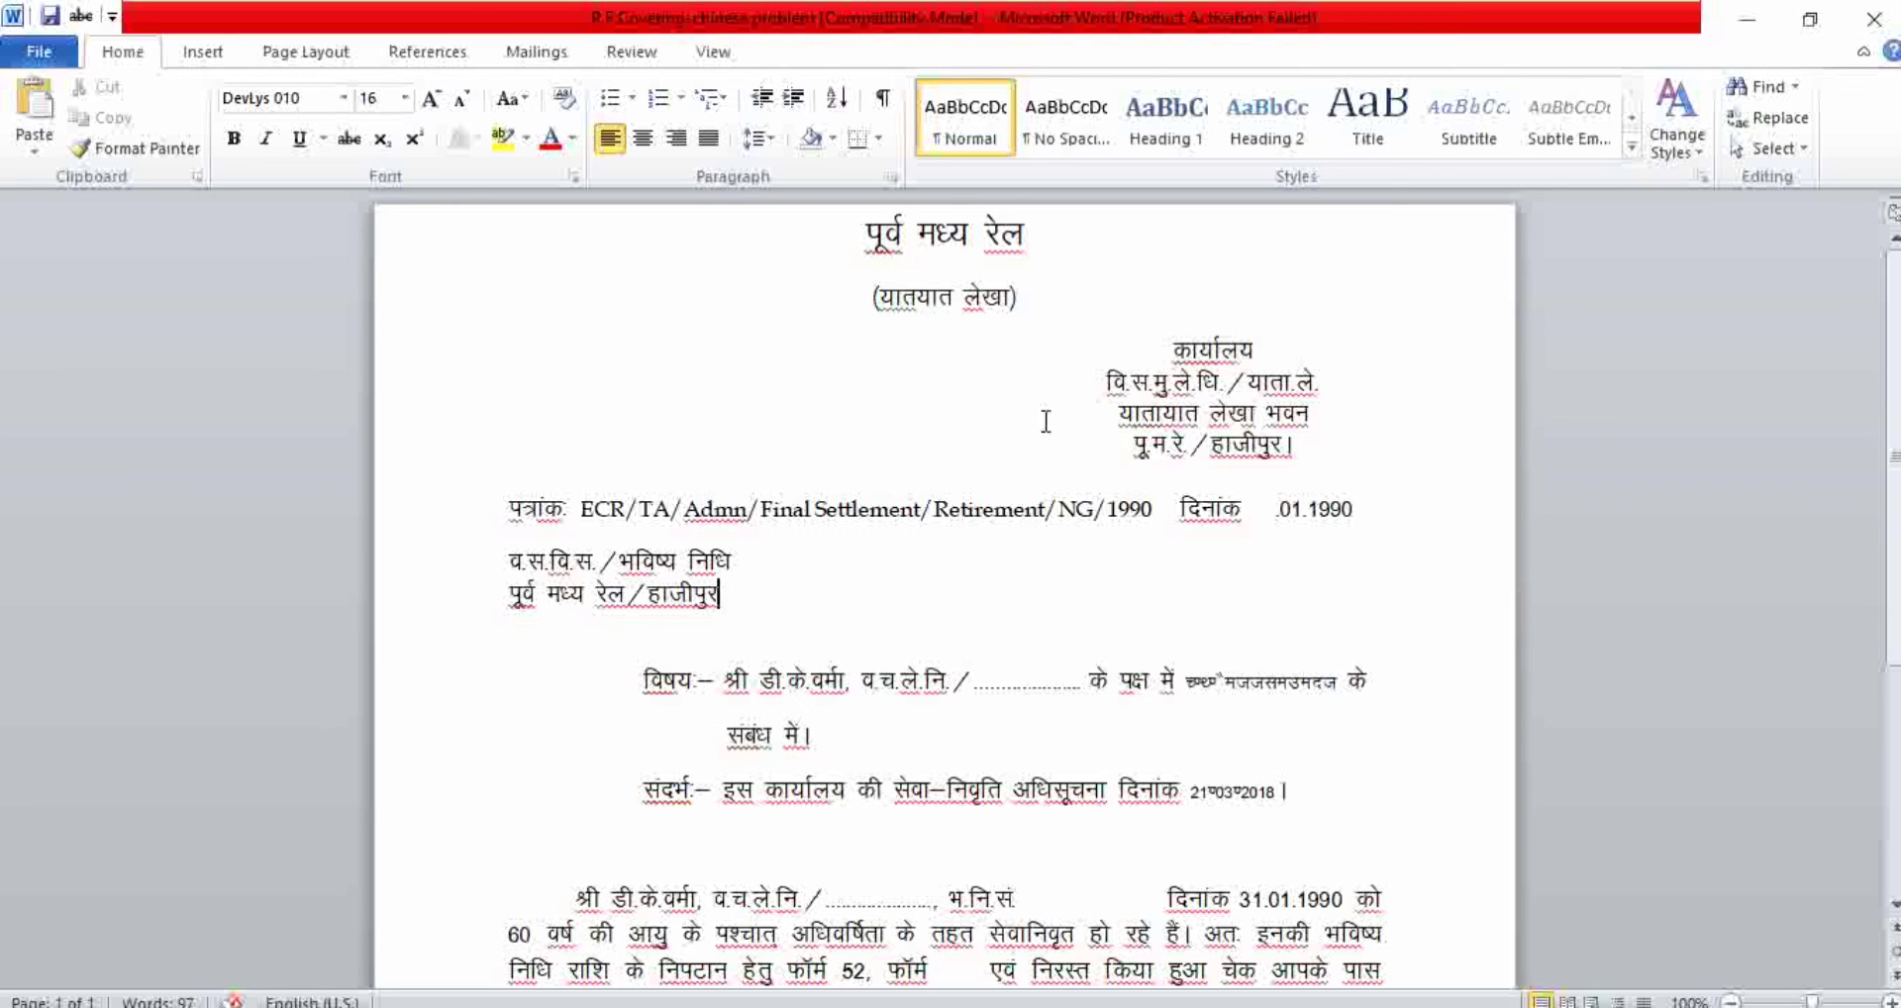
scroll(1046, 420, down, 5)
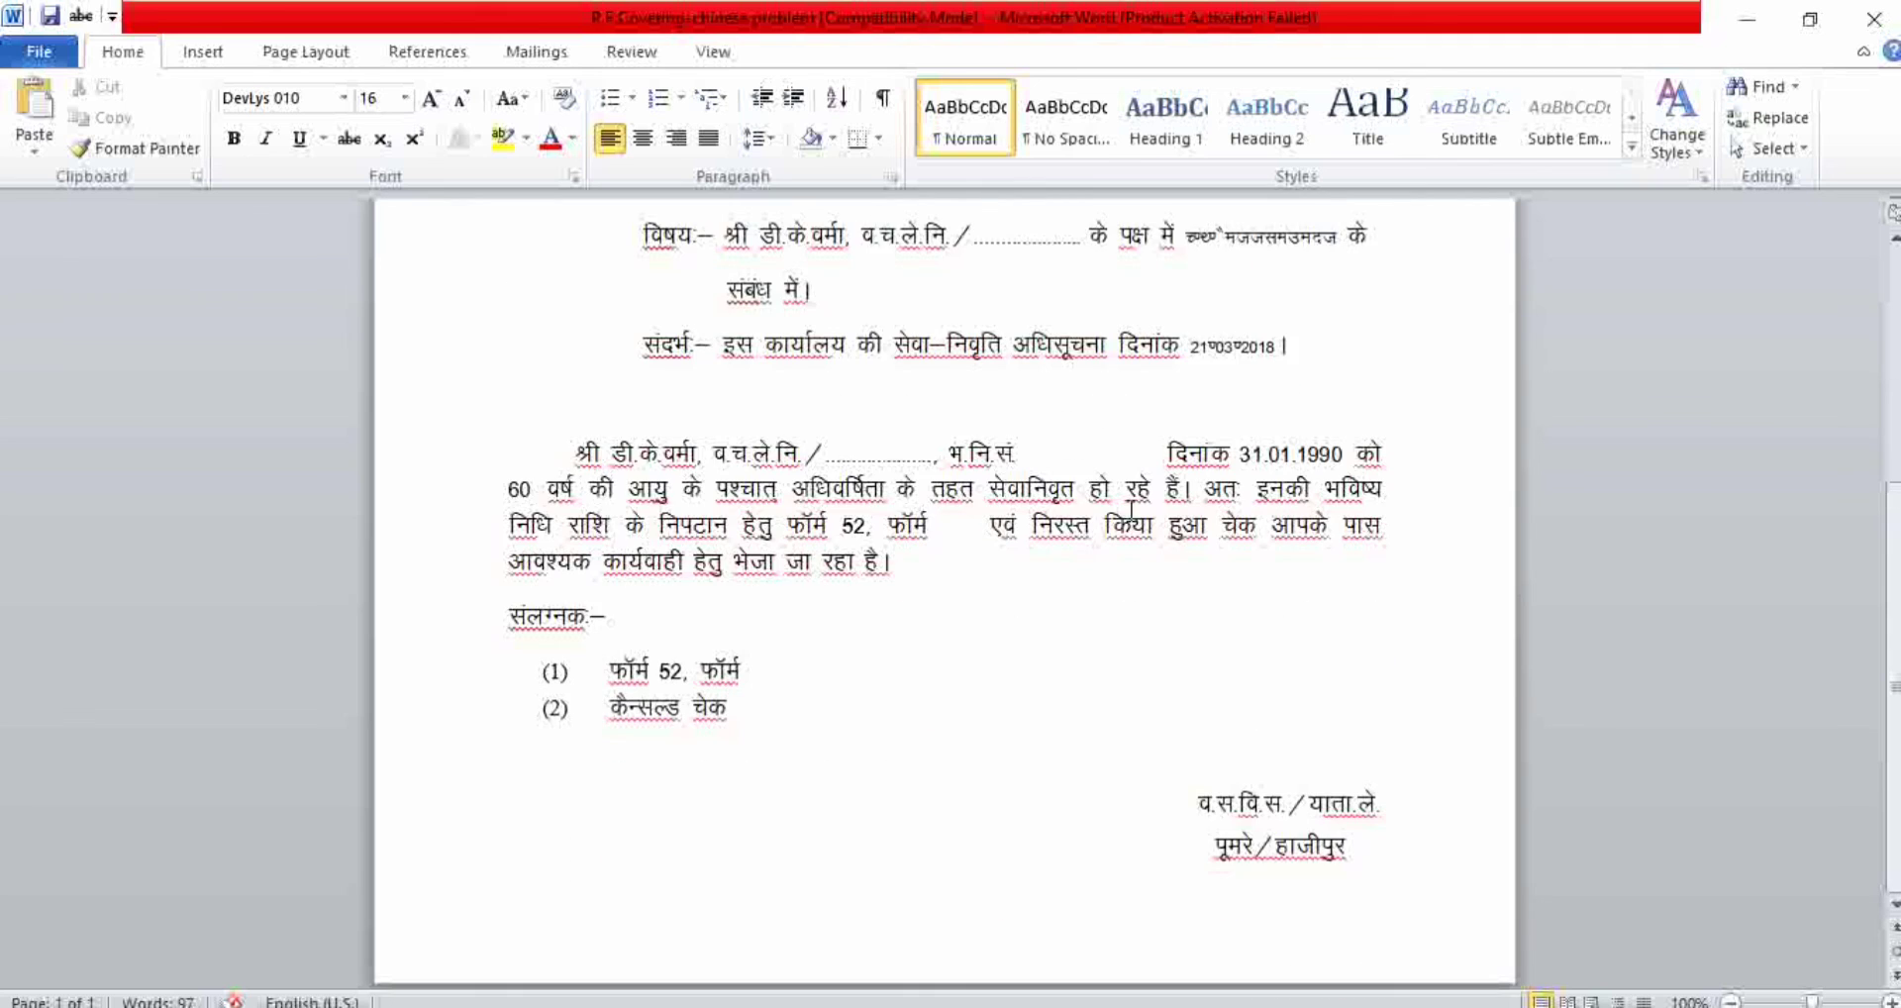
scroll(1136, 517, up, 5)
scroll(1129, 559, down, 7)
scroll(1125, 563, up, 7)
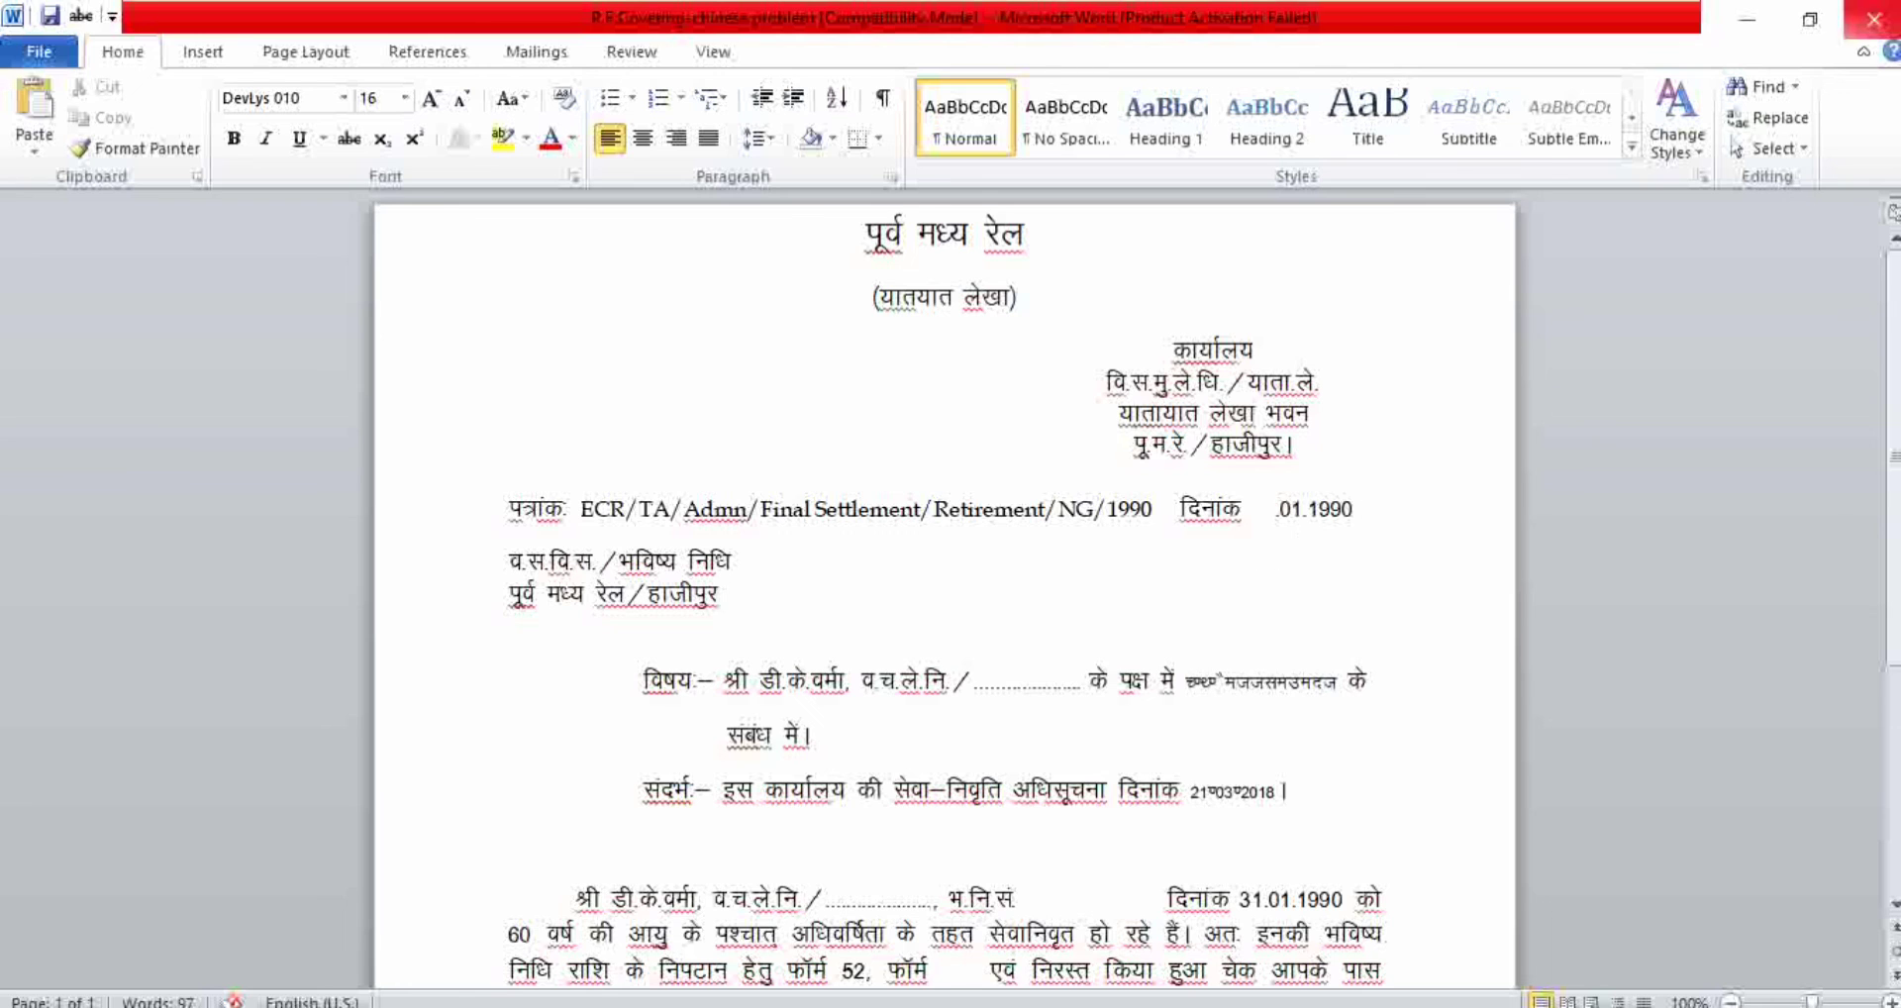
click(1874, 18)
click(951, 557)
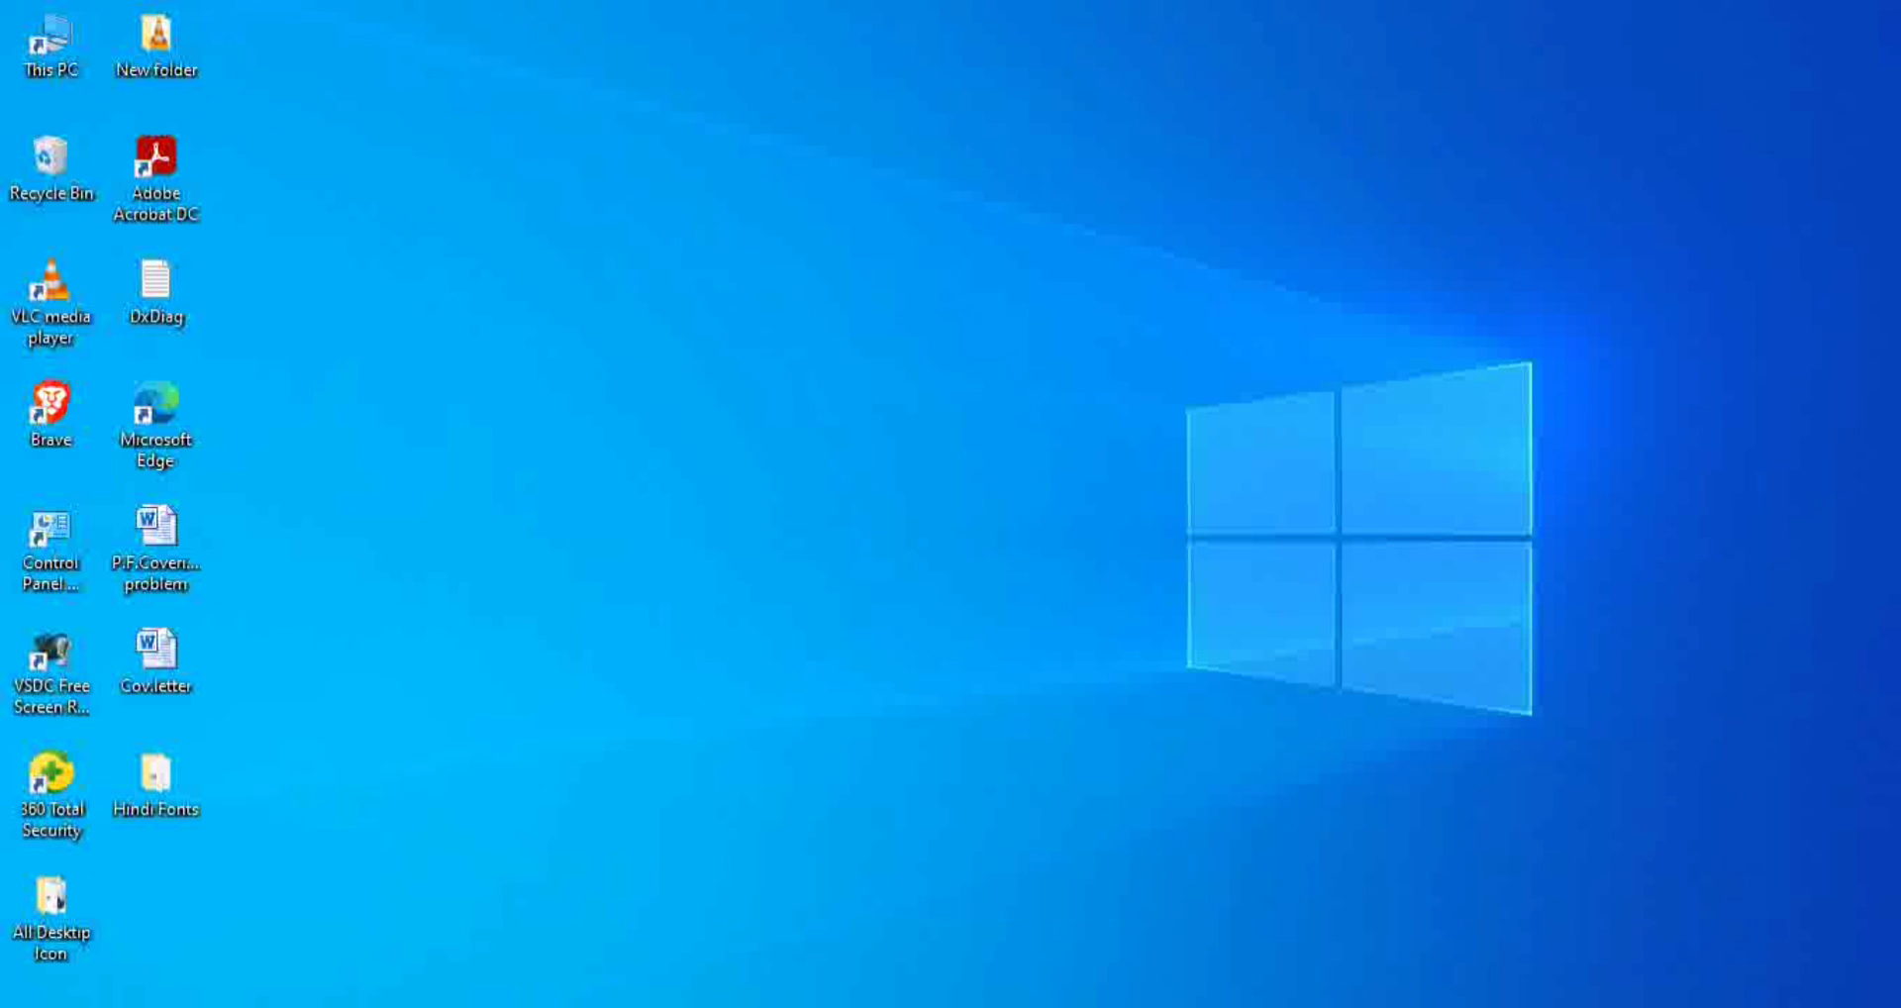
drag(1057, 1007, 929, 341)
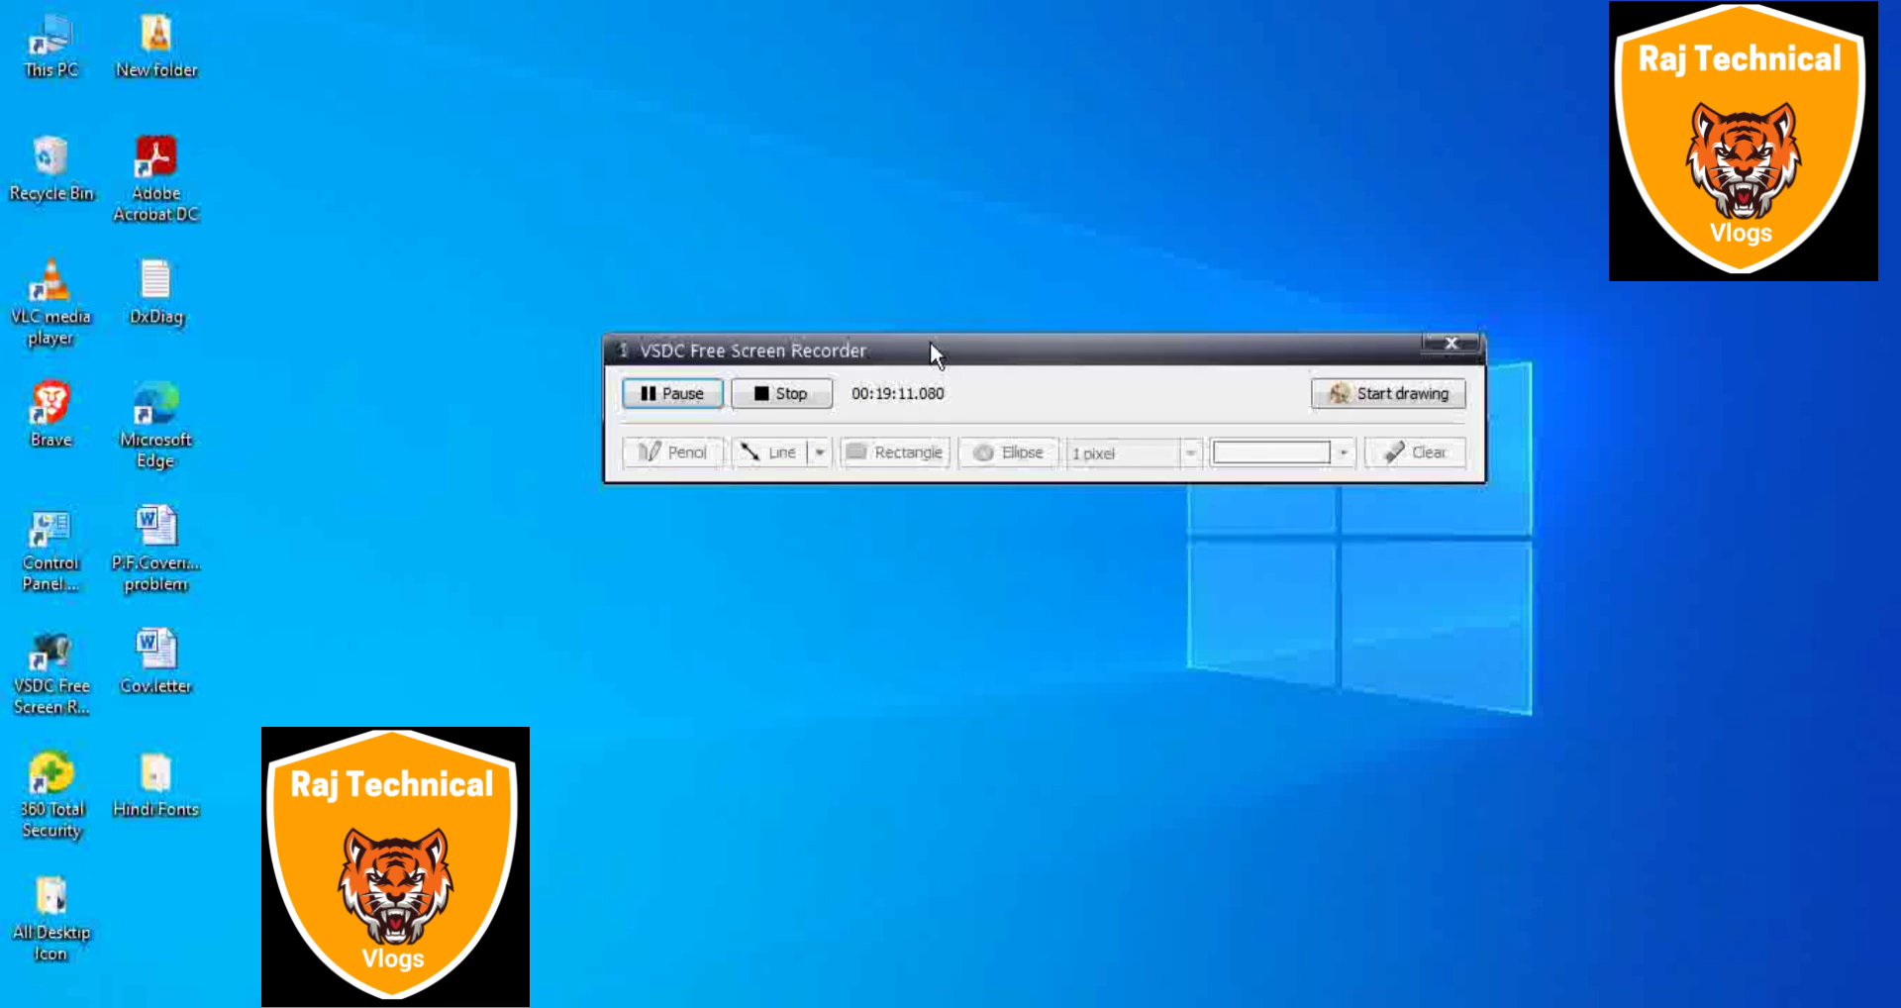
click(779, 396)
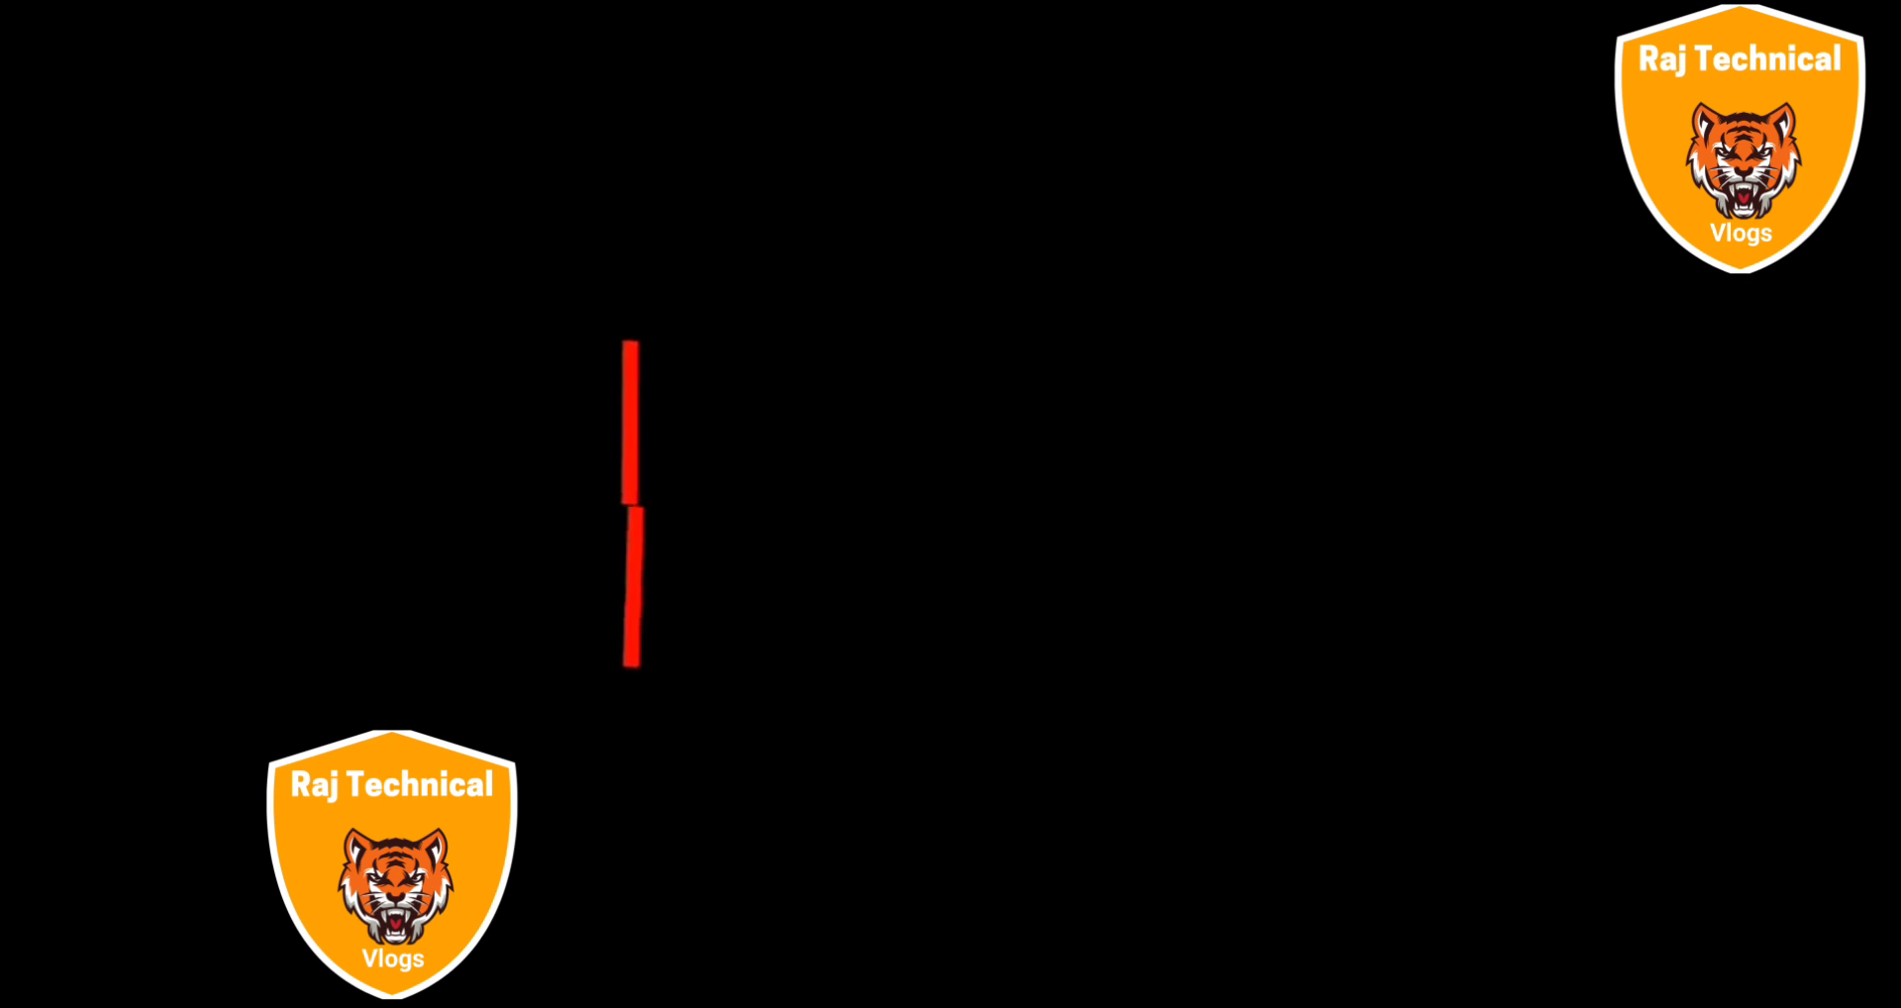